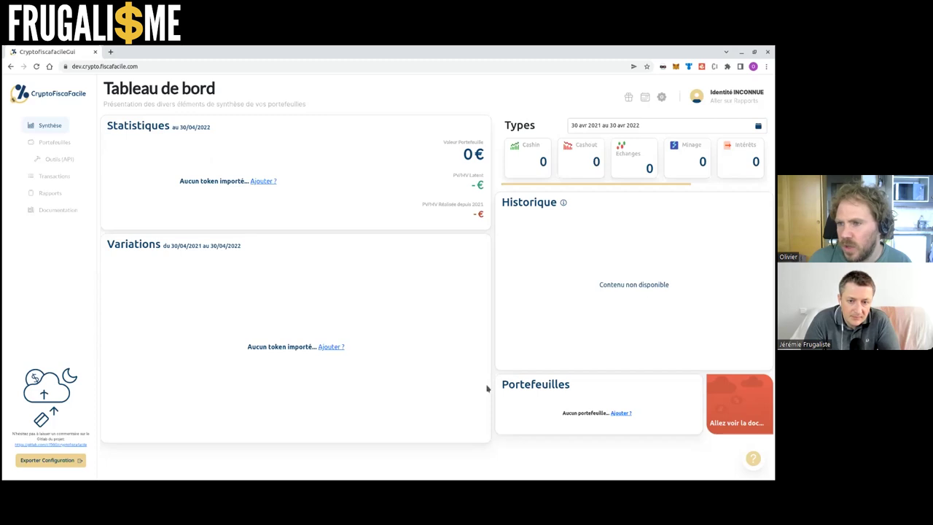
pyautogui.click(752, 461)
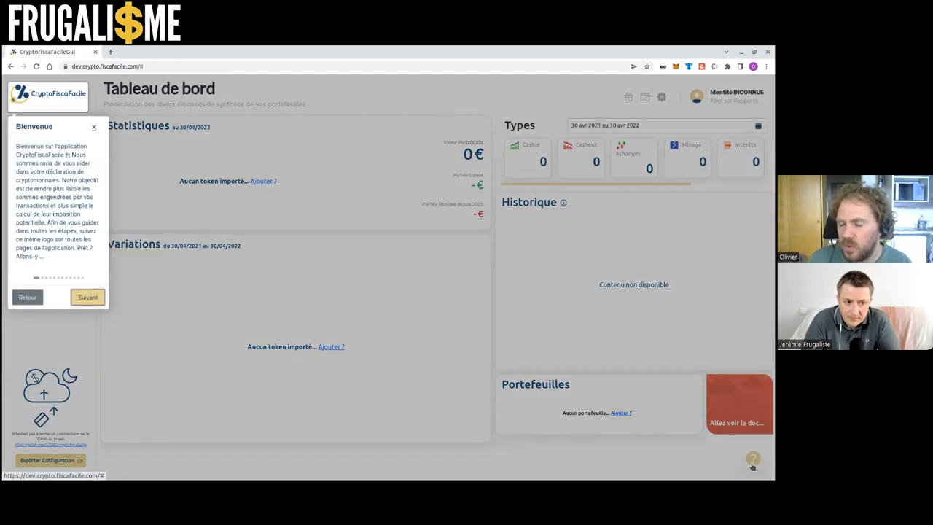
pyautogui.click(80, 297)
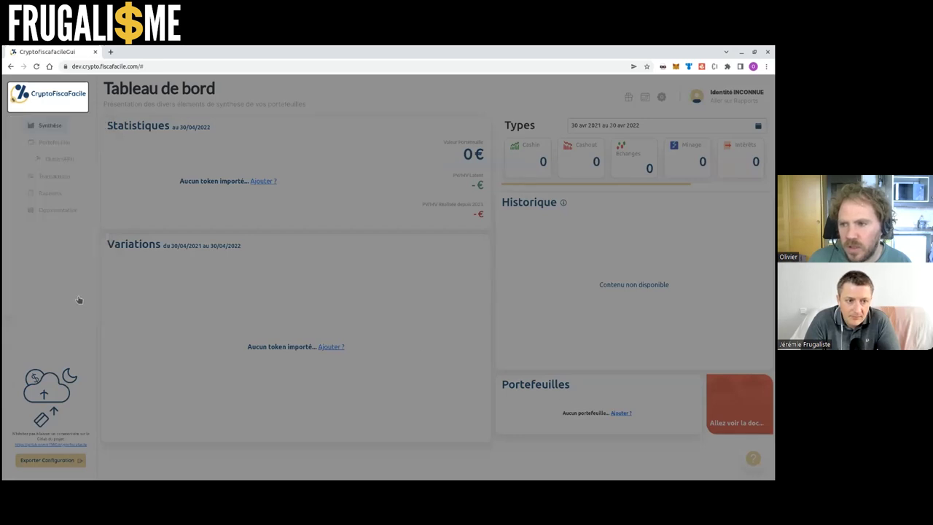
pyautogui.click(84, 245)
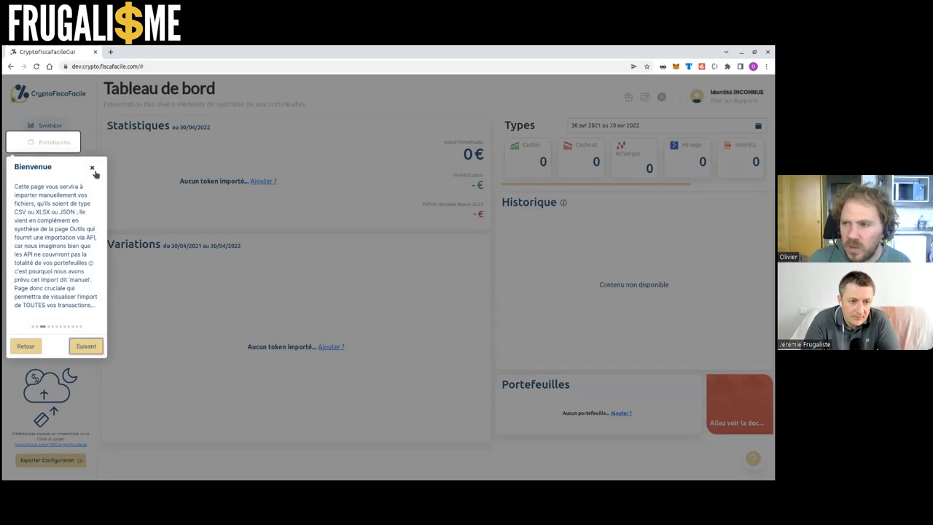
pyautogui.click(93, 169)
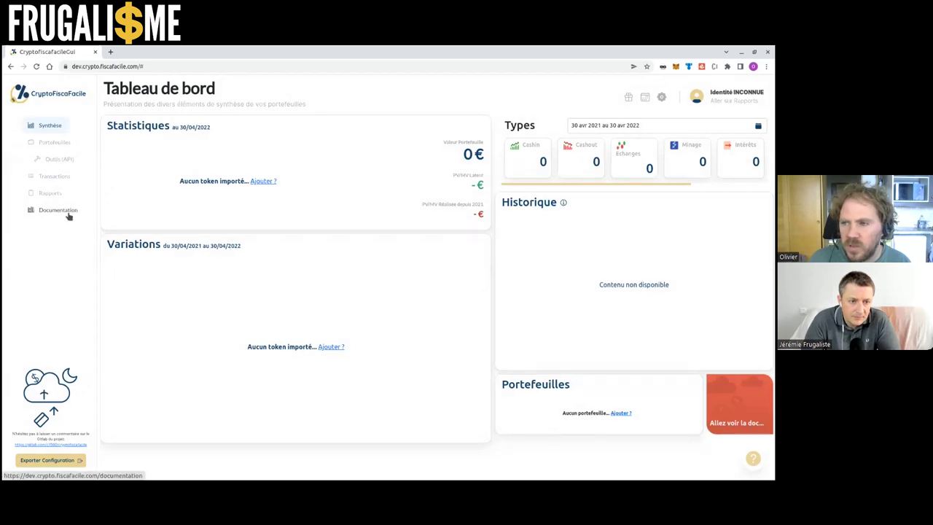
pyautogui.click(61, 212)
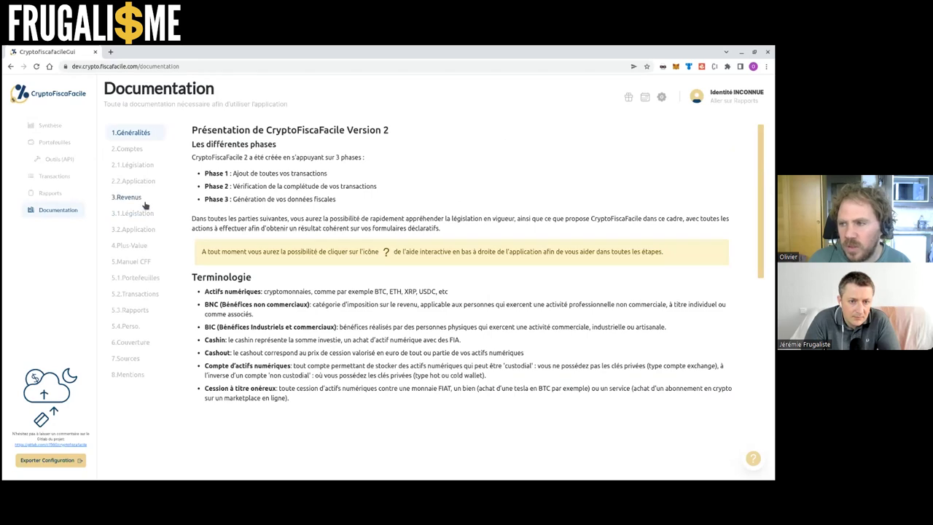
pyautogui.click(135, 153)
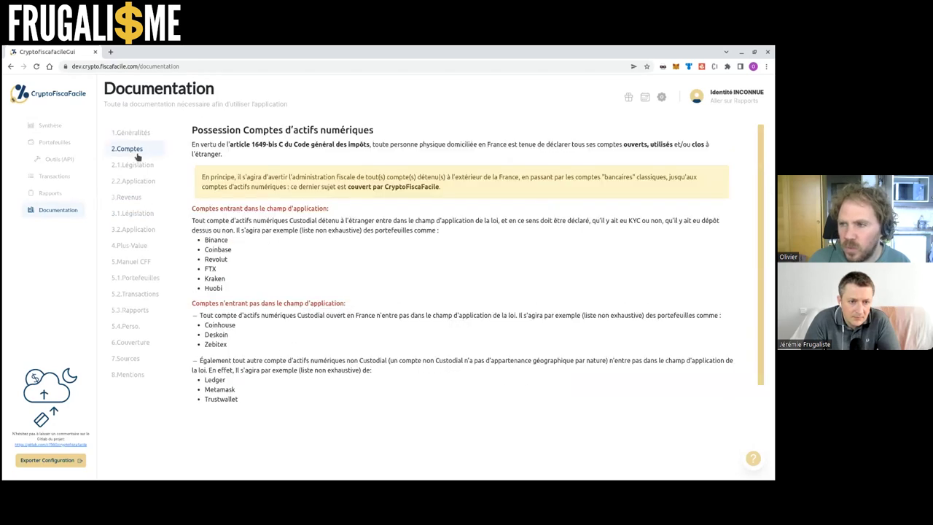
pyautogui.click(134, 166)
pyautogui.click(141, 183)
pyautogui.click(137, 212)
pyautogui.click(138, 229)
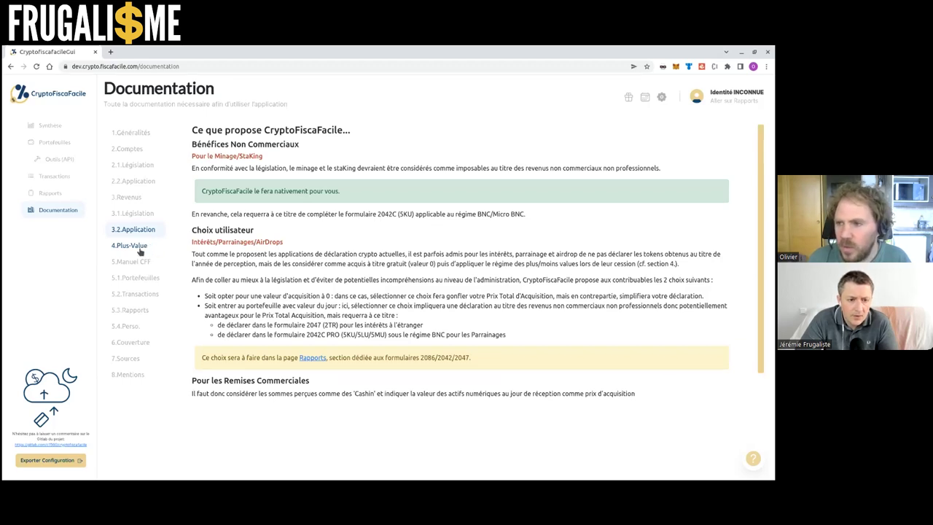
pyautogui.click(58, 128)
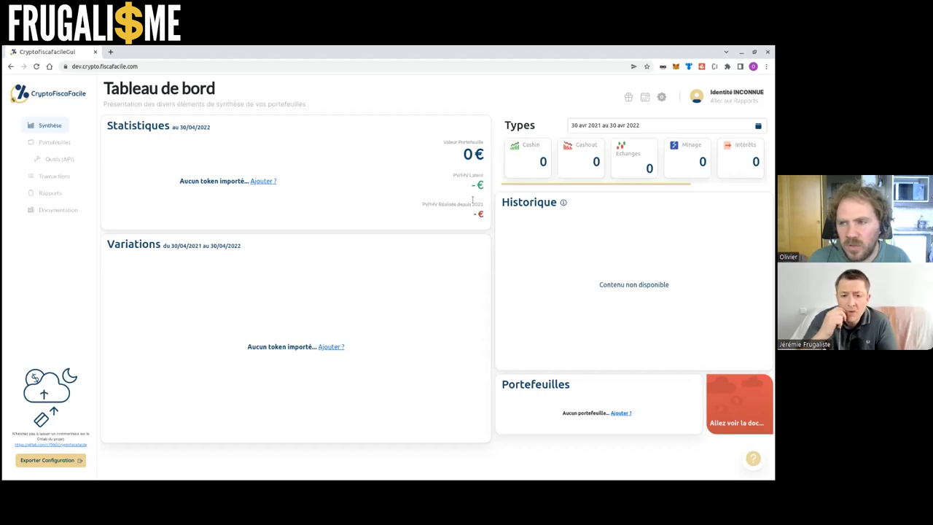
# Go to the Portefeuilles wallets page, then the project's GitLab repository in a new tab
pyautogui.click(65, 144)
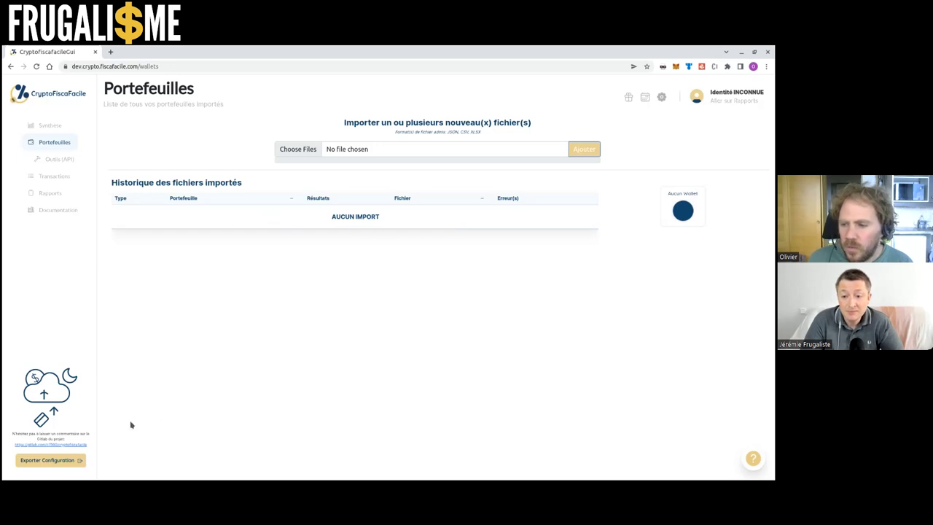
pyautogui.click(63, 446)
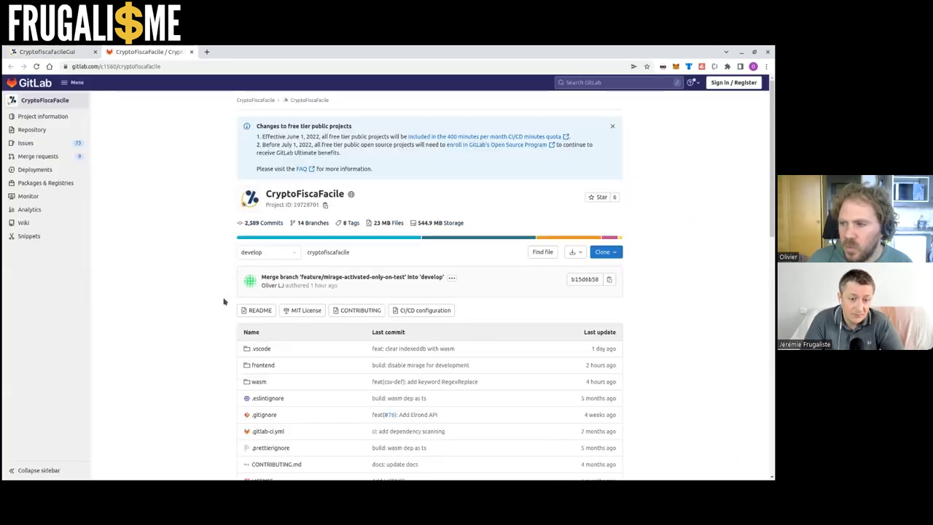
pyautogui.scroll(-1, 224, 300)
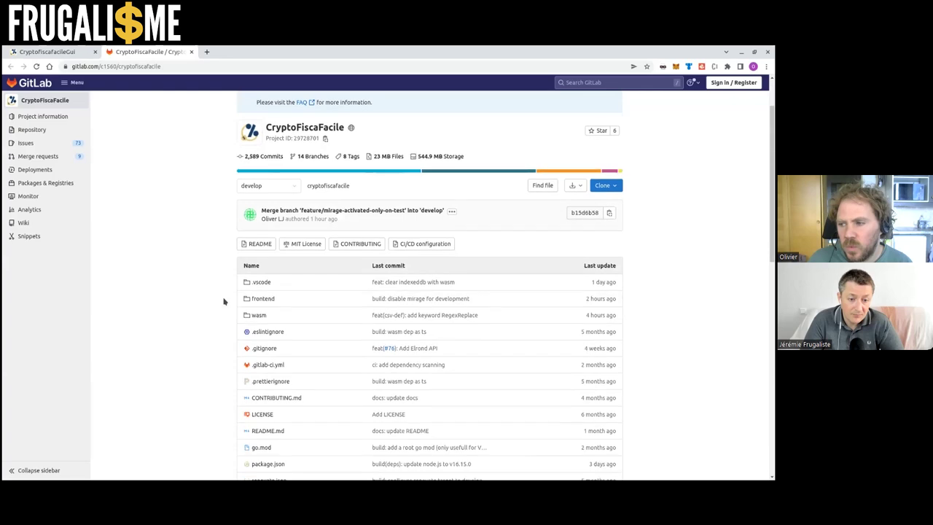
pyautogui.click(192, 51)
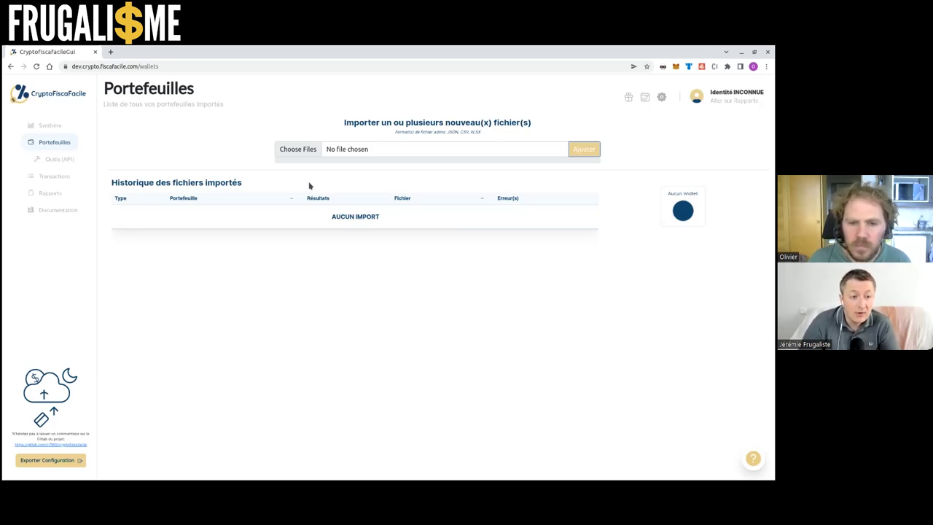
pyautogui.click(297, 153)
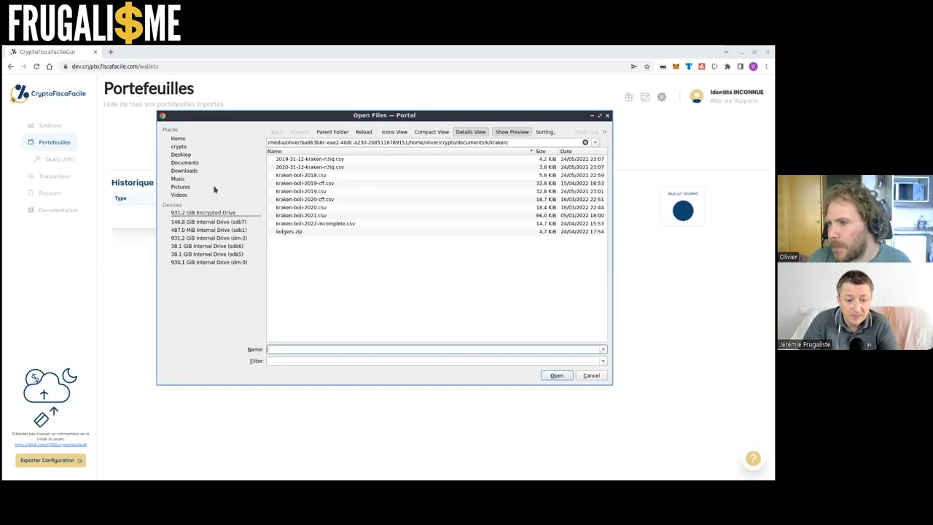
pyautogui.click(195, 139)
pyautogui.click(306, 177)
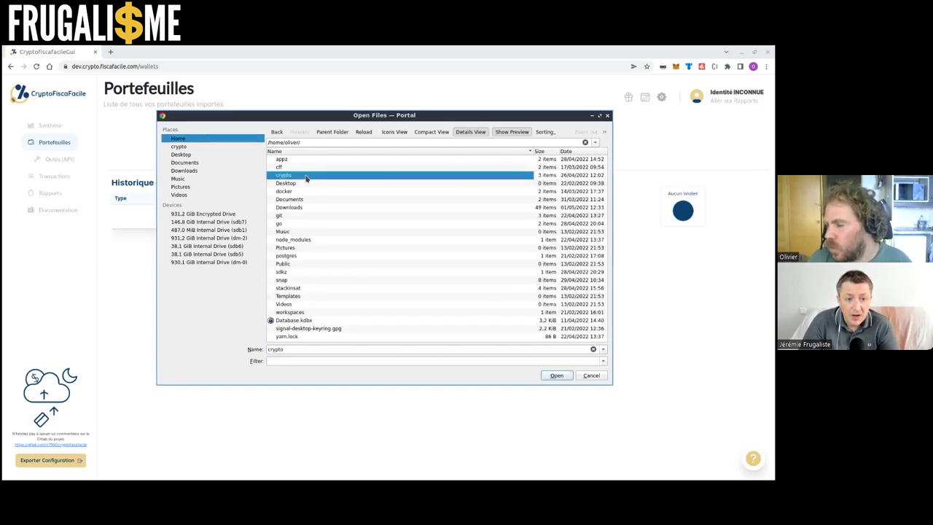
pyautogui.doubleClick(306, 177)
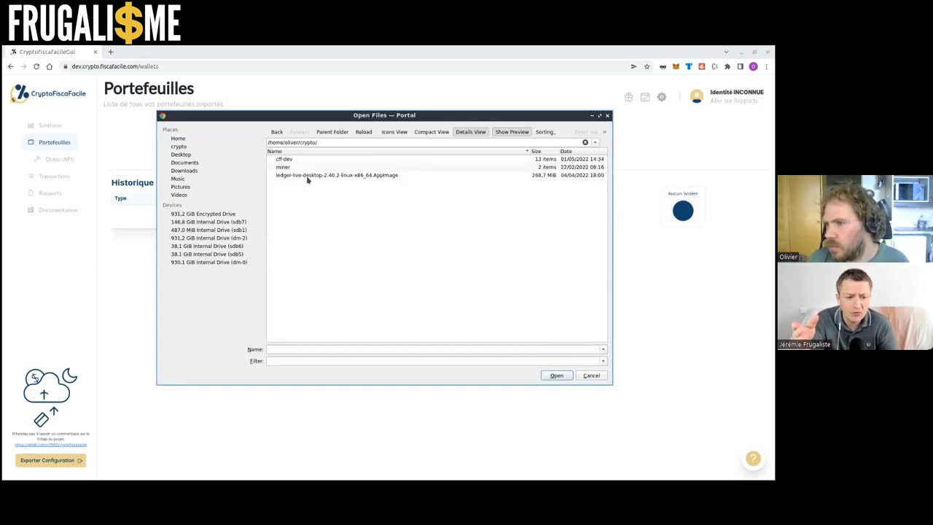
pyautogui.press('Return')
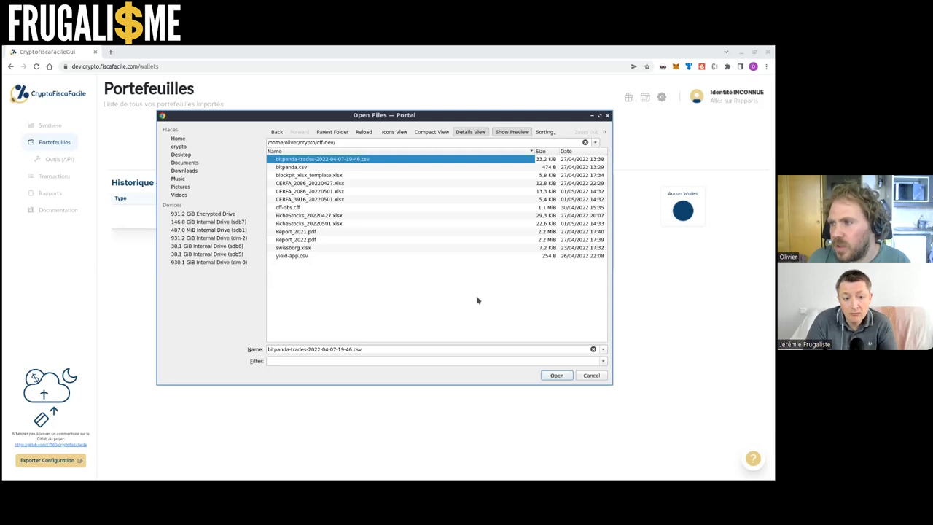
pyautogui.click(556, 375)
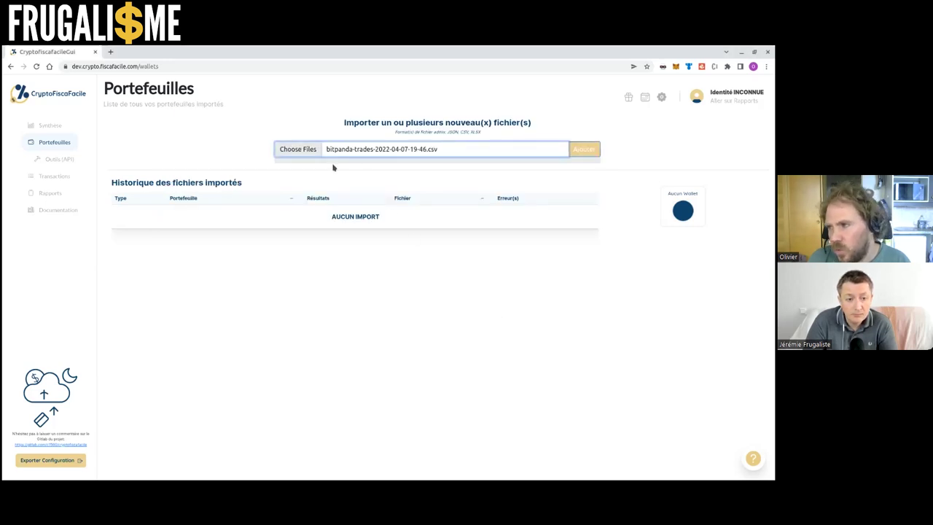
# Import the Bitpanda CSV with 233 transactions and review the new Bitpanda wallet's breakdown
pyautogui.click(584, 149)
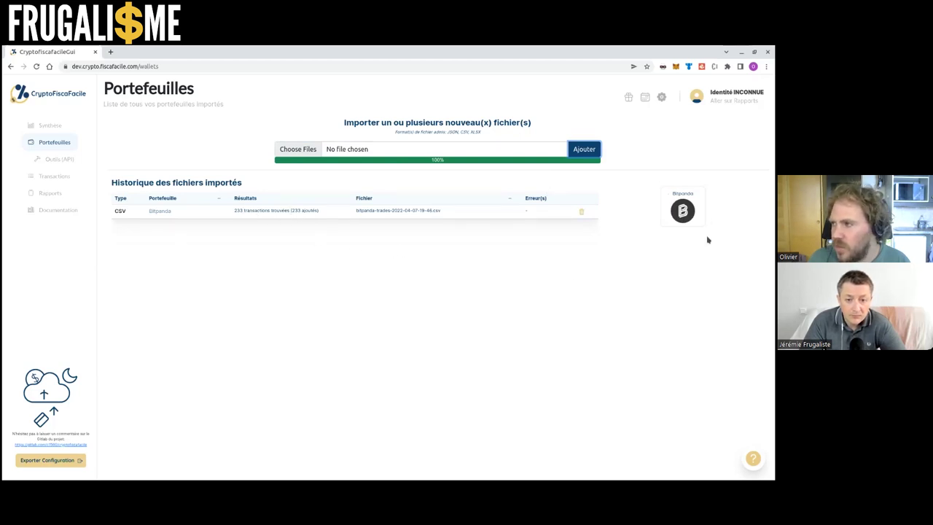
pyautogui.click(673, 211)
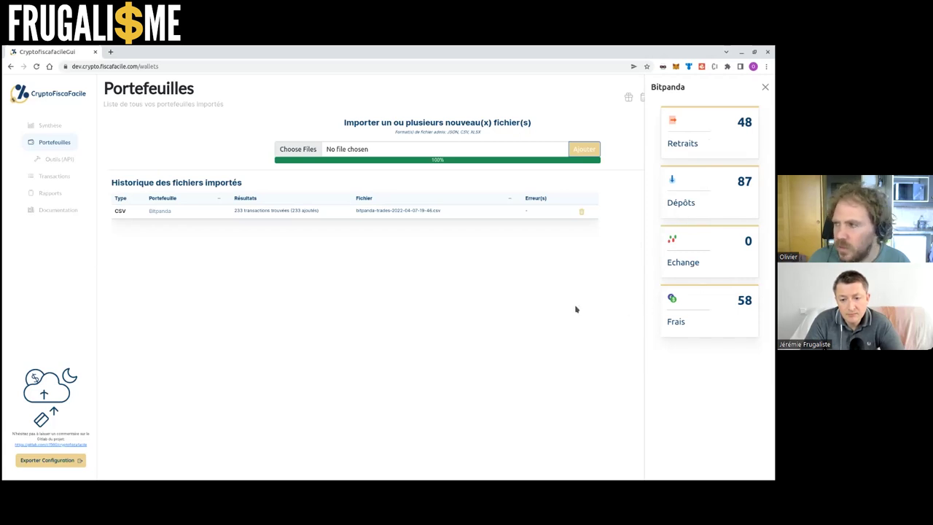
pyautogui.click(765, 88)
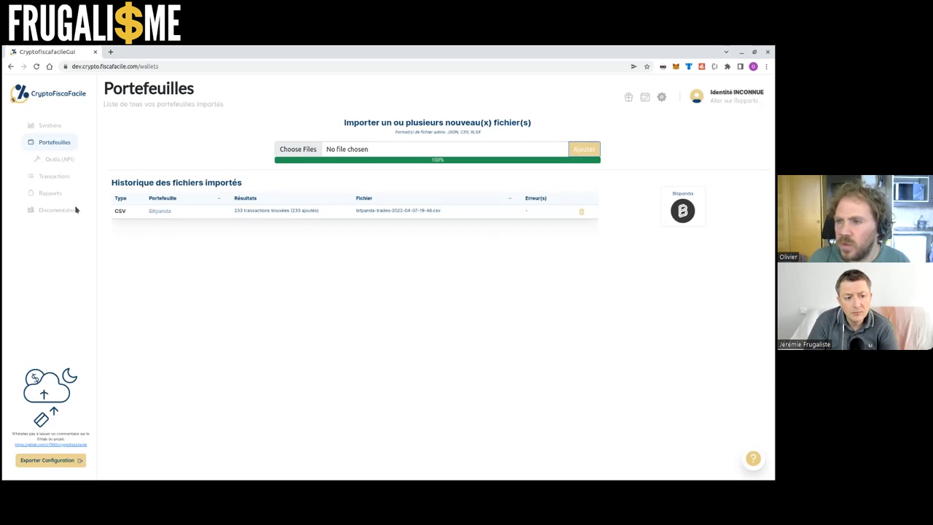
# Show the Transactions list of all 233 transactions with its FILTRER panel
pyautogui.click(61, 183)
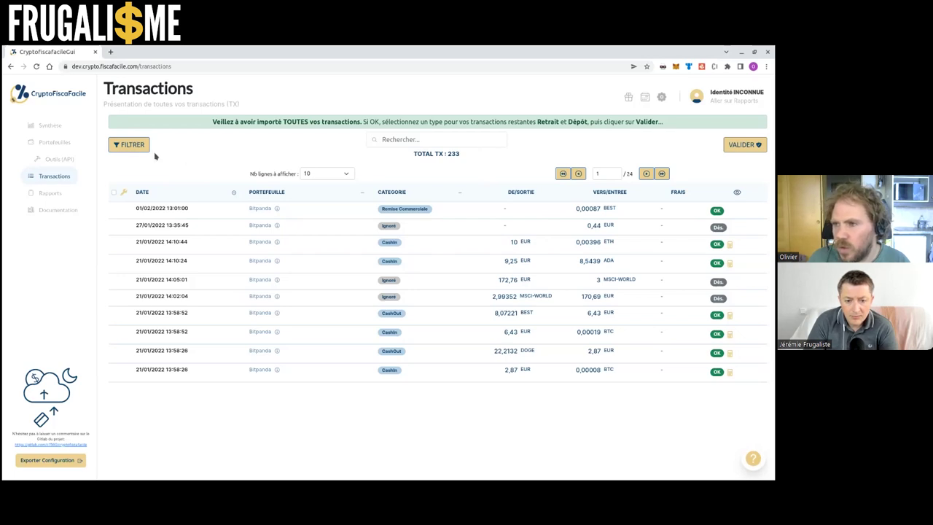
pyautogui.click(131, 145)
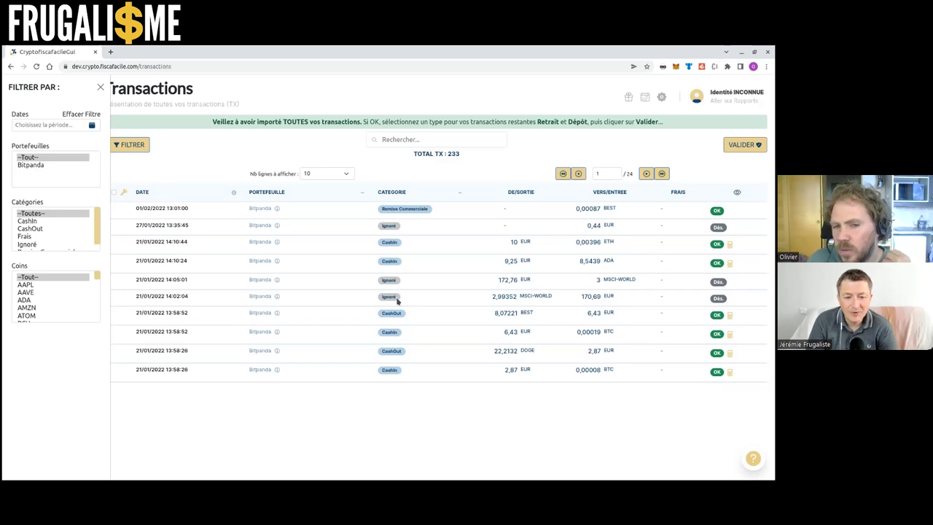
# Filter the transactions by coin to show only AMZN
pyautogui.moveTo(279, 300)
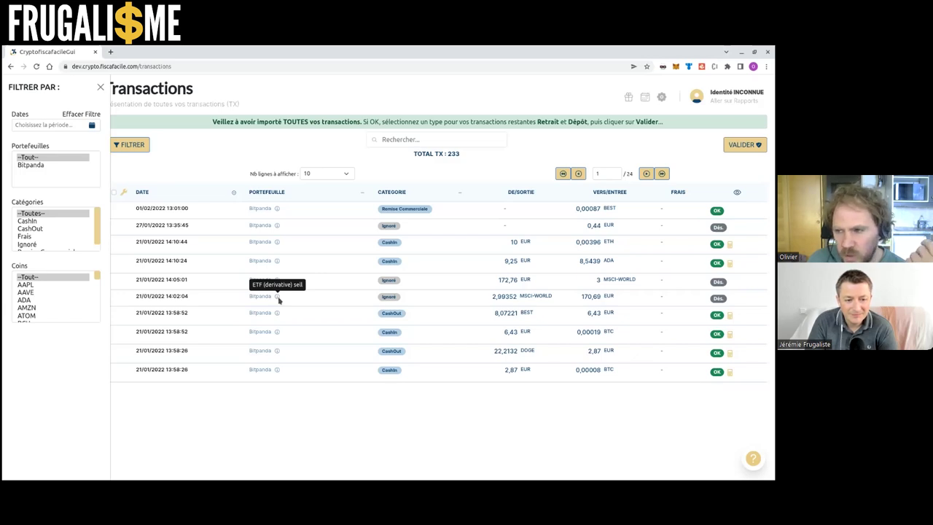
pyautogui.moveTo(95, 275); pyautogui.dragTo(95, 279)
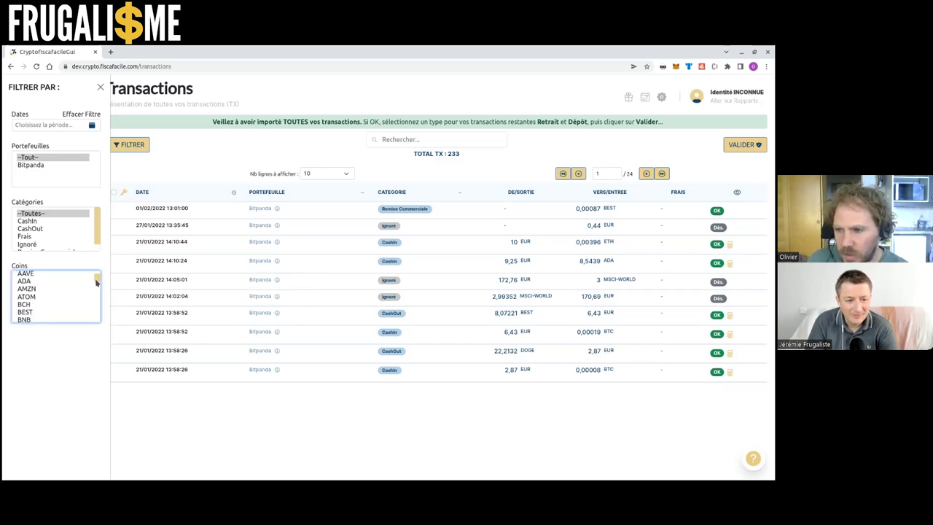
pyautogui.scroll(1, 95, 280)
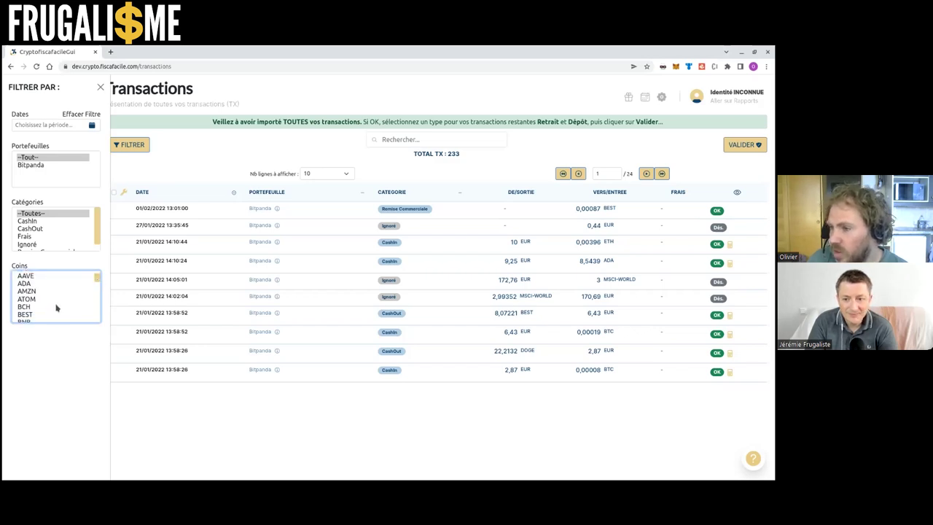
pyautogui.scroll(2, 57, 309)
pyautogui.scroll(-3, 56, 307)
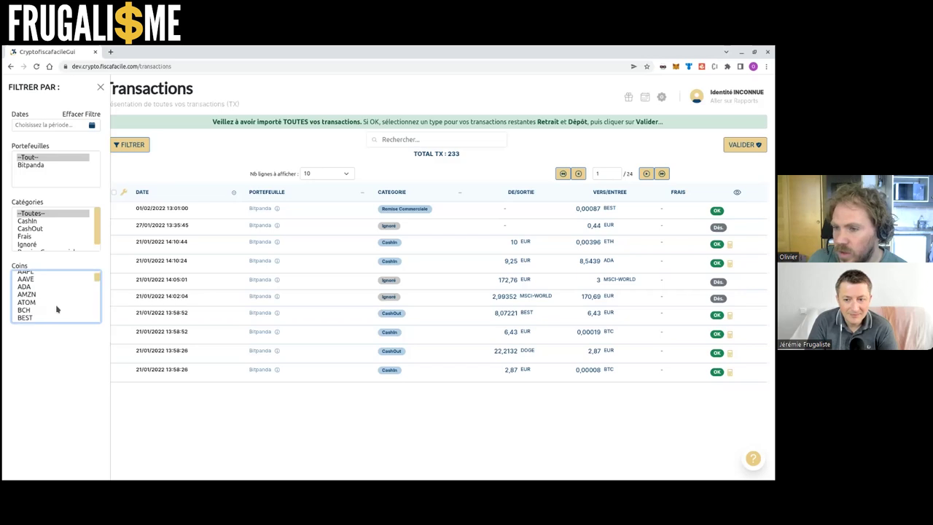
pyautogui.click(51, 280)
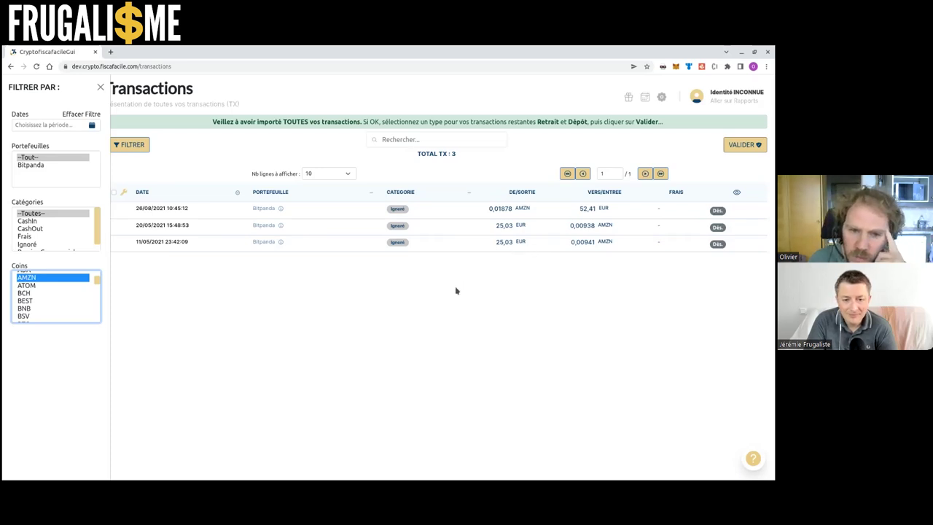
# Clear the AMZN coin filter so all 233 transactions show again
pyautogui.scroll(1, 79, 311)
pyautogui.scroll(1, 73, 307)
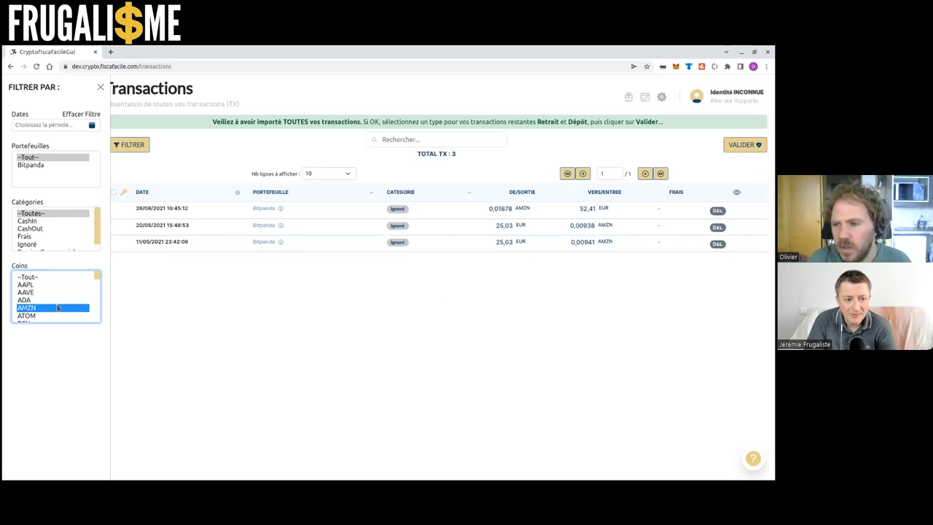
pyautogui.scroll(-5, 56, 294)
pyautogui.scroll(5, 54, 295)
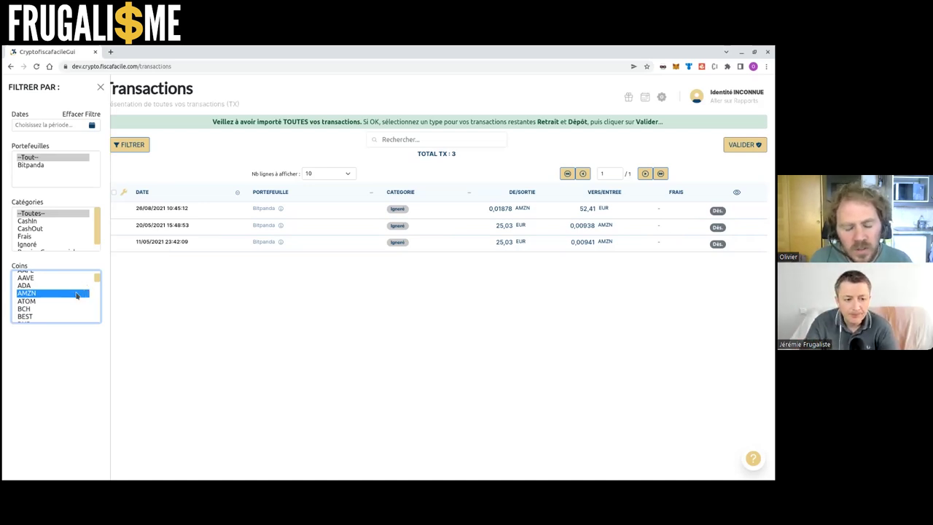
pyautogui.scroll(1, 73, 301)
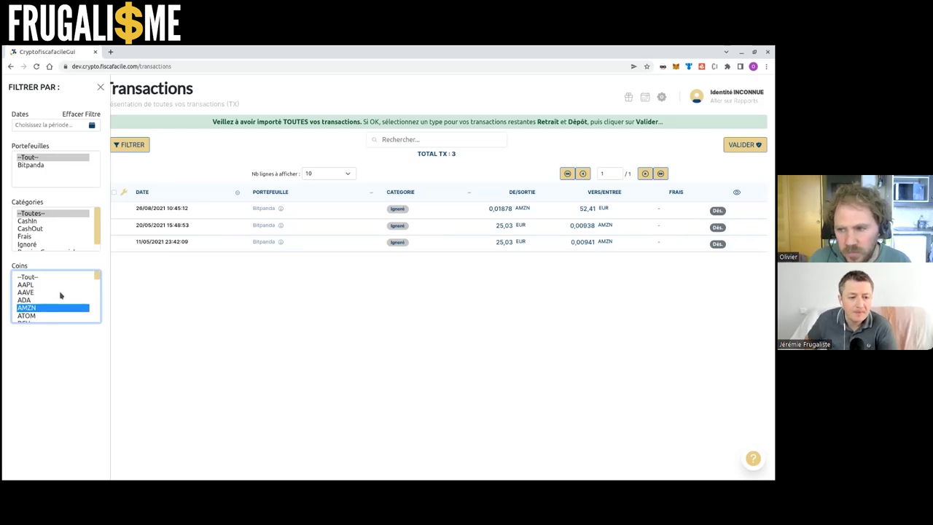
pyautogui.click(51, 278)
pyautogui.scroll(-2, 47, 231)
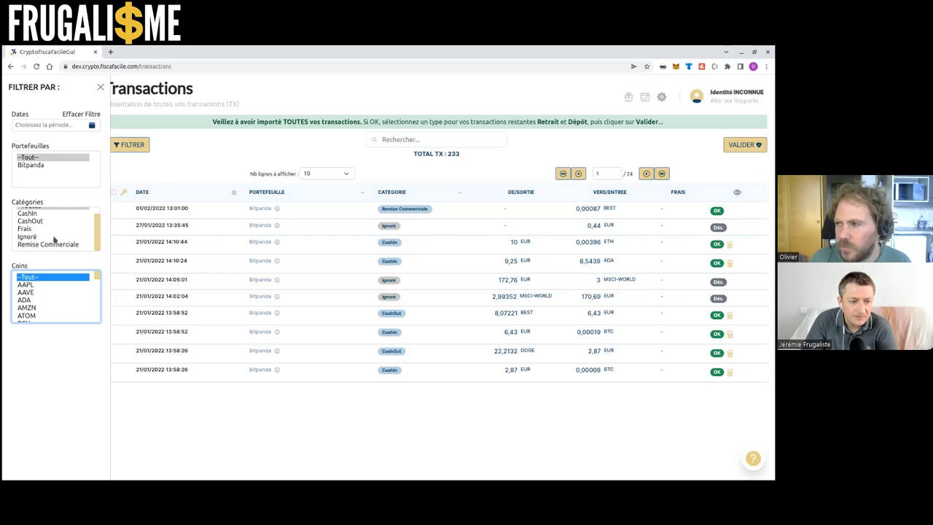
pyautogui.scroll(2, 56, 247)
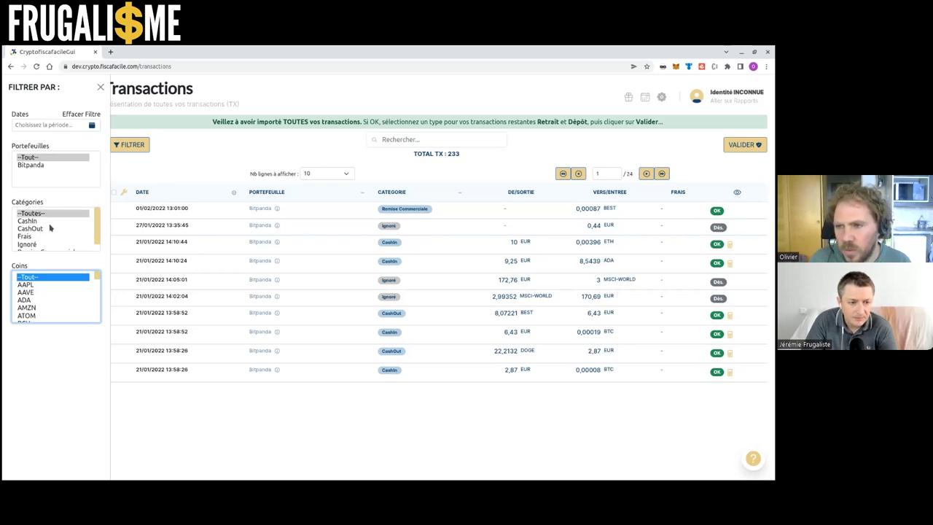
pyautogui.click(46, 221)
pyautogui.click(48, 228)
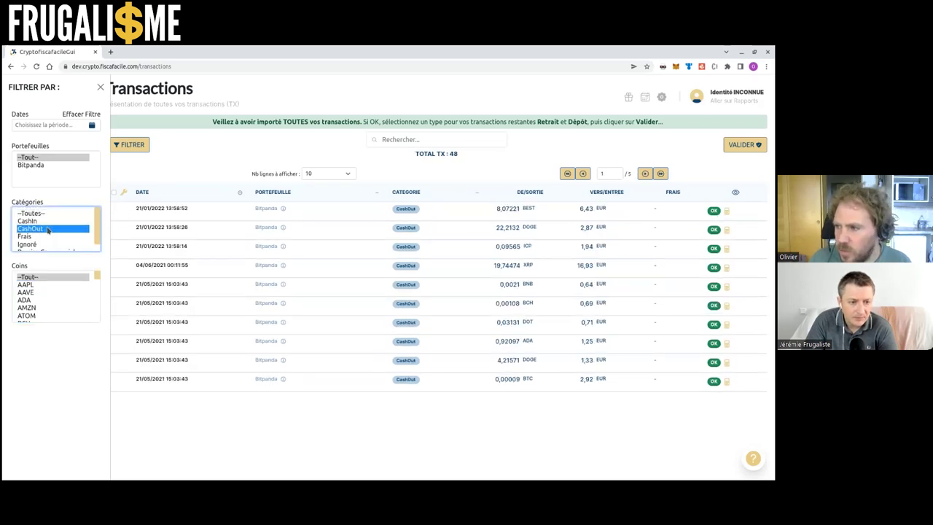
pyautogui.click(52, 237)
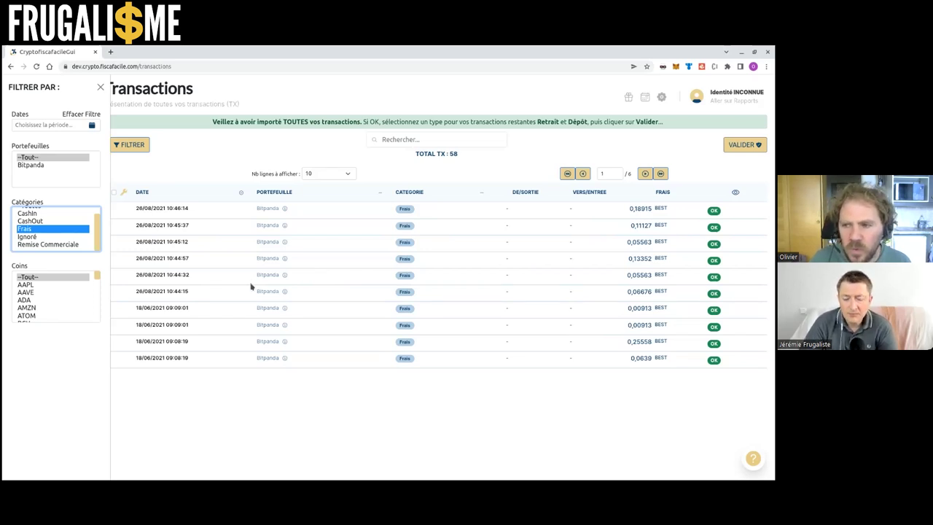
pyautogui.click(50, 237)
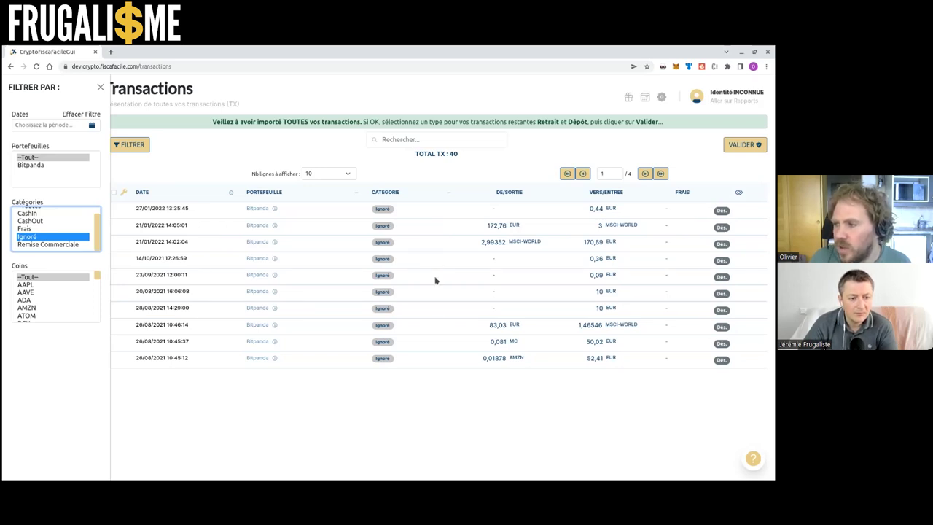
pyautogui.click(52, 244)
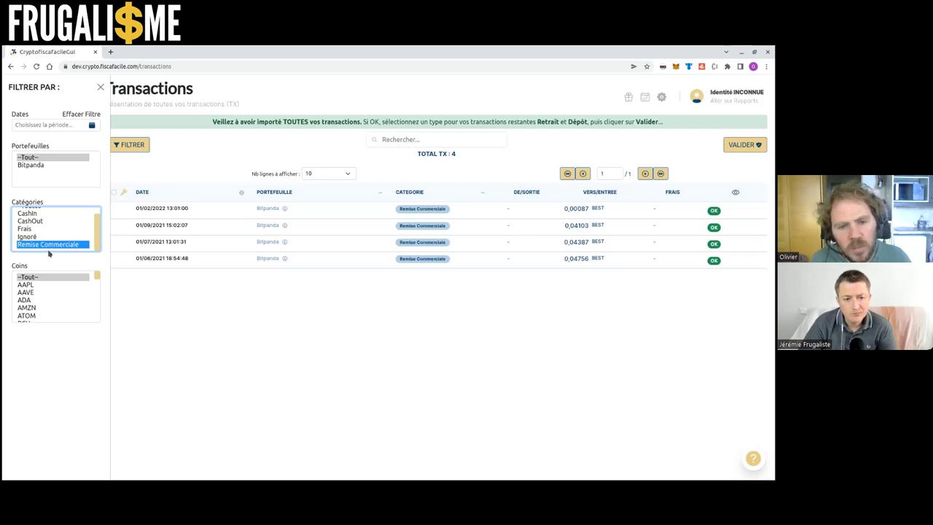
pyautogui.scroll(1, 51, 251)
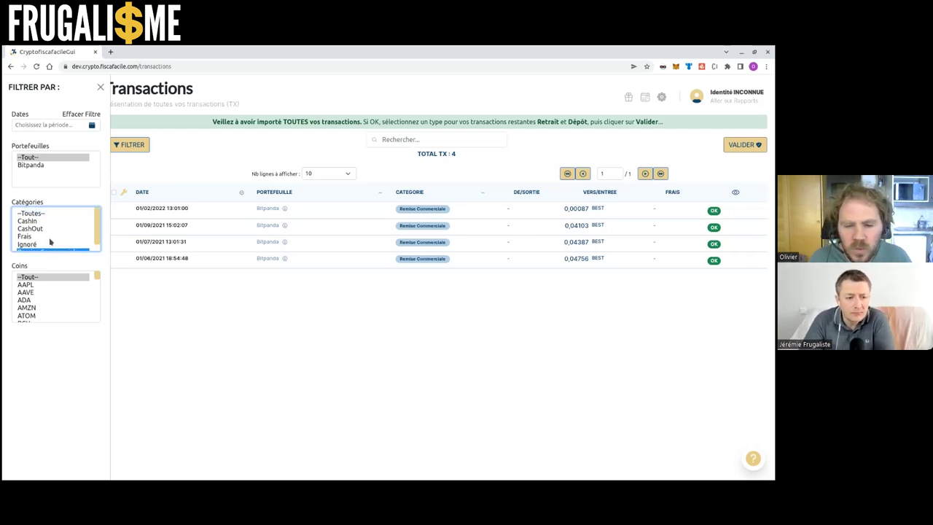
pyautogui.click(50, 220)
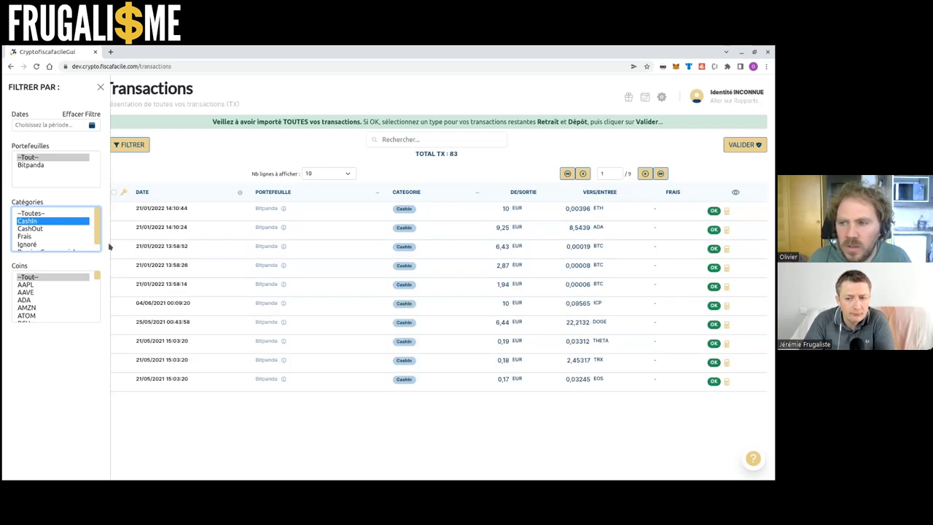
pyautogui.click(50, 215)
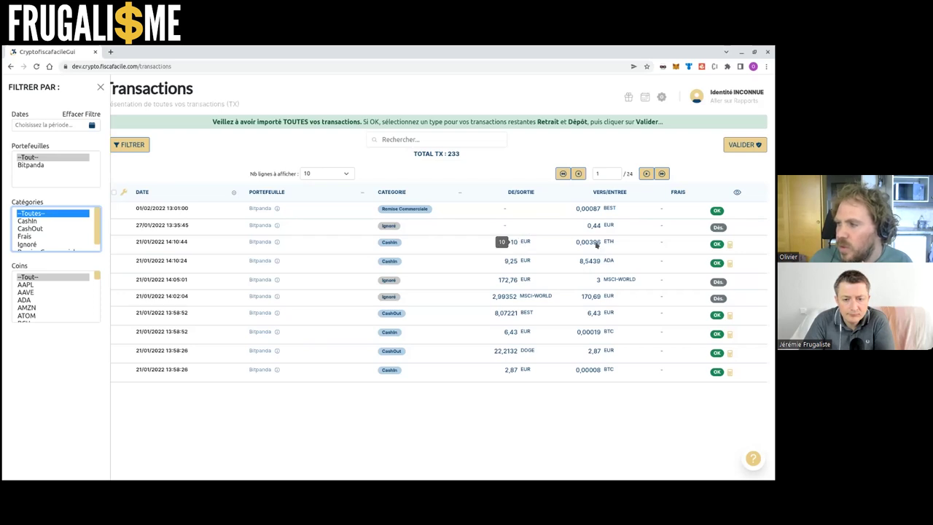
# Change the 21/01/2022 14:10:44 ETH CashIn counter-value from 10 EUR to 11 EUR
pyautogui.click(729, 248)
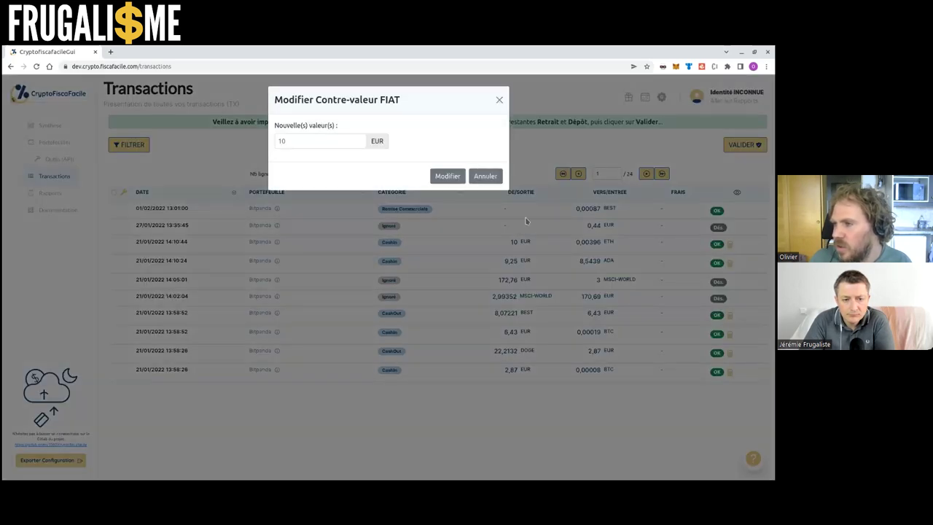
pyautogui.click(347, 144)
pyautogui.press('BackSpace')
pyautogui.write('1')
pyautogui.press('Return')
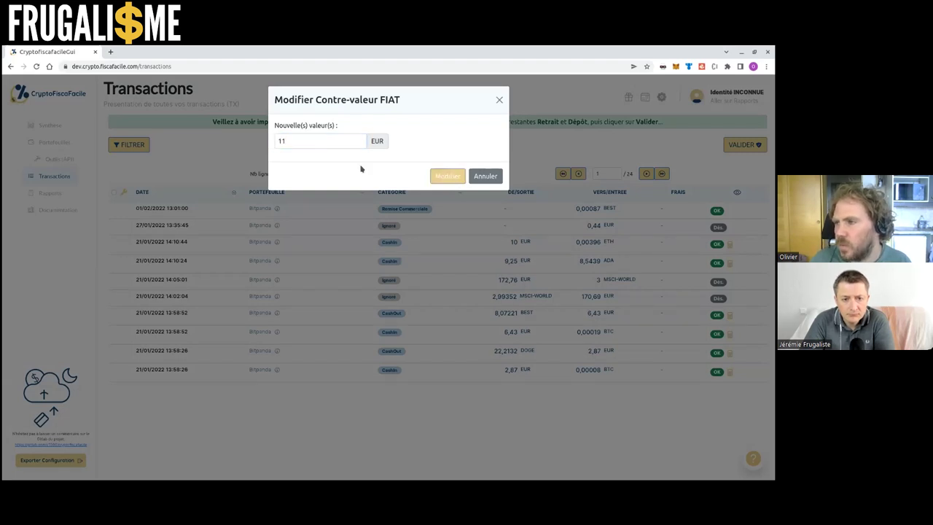
pyautogui.click(446, 177)
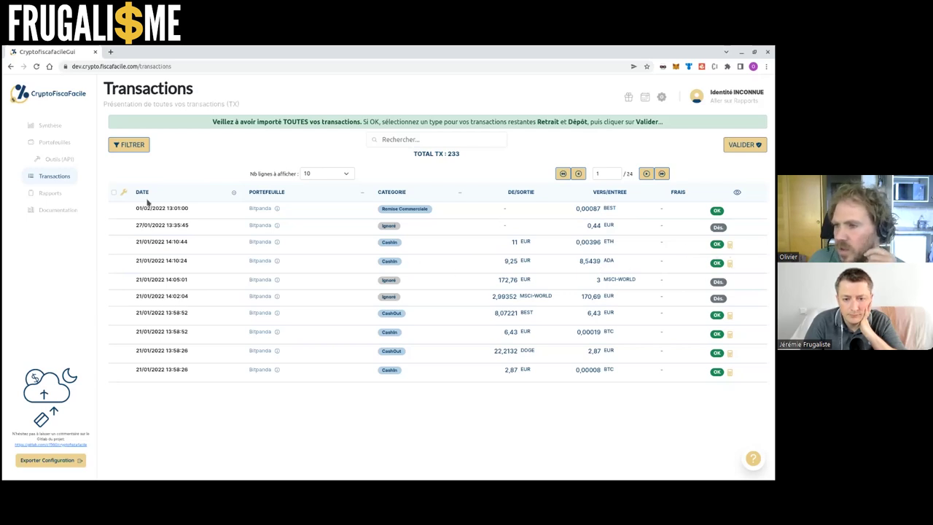
# Filter by the CashOut category, then reset it to --Toutes-- and close the filters
pyautogui.click(128, 145)
pyautogui.click(26, 229)
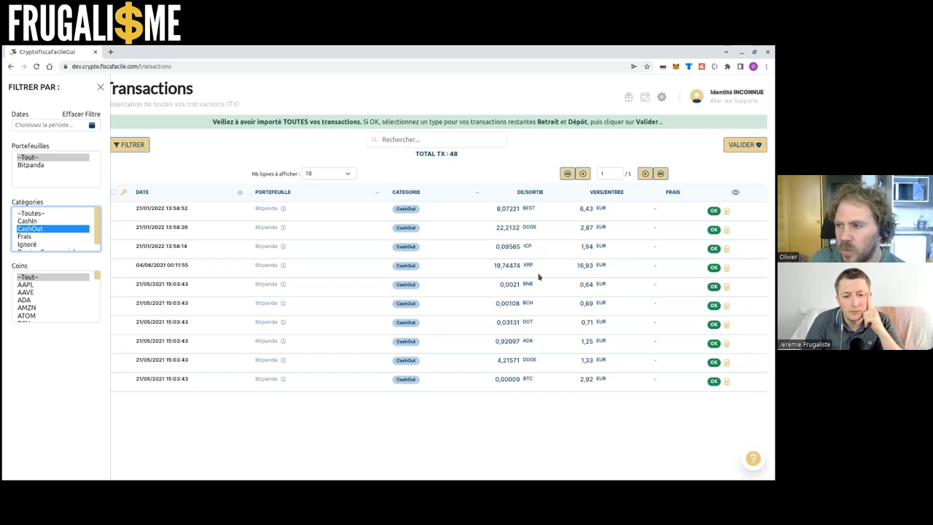
pyautogui.click(64, 213)
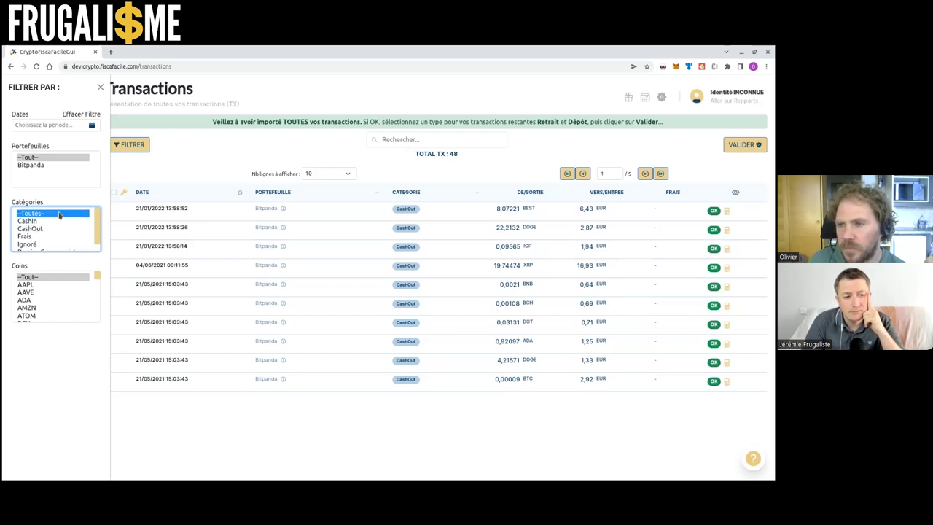
pyautogui.click(100, 88)
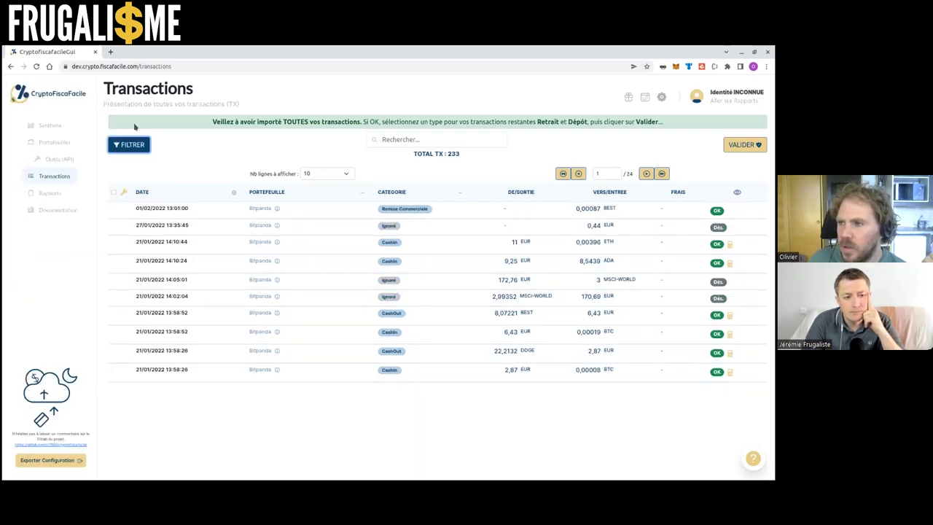
# Set Nb lignes à afficher to 30 rows per page and bring back the filter panel
pyautogui.click(347, 174)
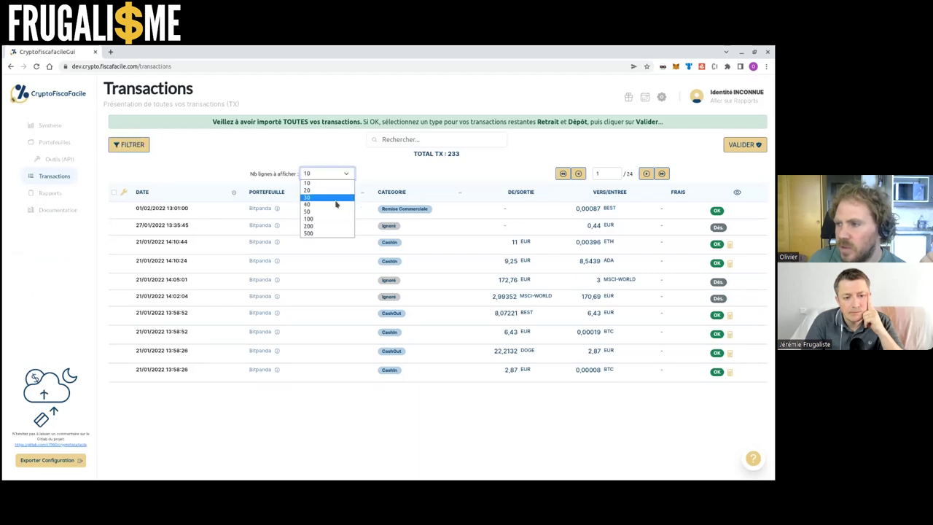
pyautogui.click(336, 204)
pyautogui.scroll(-3, 291, 263)
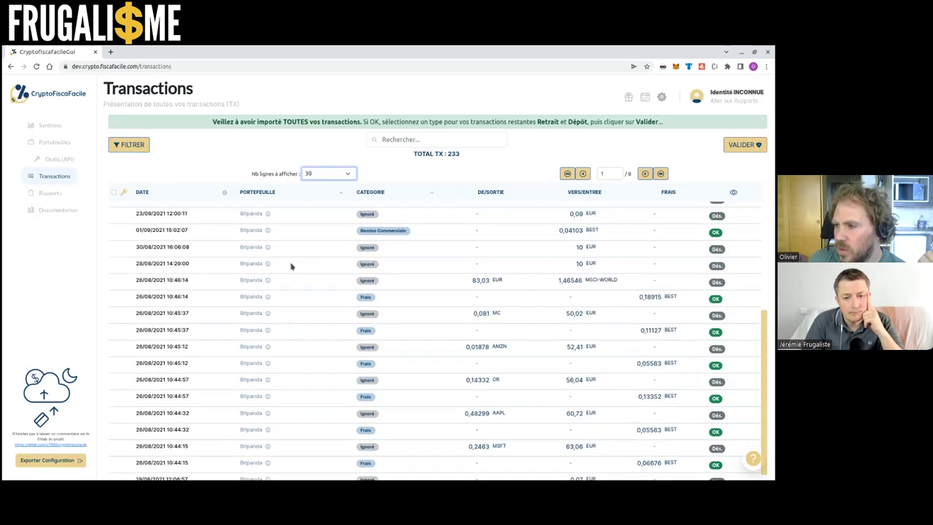
pyautogui.scroll(3, 300, 255)
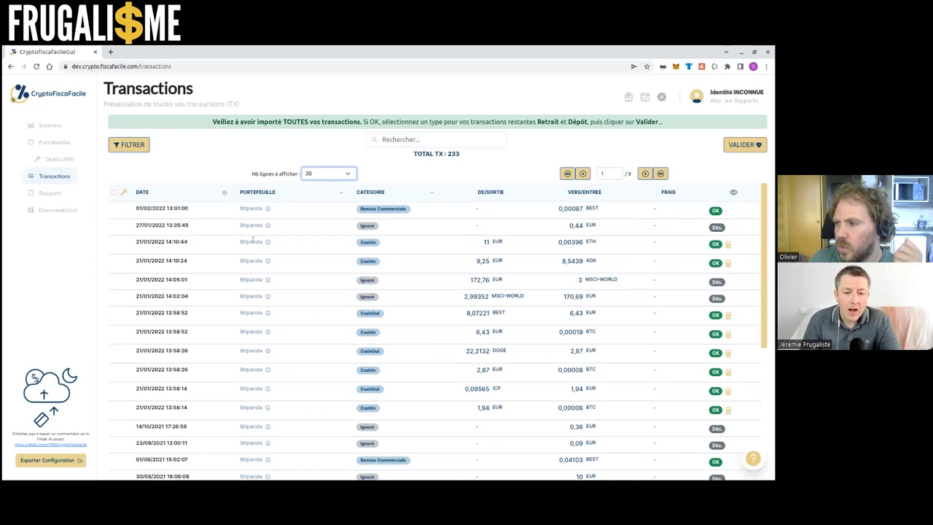
pyautogui.scroll(-7, 269, 273)
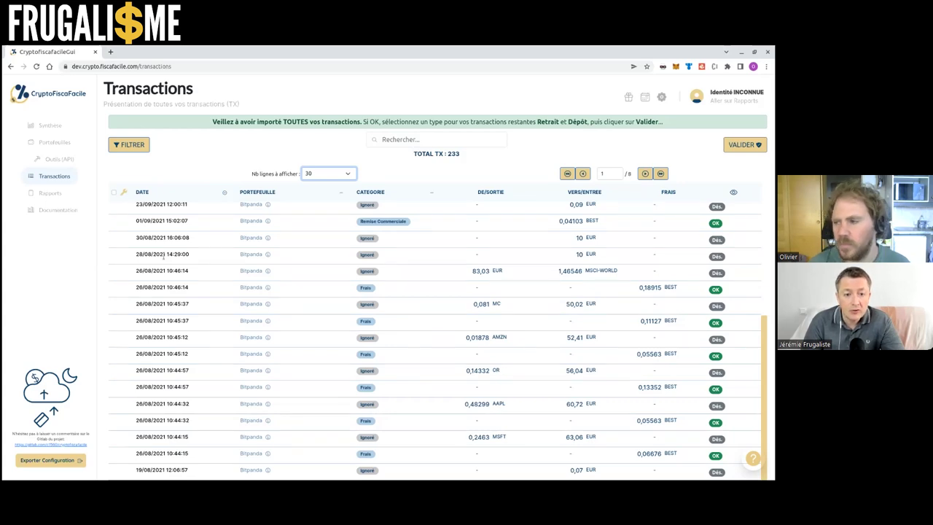
pyautogui.click(128, 148)
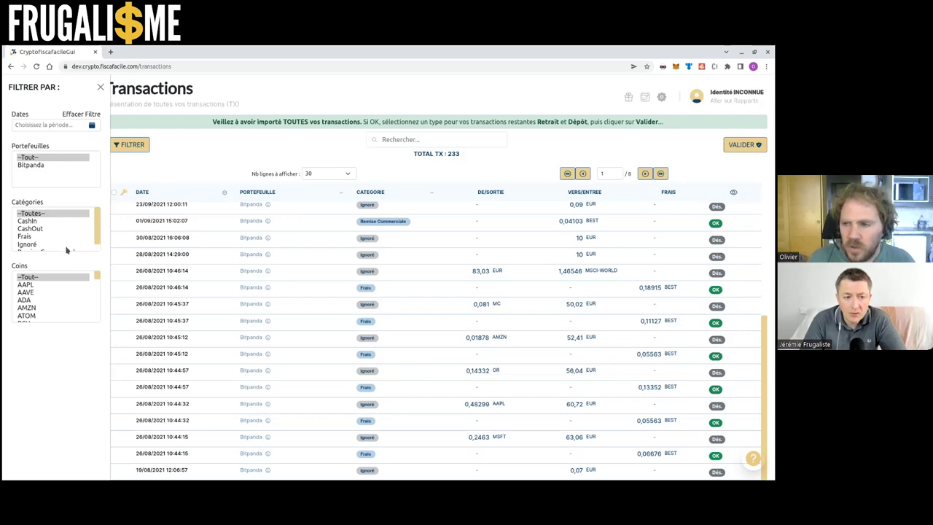
# Close the FILTRER PAR panel and go to the Documentation page
pyautogui.scroll(-2, 67, 247)
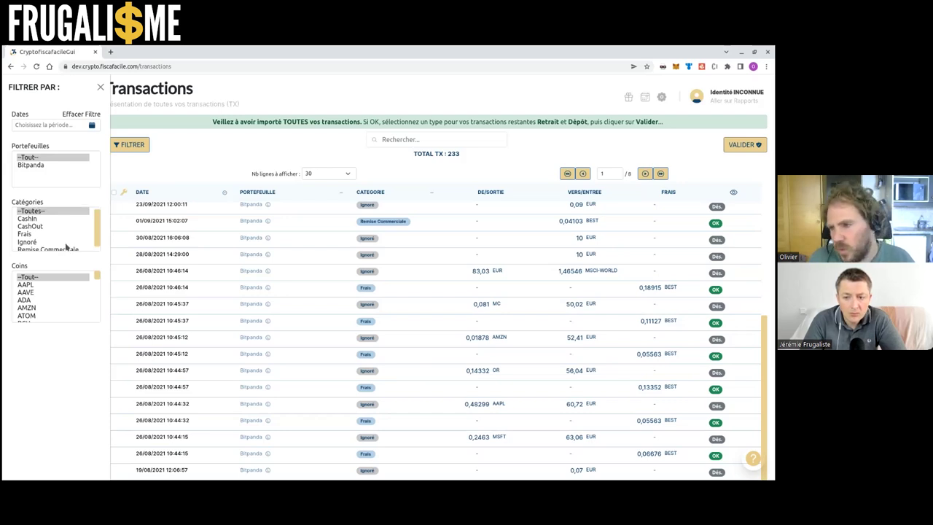
pyautogui.scroll(2, 67, 244)
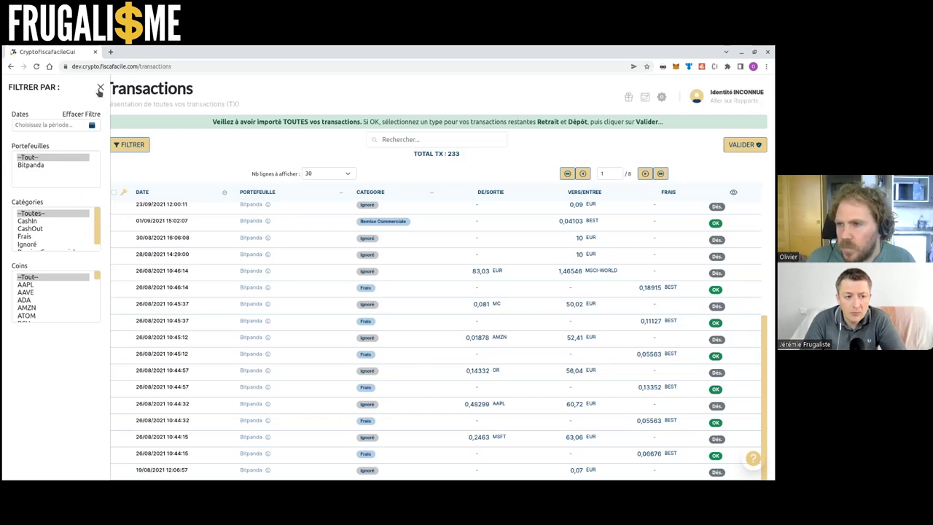
pyautogui.click(100, 86)
pyautogui.scroll(4, 167, 268)
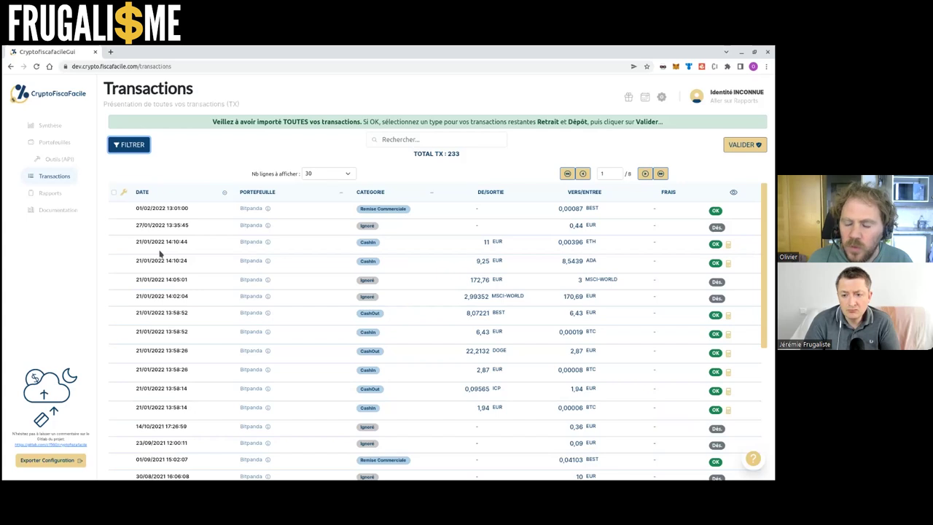
pyautogui.click(67, 211)
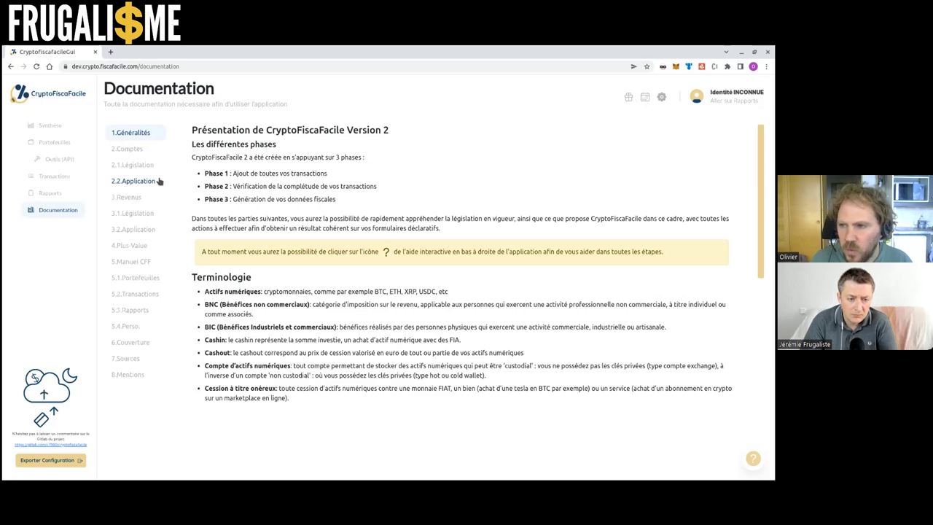
# Run VALIDER through all four Validation des TX checks without errors, then return to Documentation
pyautogui.click(65, 175)
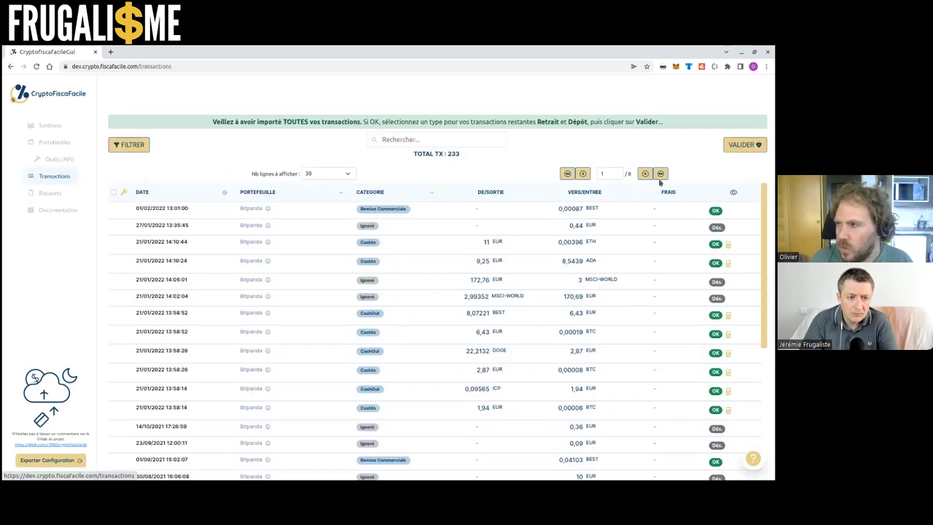
pyautogui.click(736, 146)
pyautogui.click(492, 176)
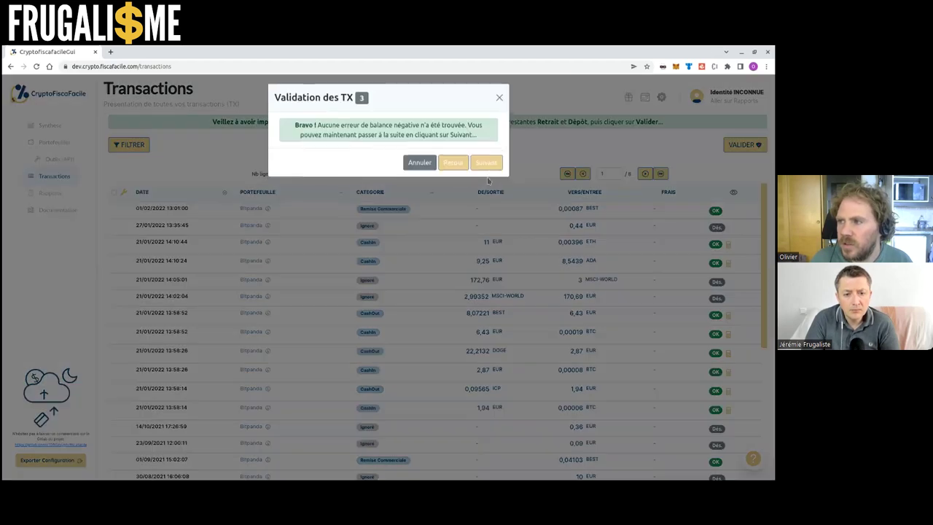
pyautogui.click(486, 170)
pyautogui.click(487, 183)
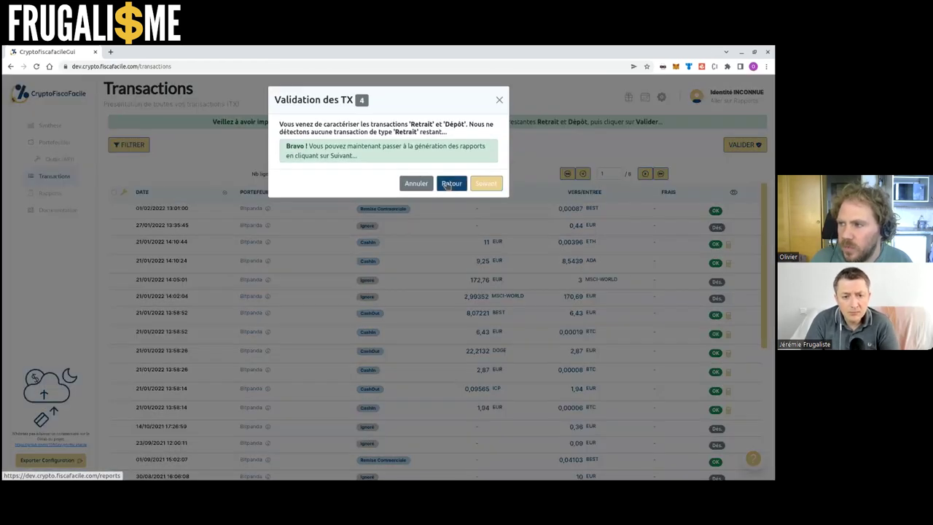
pyautogui.click(499, 99)
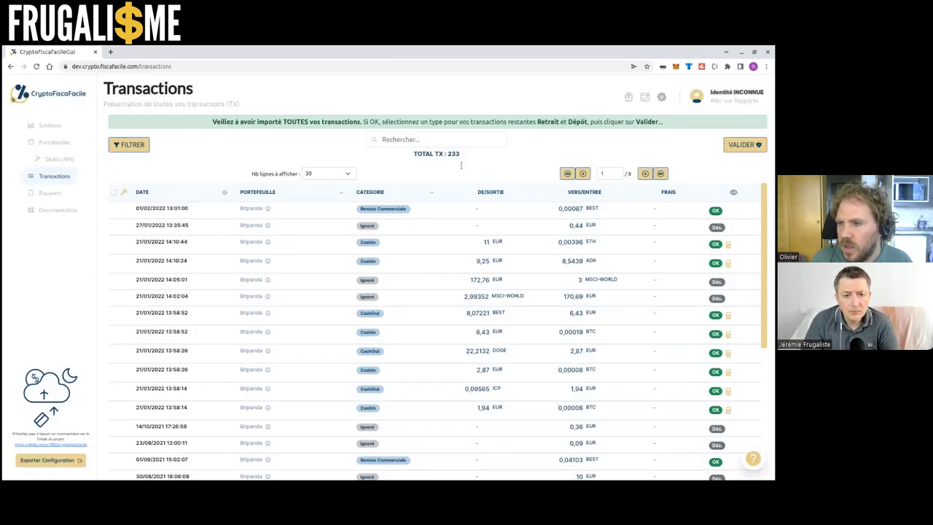
pyautogui.click(62, 209)
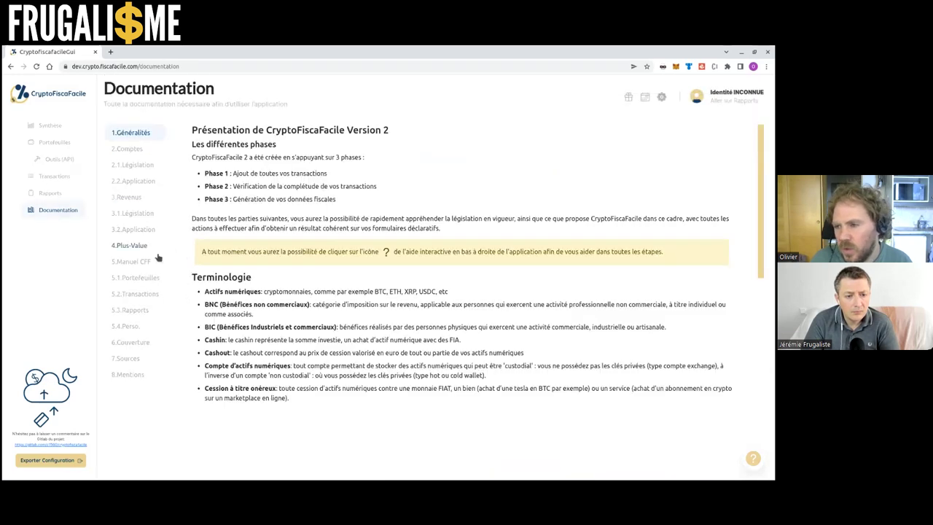
# Browse documentation sections 5.2 Transactions, 5.3 Rapports and 5.4 Perso
pyautogui.click(135, 294)
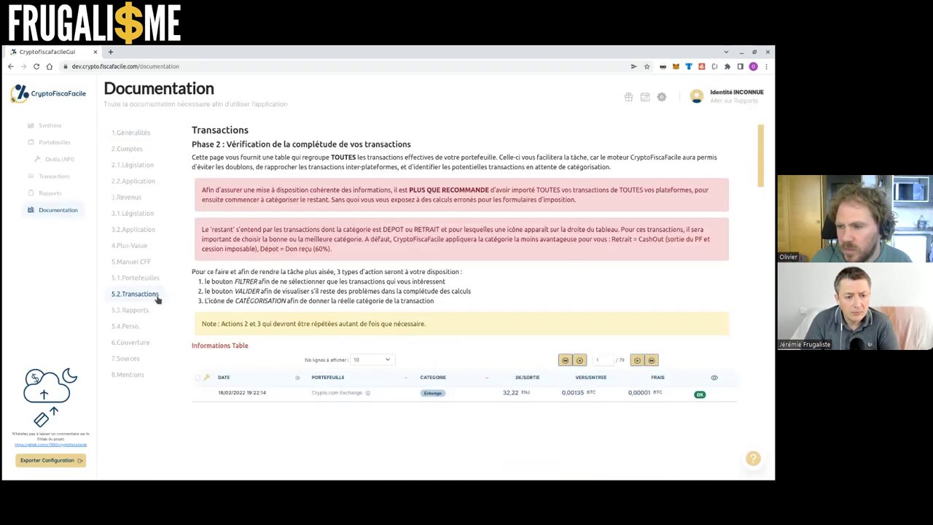
pyautogui.click(131, 309)
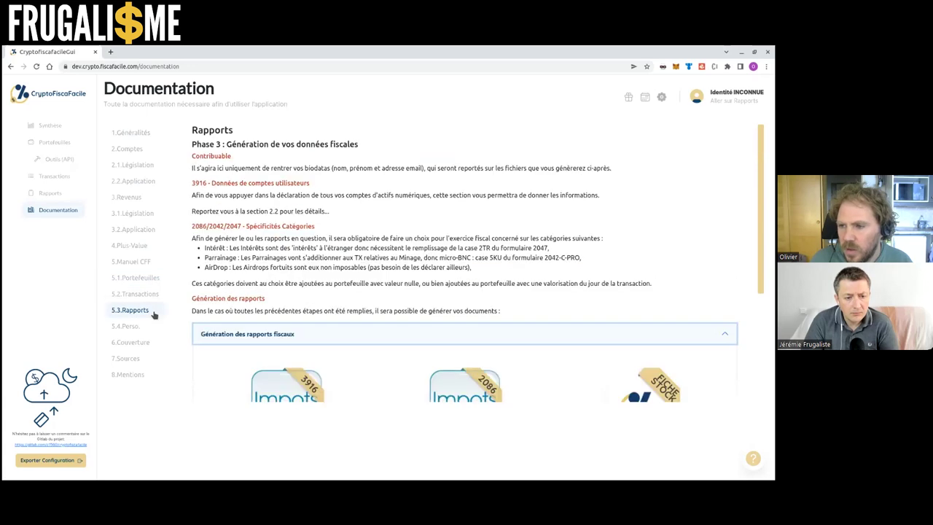
pyautogui.click(145, 326)
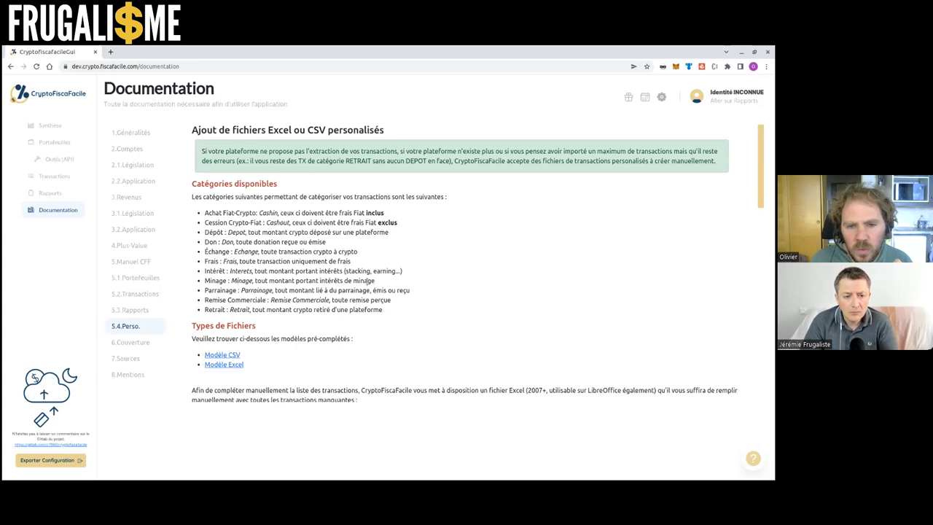
pyautogui.scroll(-4, 374, 280)
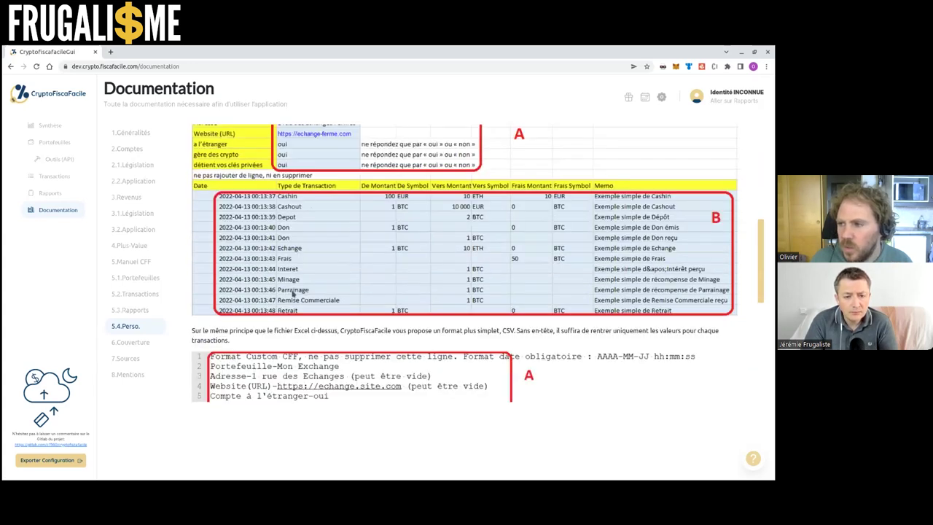
pyautogui.scroll(4, 294, 292)
pyautogui.scroll(1, 300, 289)
# Highlight the Perso section's transaction category list, then return to Portefeuilles
pyautogui.moveTo(204, 210); pyautogui.dragTo(418, 313)
pyautogui.click(419, 313)
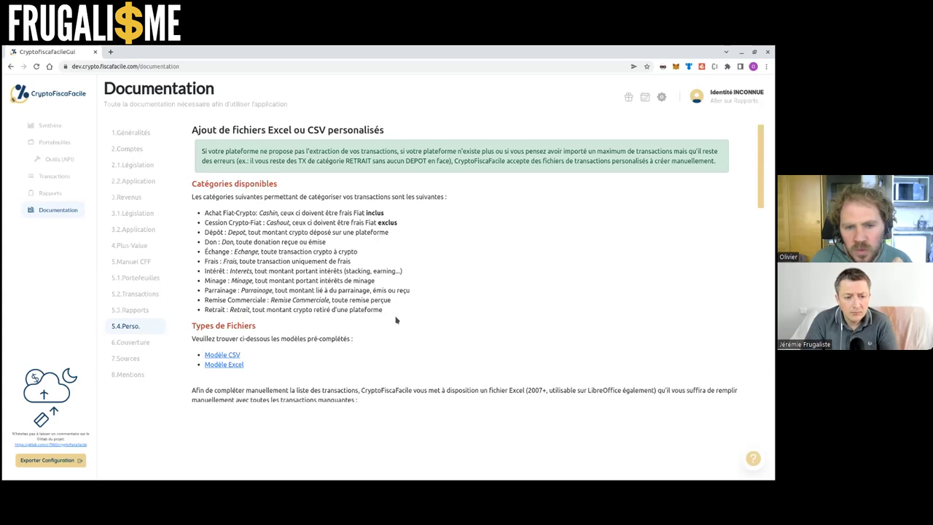
pyautogui.scroll(-3, 396, 319)
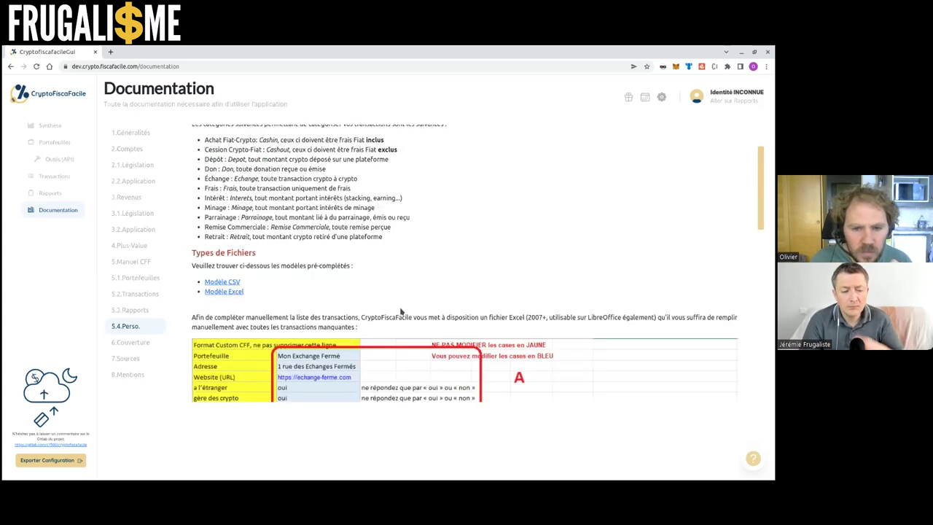
pyautogui.scroll(-5, 400, 311)
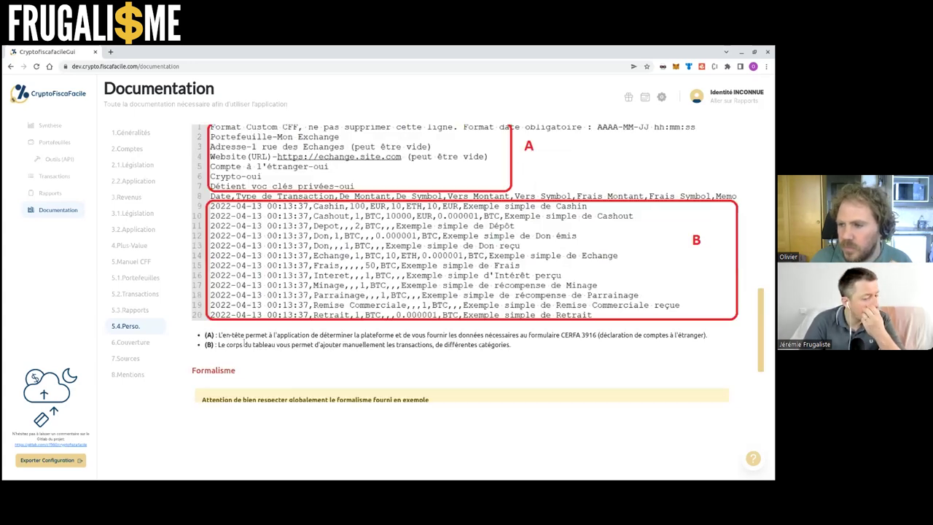
pyautogui.click(55, 142)
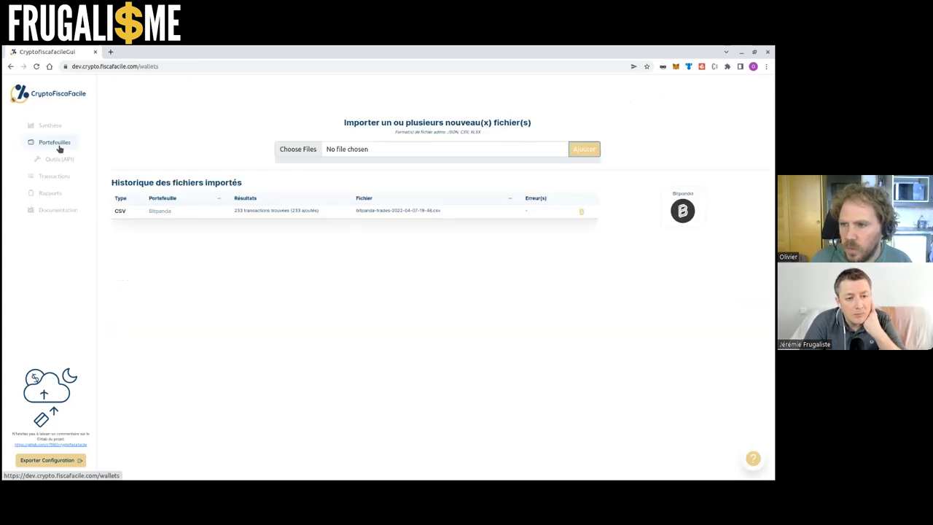
# Show the list of all 233 imported transactions, then move to the Rapports page
pyautogui.click(59, 174)
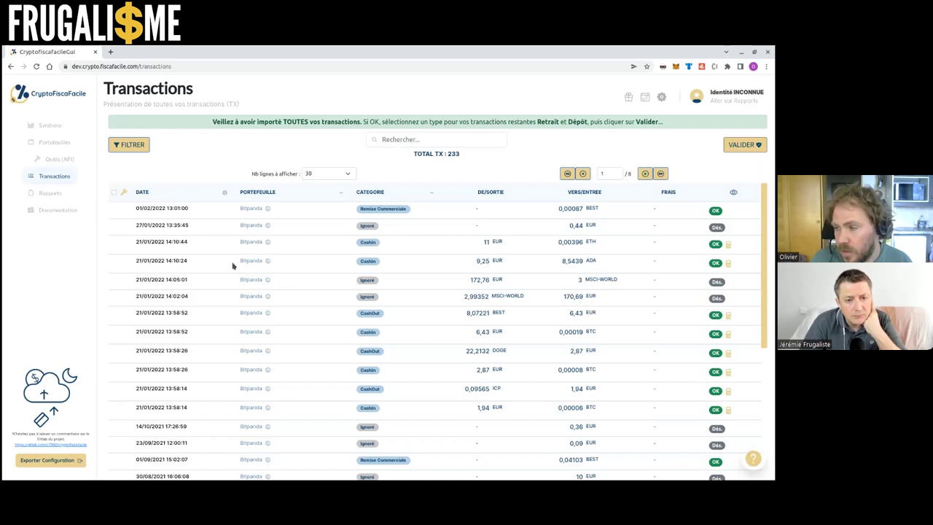
pyautogui.click(63, 195)
# Replace the placeholder INCONNUE last name and the first name with the taxpayer's names
pyautogui.click(203, 167)
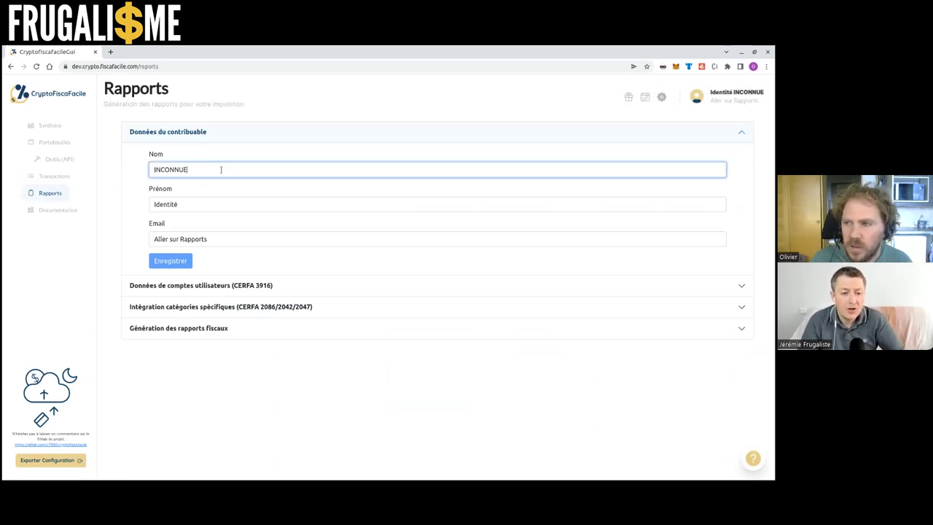
pyautogui.moveTo(210, 169); pyautogui.dragTo(135, 172)
pyautogui.click(194, 168)
pyautogui.moveTo(194, 168); pyautogui.dragTo(138, 171)
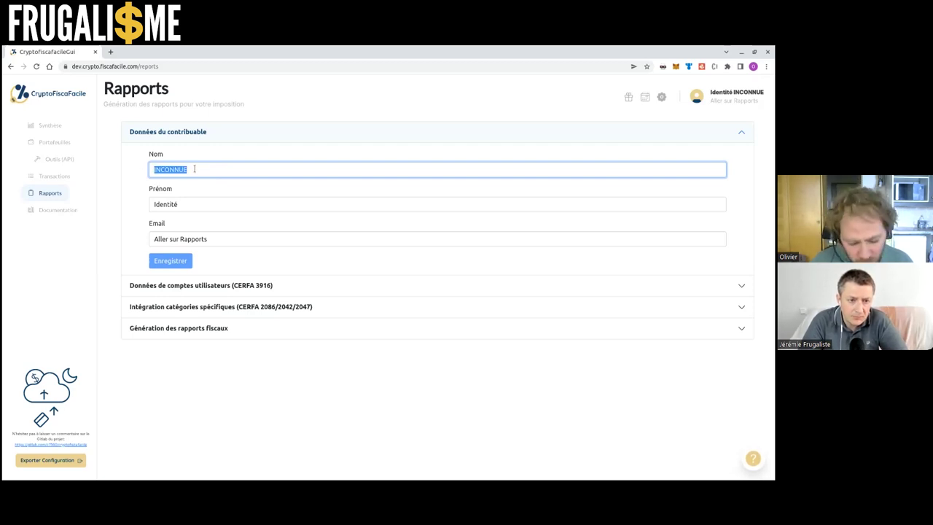
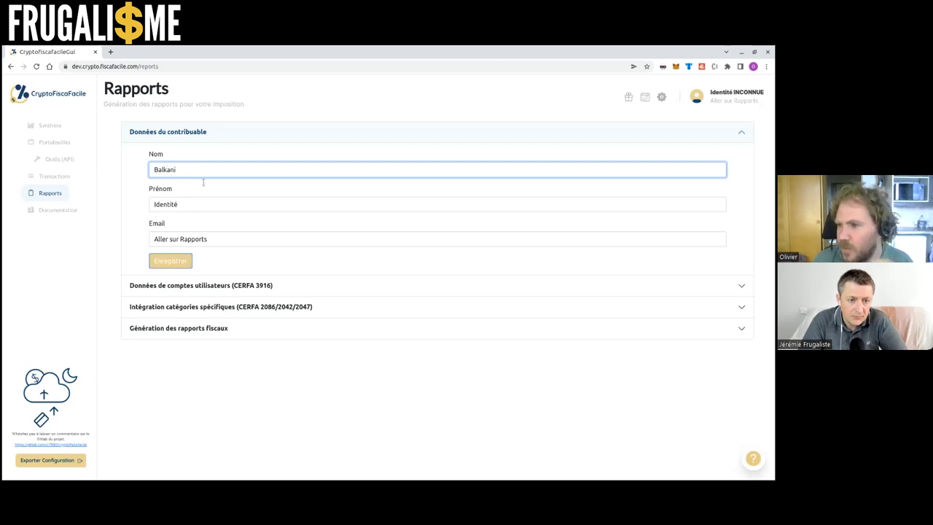
pyautogui.click(210, 204)
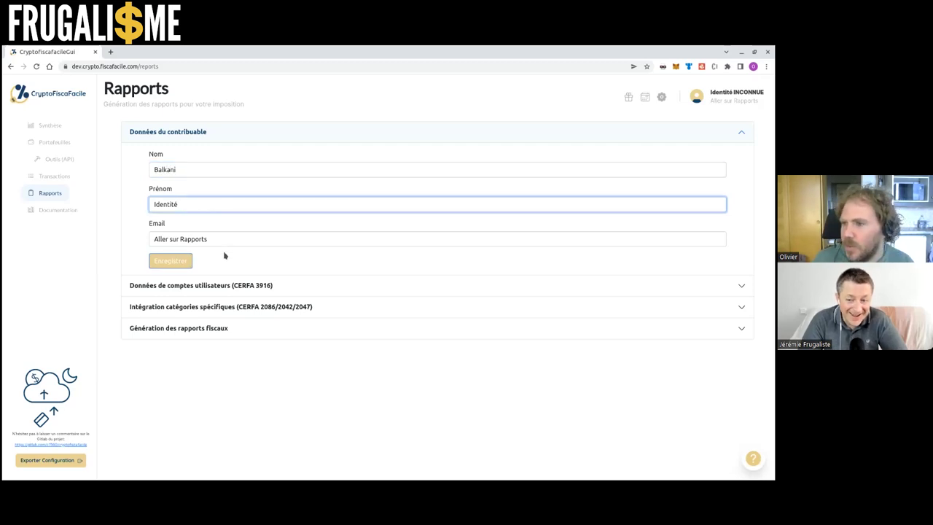
pyautogui.hotkey('ctrl', 'a')
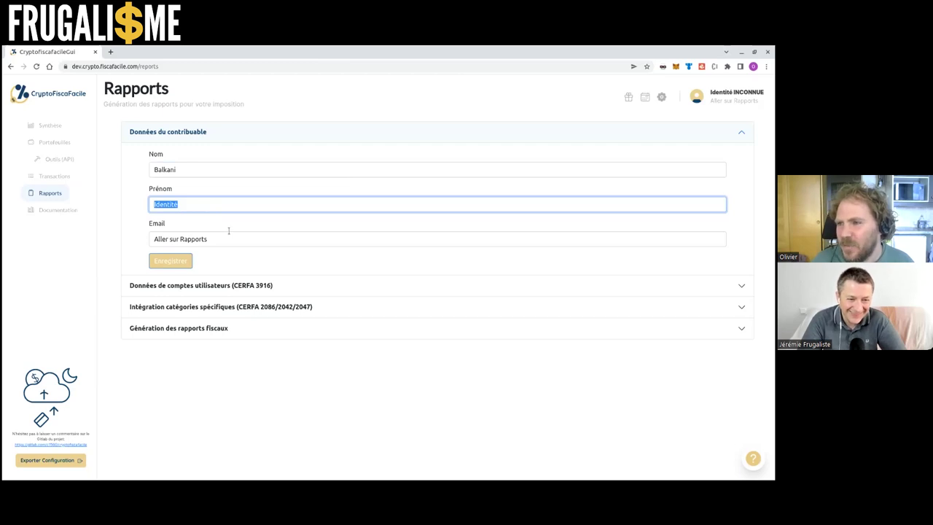
pyautogui.write('J')
pyautogui.hotkey('ctrl', 'z')
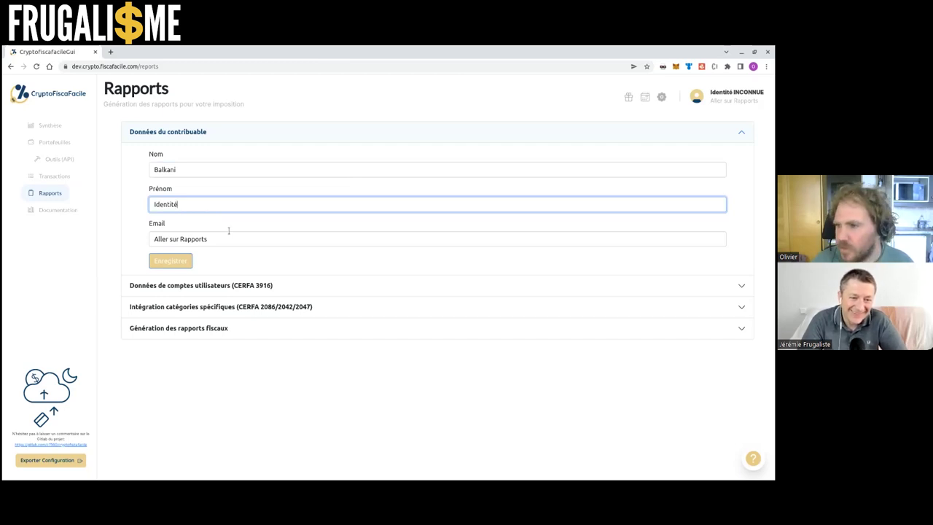
pyautogui.hotkey('ctrl', 'a')
pyautogui.write('Jean')
# Enter the taxpayer's e-mail address and save the taxpayer details
pyautogui.press('Tab')
pyautogui.click(229, 239)
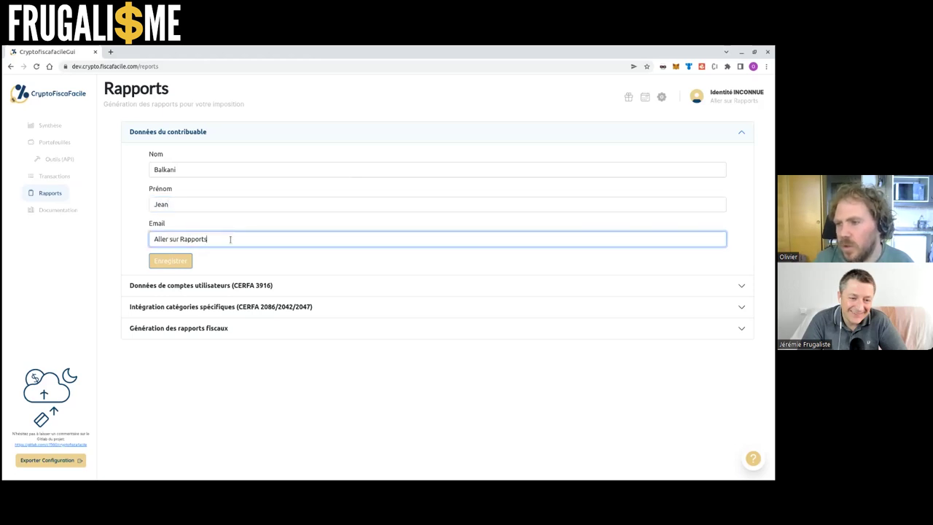
pyautogui.hotkey('ctrl', 'a')
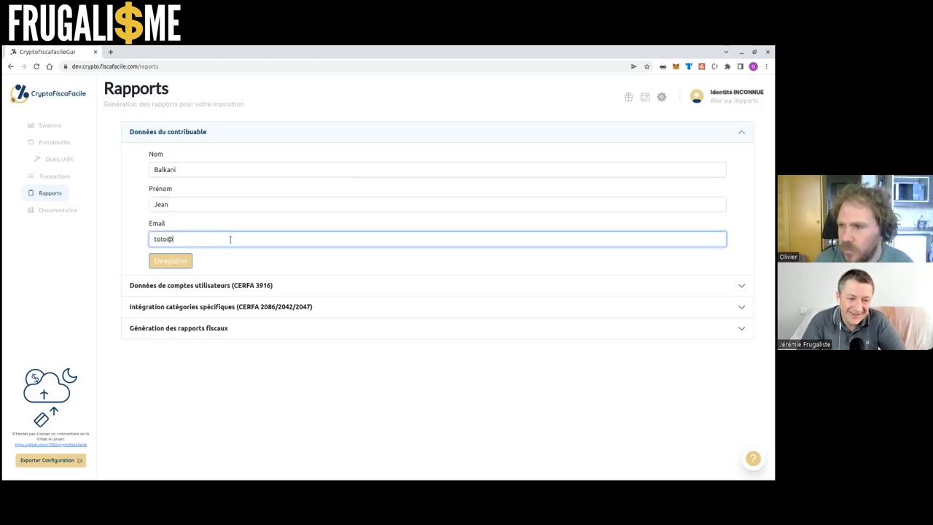
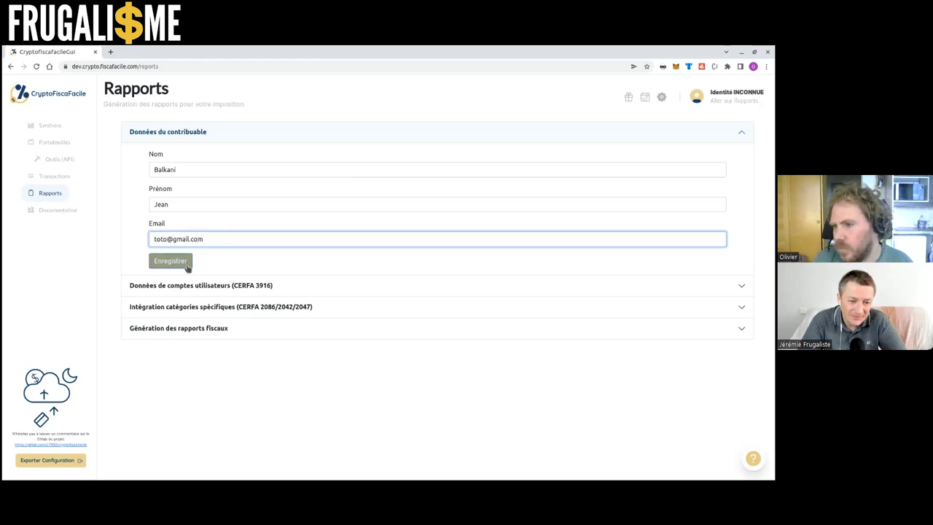
pyautogui.press('Return')
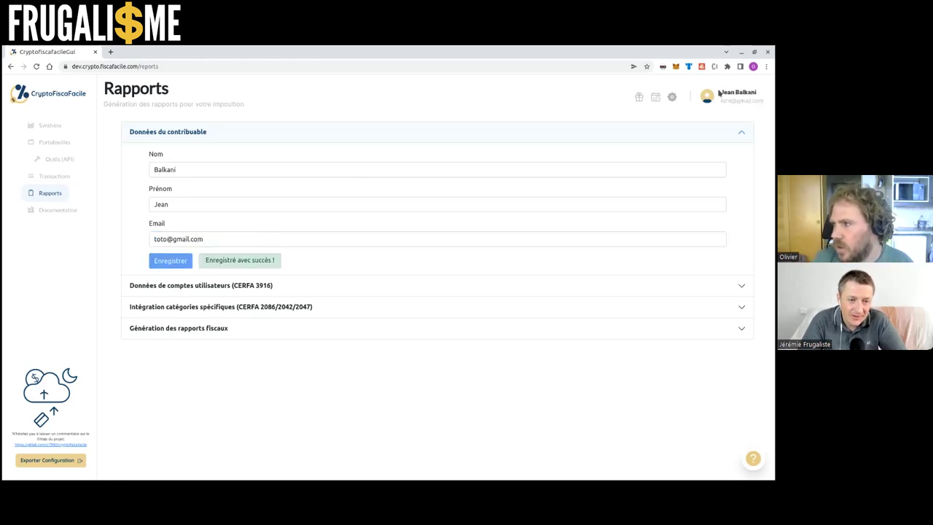
# Save the Bitpanda CERFA 3916 account with Compte clôturé switched off, as still open
pyautogui.click(277, 290)
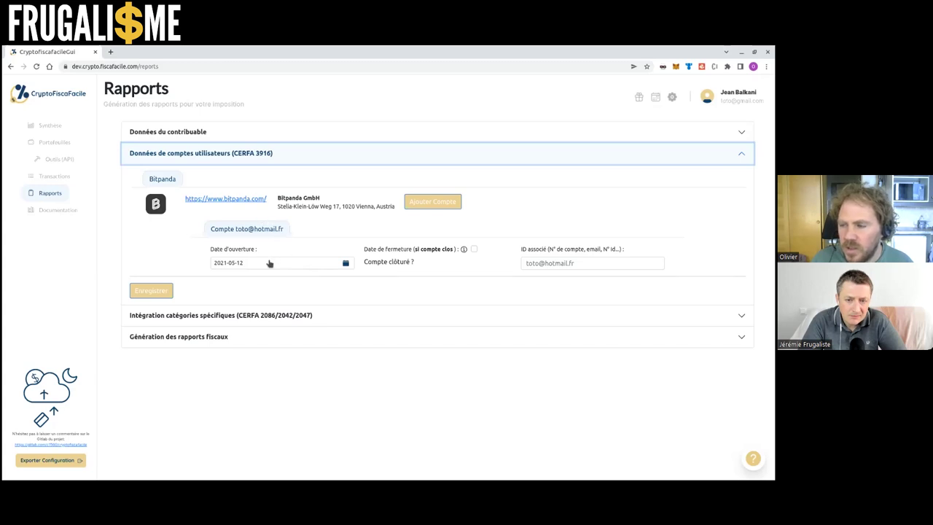
pyautogui.click(473, 248)
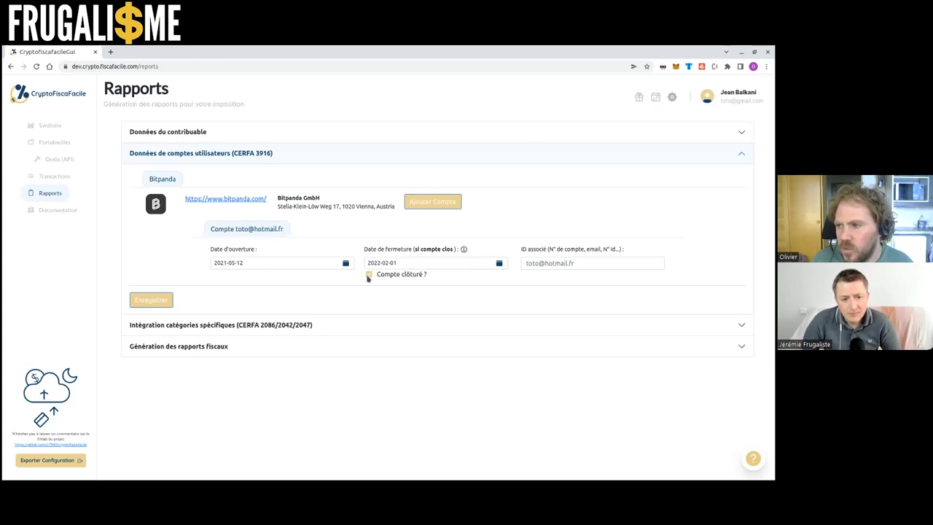
pyautogui.click(368, 274)
pyautogui.click(543, 269)
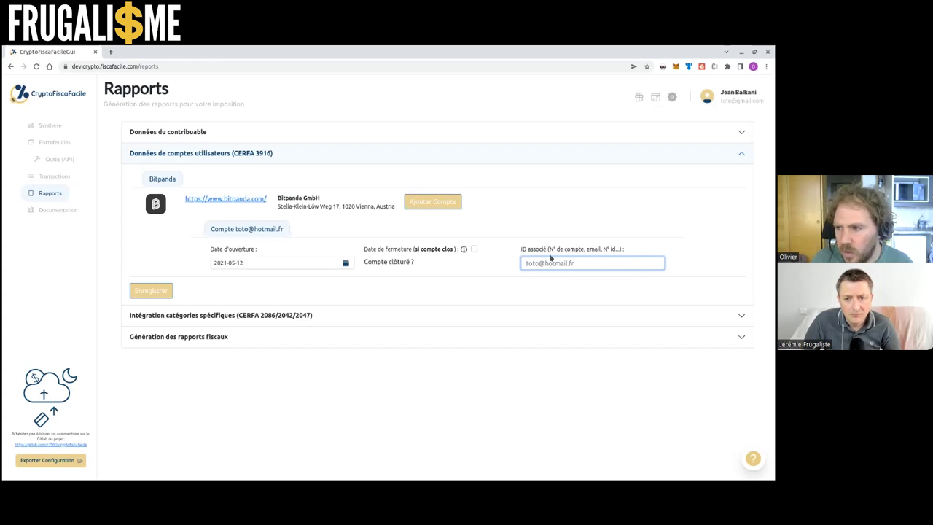
pyautogui.click(150, 291)
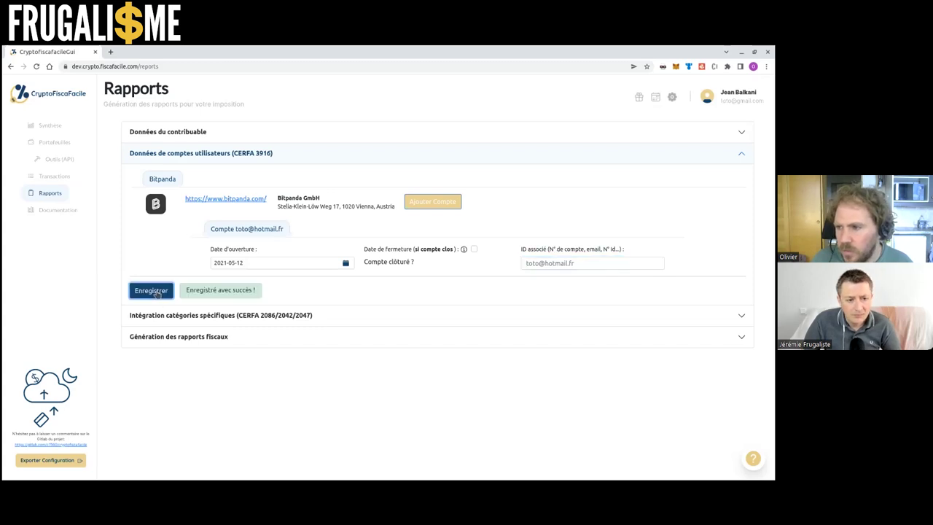
# Expand Intégration catégories spécifiques and view its interest and referral options without choosing one
pyautogui.click(221, 316)
pyautogui.click(208, 280)
pyautogui.click(217, 275)
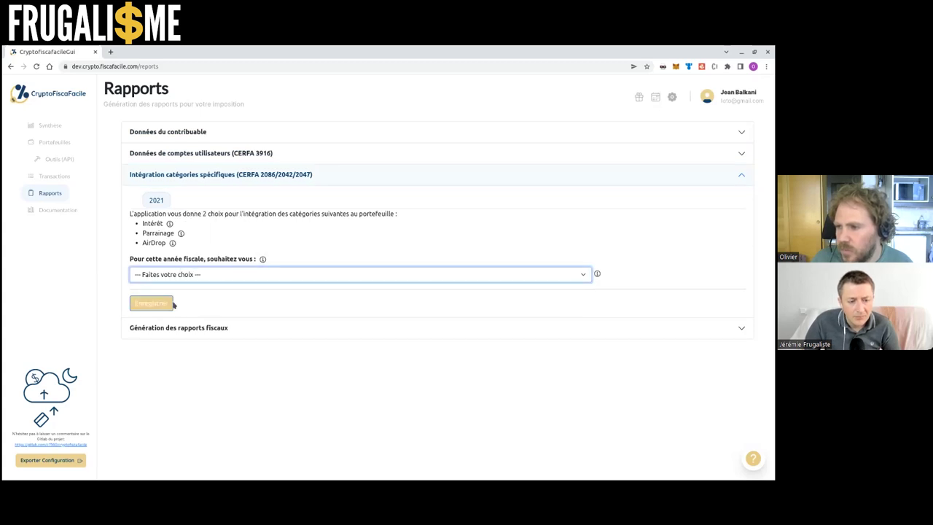
# Expand Génération des rapports fiscaux to show the 3916, 2086 and stock-sheet reports
pyautogui.click(223, 327)
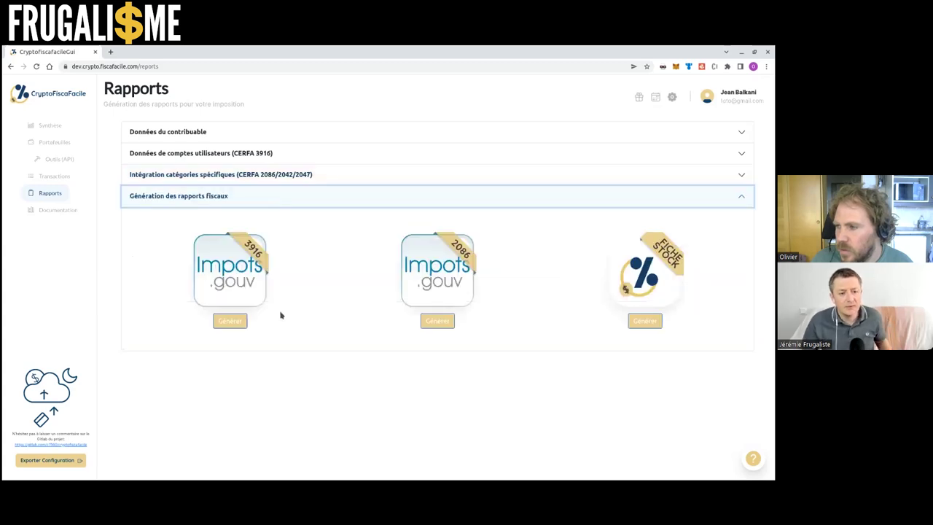
pyautogui.click(302, 265)
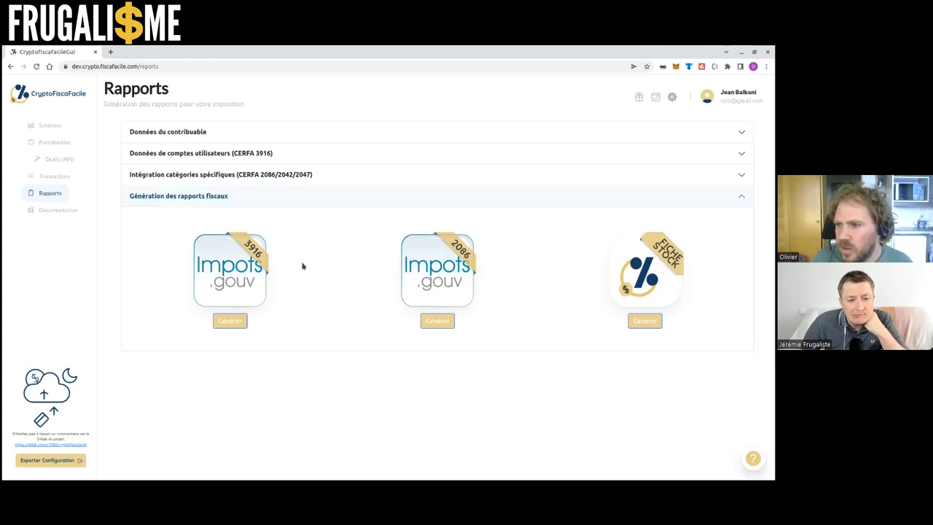
# Generate FicheStocks_20220501.xlsx into crypto/cff-dev, overwriting the old file, and open it
pyautogui.click(645, 321)
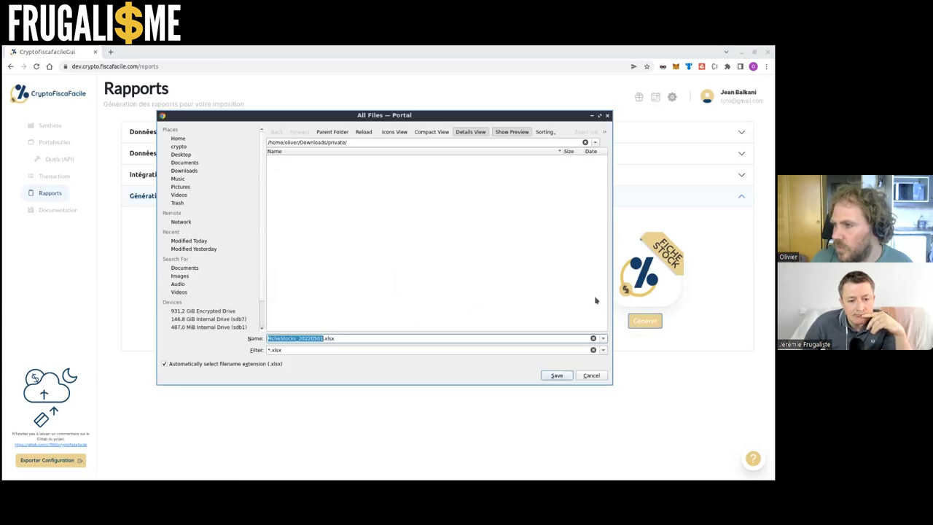
pyautogui.click(194, 140)
pyautogui.doubleClick(317, 177)
pyautogui.doubleClick(309, 160)
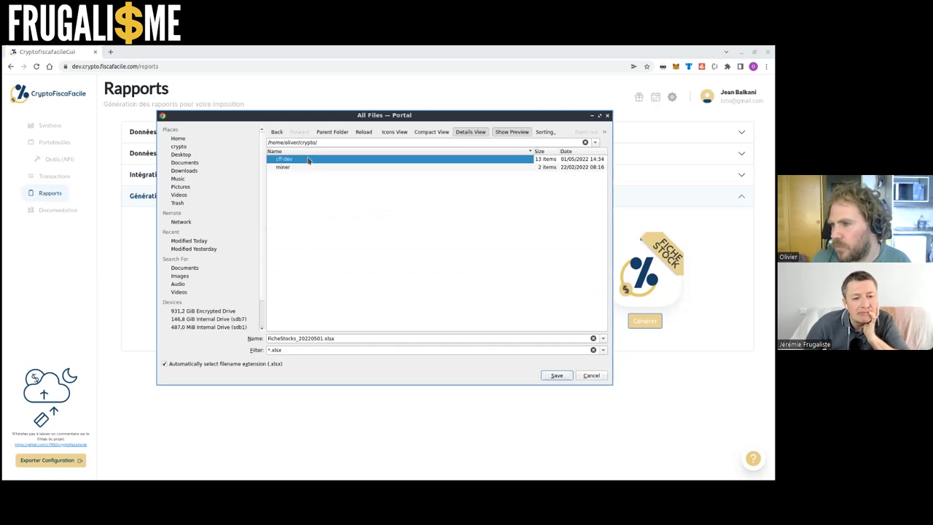
pyautogui.click(556, 376)
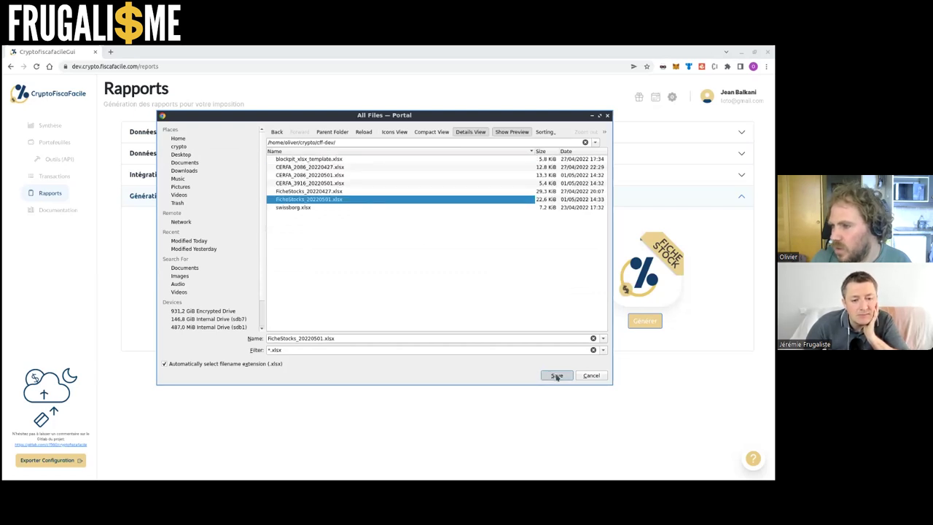
pyautogui.click(437, 252)
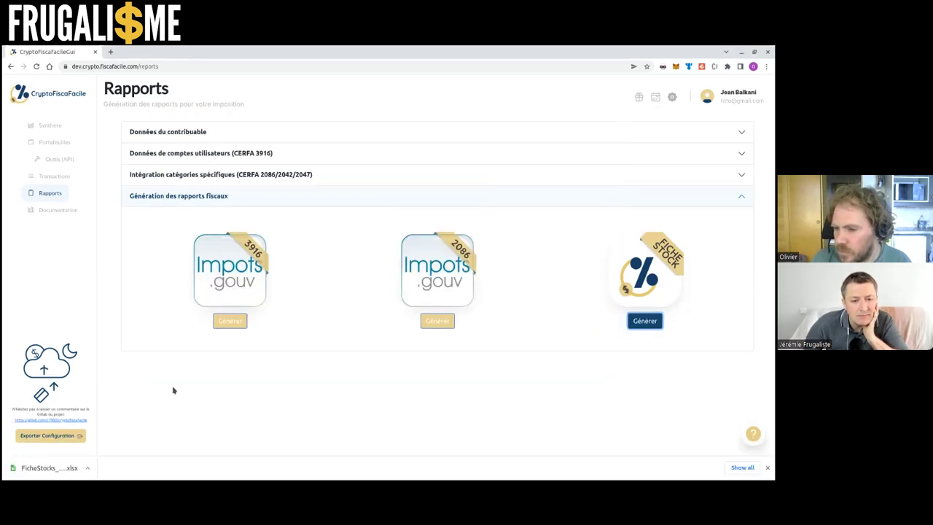
pyautogui.click(51, 469)
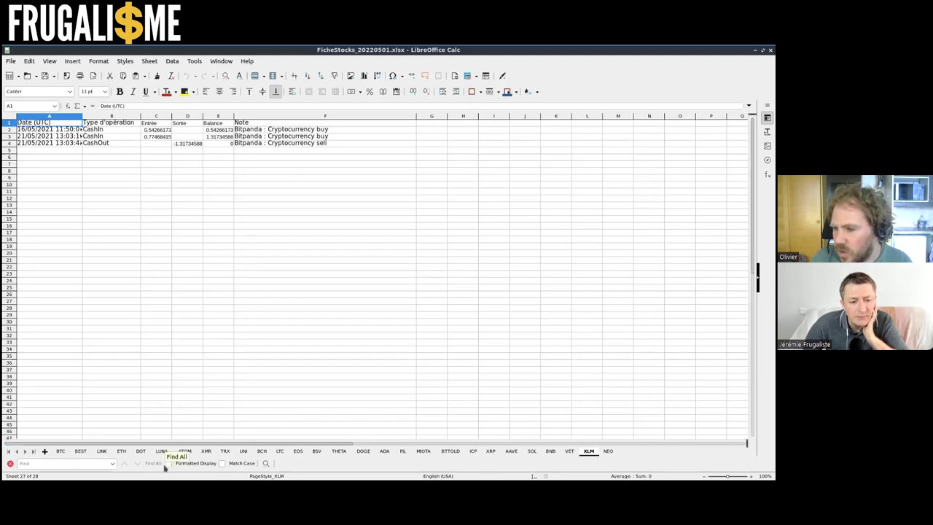
# Check the BTC sheet's balance column and the BEST sheet's final balance in E68
pyautogui.click(61, 451)
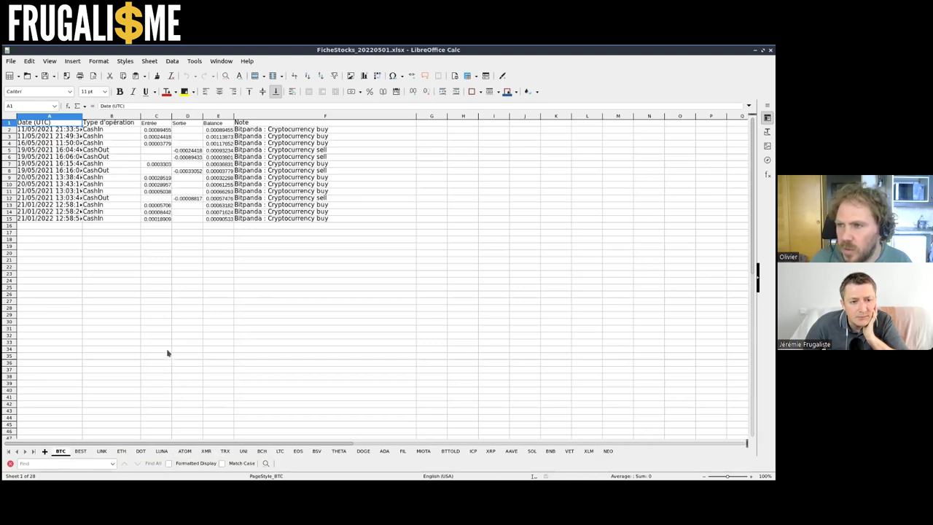
pyautogui.click(66, 131)
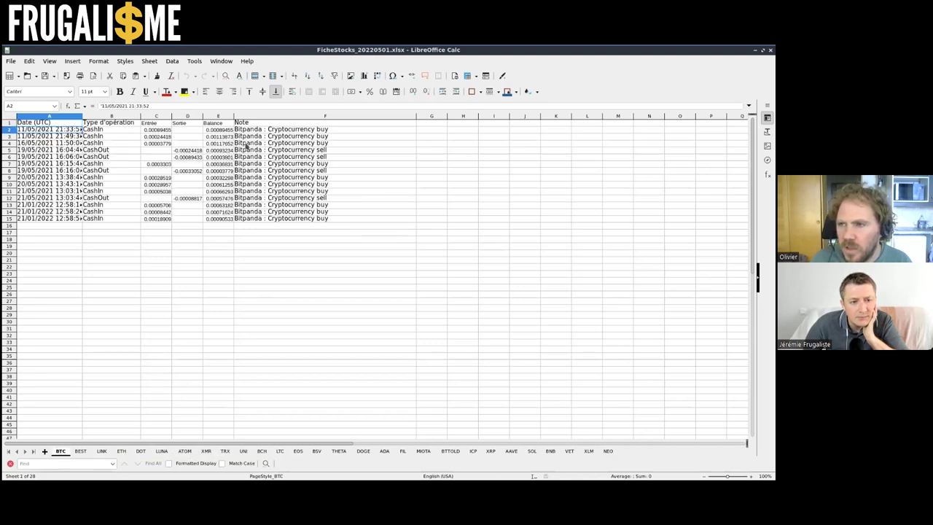
pyautogui.press('Right')
pyautogui.press('Right')
pyautogui.press('Right')
pyautogui.press('Right')
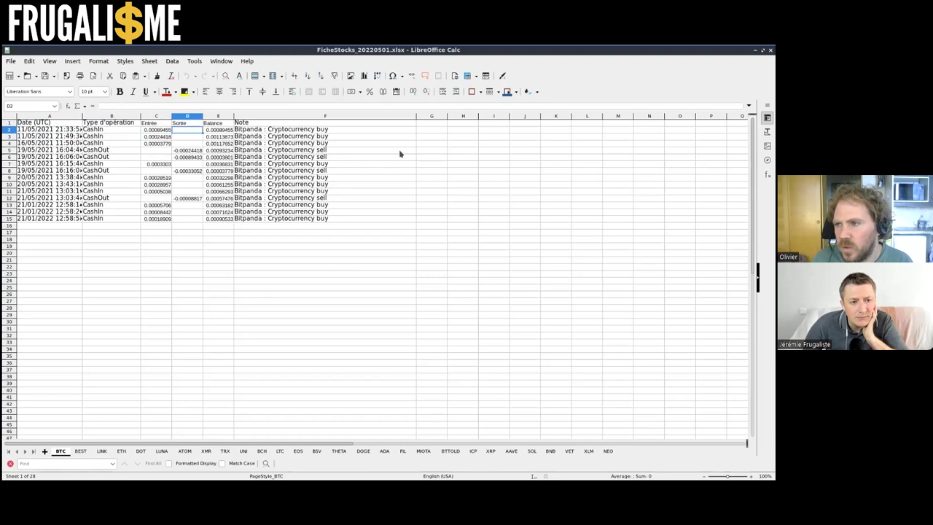
pyautogui.press('Down')
pyautogui.press('Down')
pyautogui.press('Down')
pyautogui.press('Down')
pyautogui.press('Down')
pyautogui.press('Down')
pyautogui.press('Down')
pyautogui.press('Down')
pyautogui.press('Down')
pyautogui.press('Down')
pyautogui.press('Down')
pyautogui.press('Down')
pyautogui.press('Down')
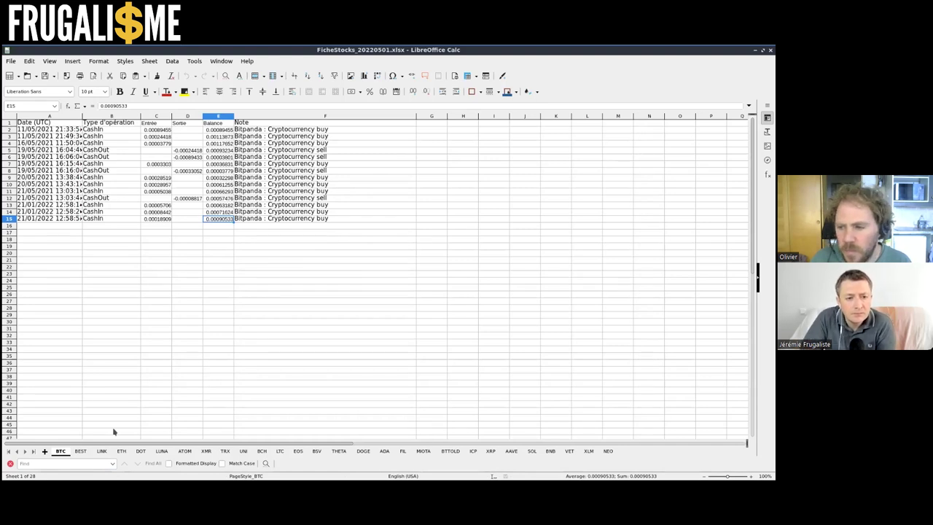
pyautogui.click(82, 452)
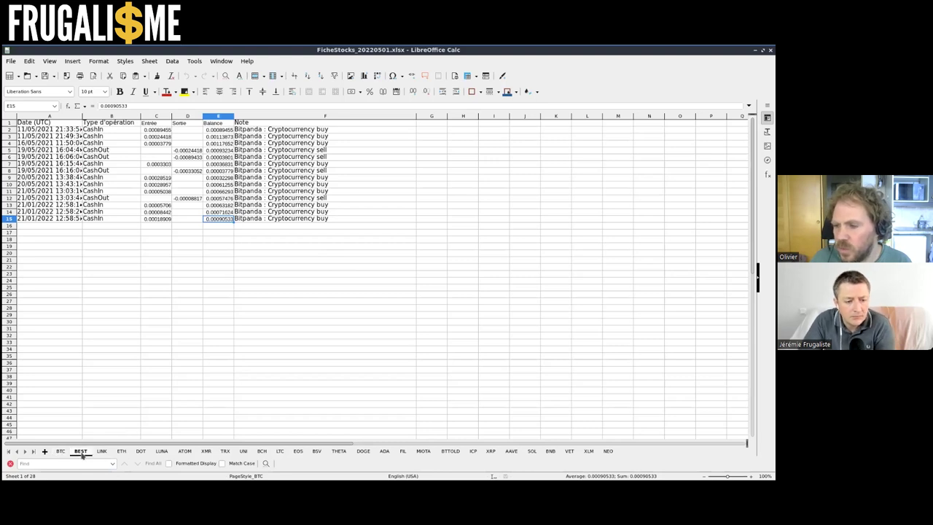
pyautogui.scroll(-18, 87, 396)
pyautogui.scroll(4, 143, 366)
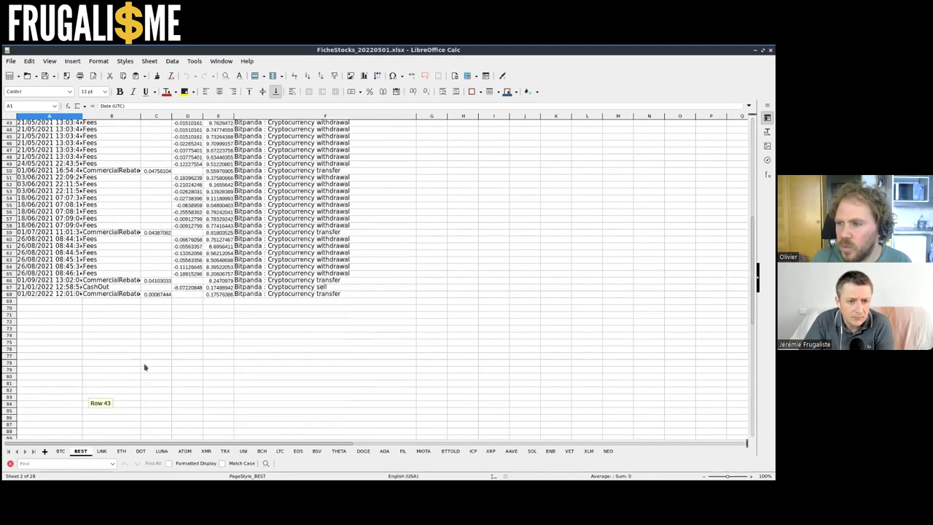
pyautogui.click(218, 294)
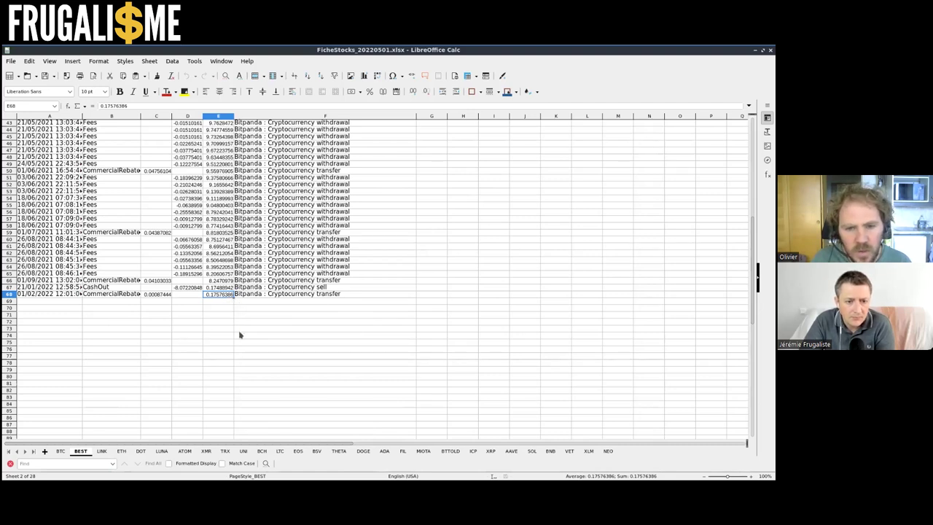
# Browse the LINK, LUNA, THETA, BTTOLD, ICP and AAVE sheets, then close the spreadsheet
pyautogui.click(118, 452)
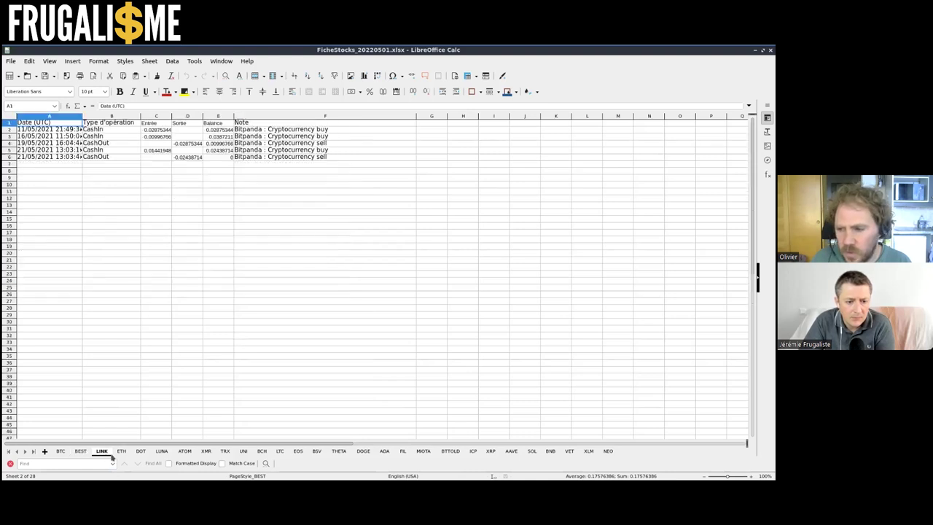
pyautogui.click(142, 453)
pyautogui.click(160, 453)
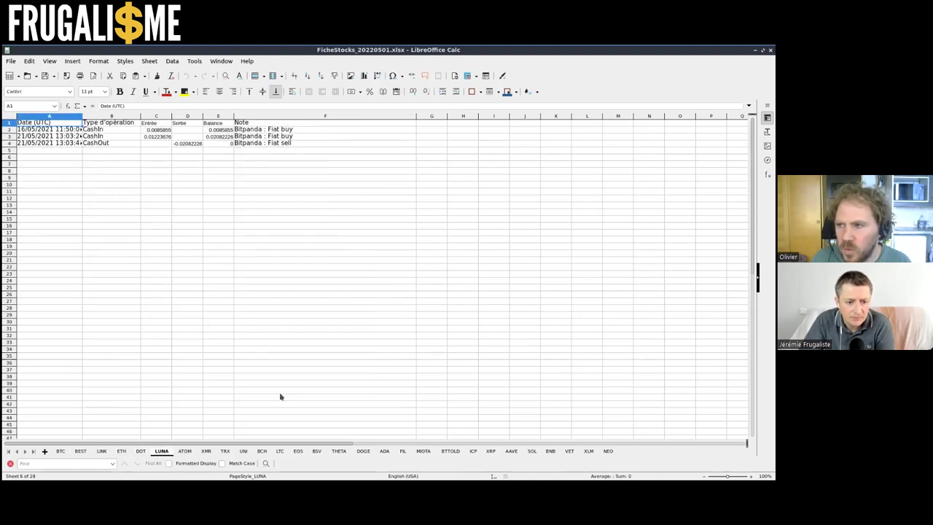
pyautogui.click(338, 452)
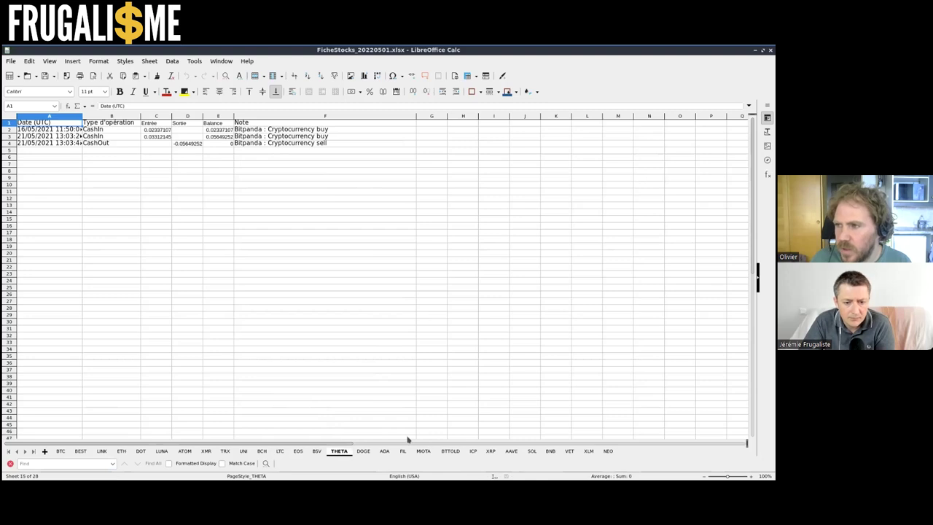
pyautogui.click(450, 451)
pyautogui.click(472, 451)
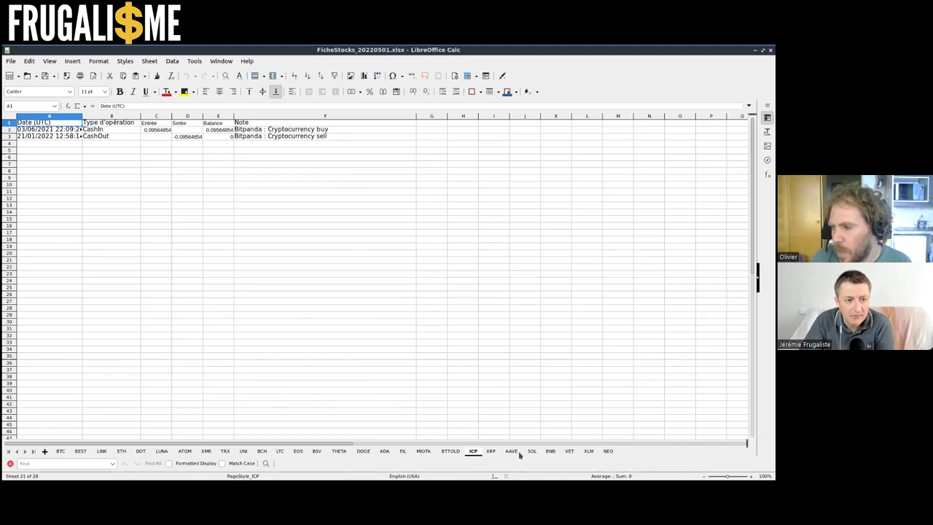
pyautogui.click(512, 451)
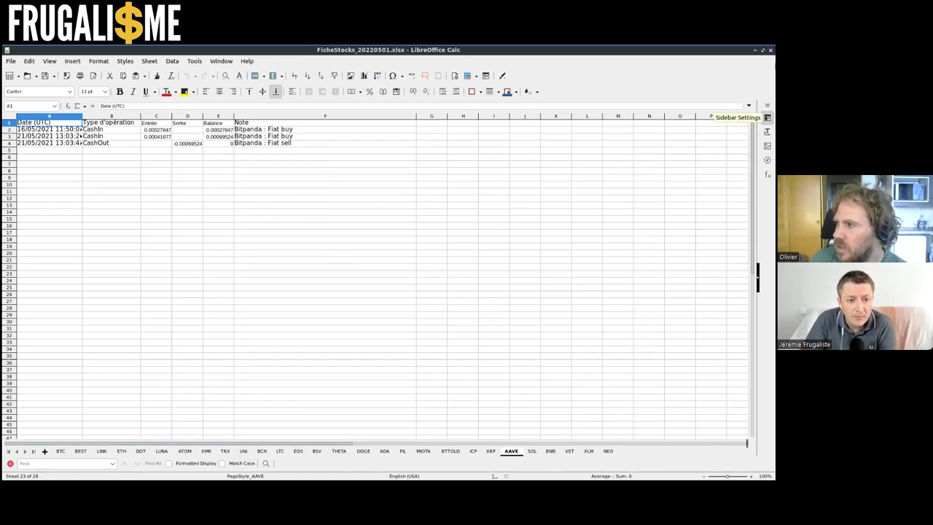
pyautogui.click(770, 50)
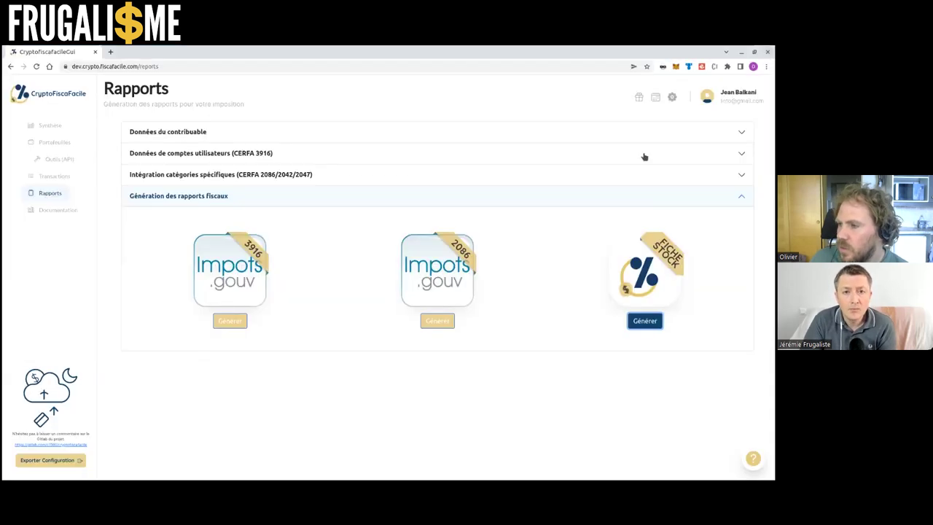
# Generate the CERFA 3916 report, save it under the suggested xlsx name, and open it
pyautogui.click(231, 330)
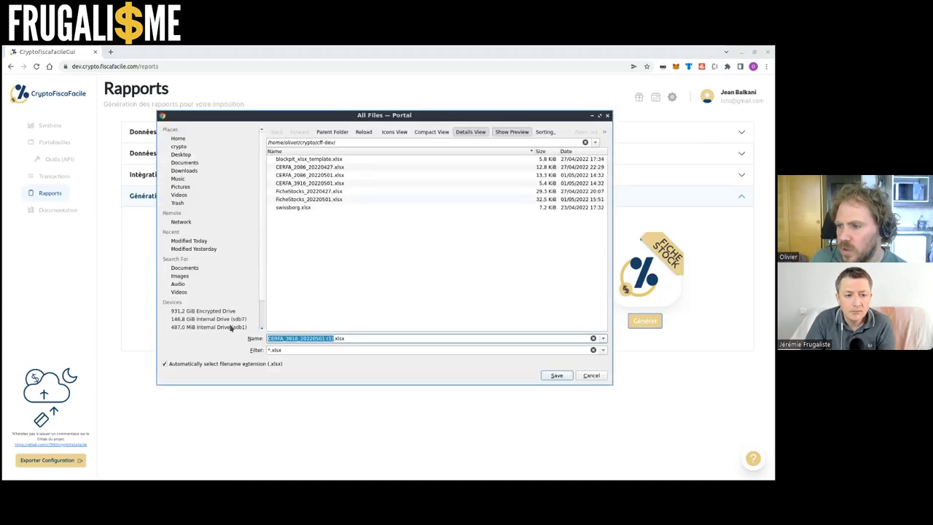
pyautogui.click(359, 337)
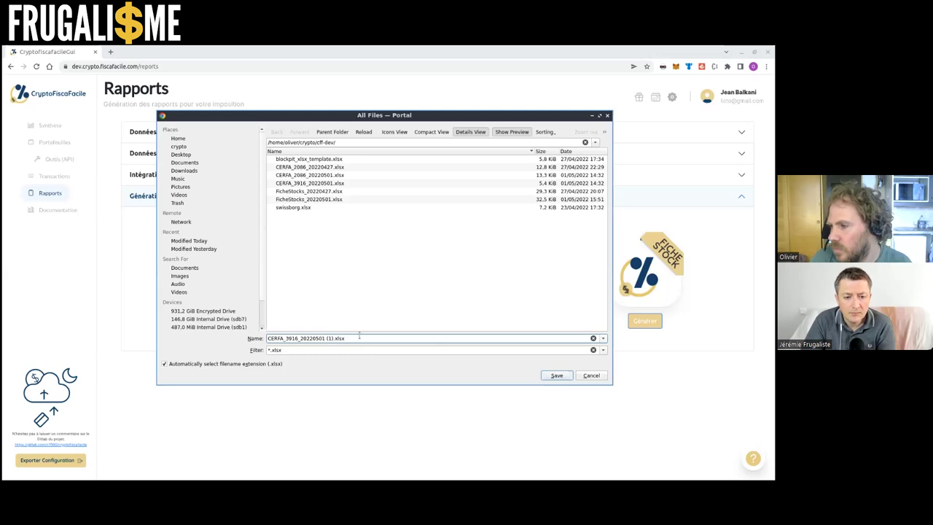
pyautogui.press('Return')
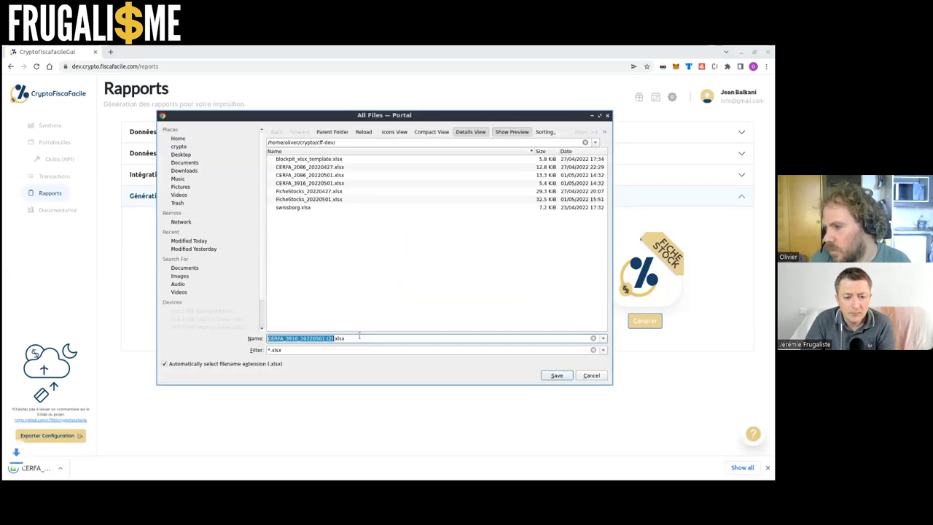
pyautogui.click(601, 376)
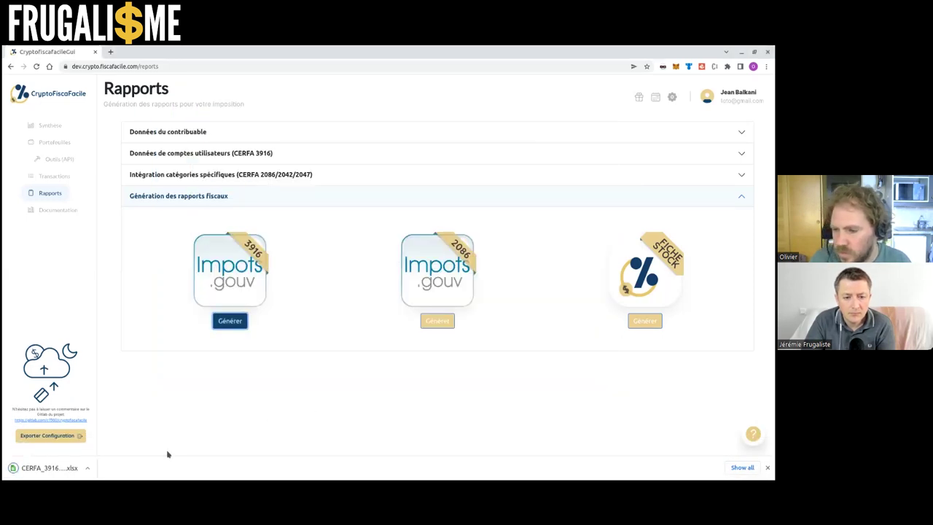
pyautogui.click(42, 470)
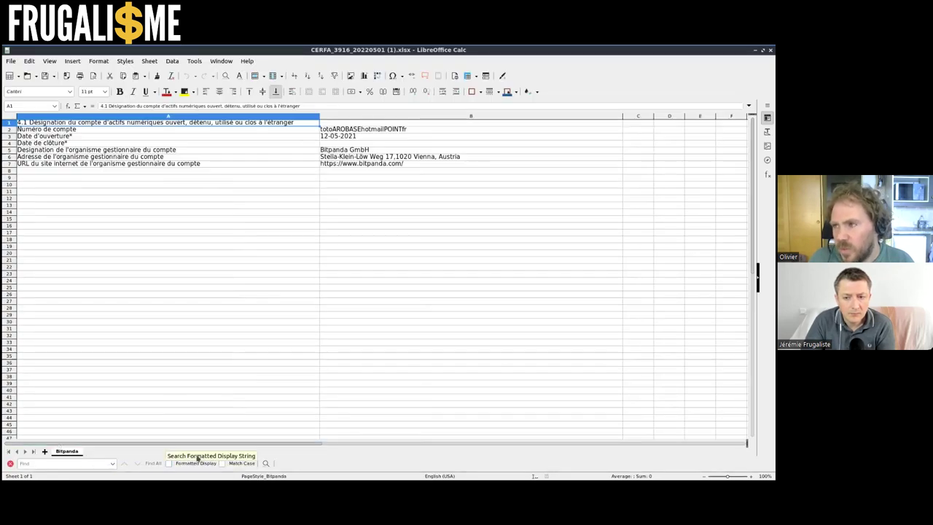
pyautogui.click(279, 129)
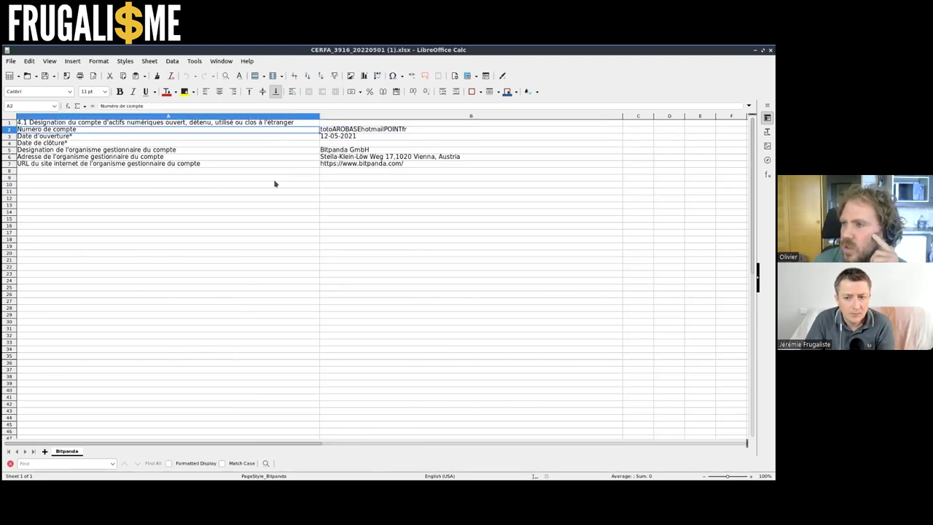
pyautogui.press('Tab')
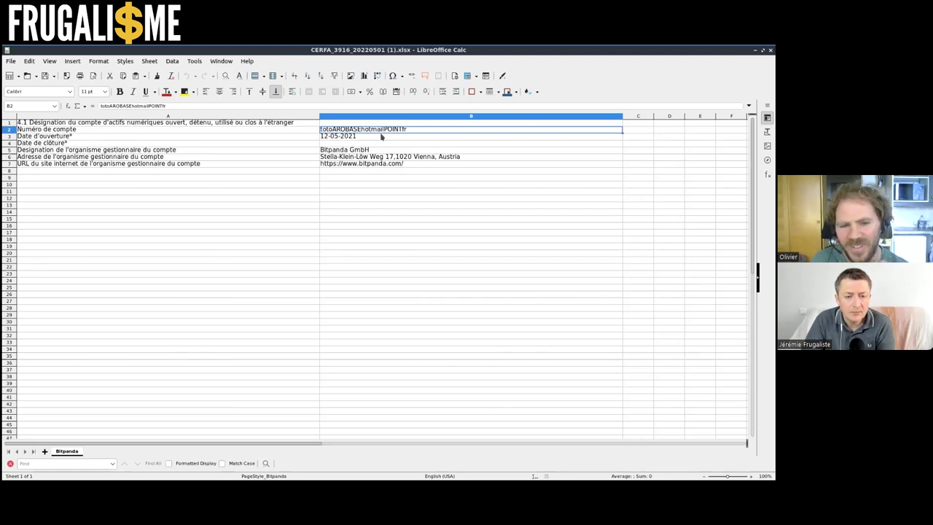
pyautogui.click(380, 136)
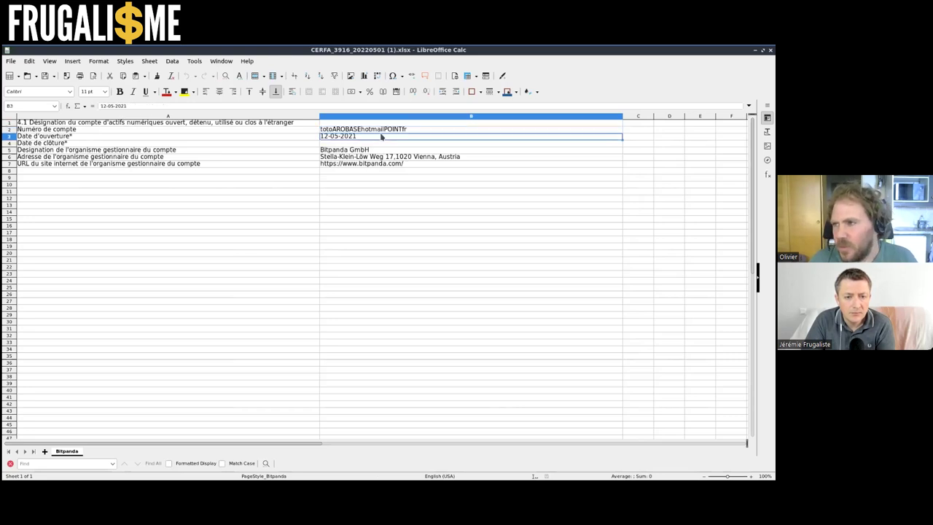
pyautogui.click(385, 143)
pyautogui.click(389, 149)
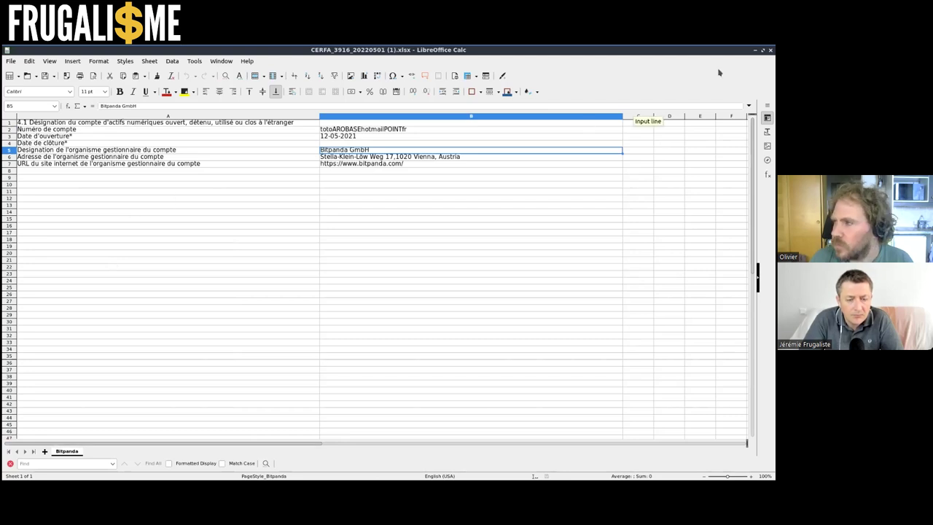
# Close the 3916 file, then generate, save and open CERFA_2086_20220501 (1).xlsx
pyautogui.click(769, 51)
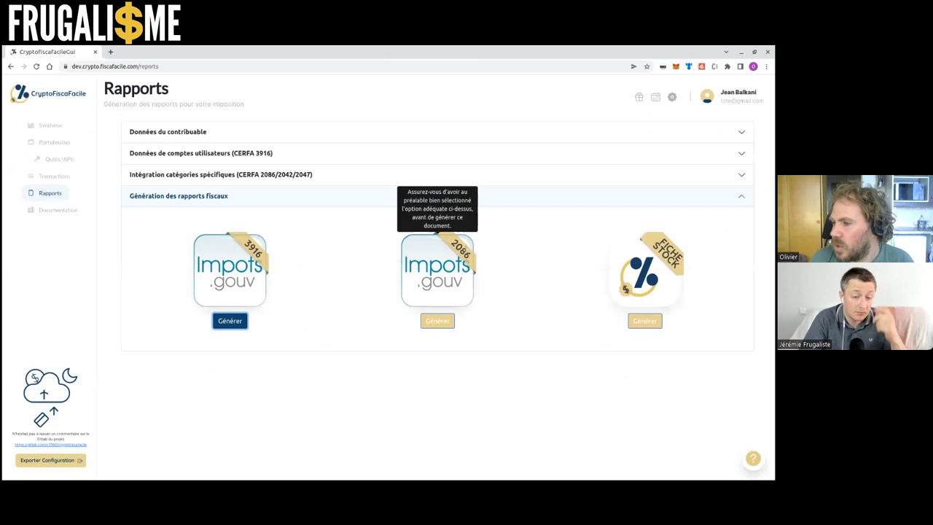
pyautogui.click(437, 321)
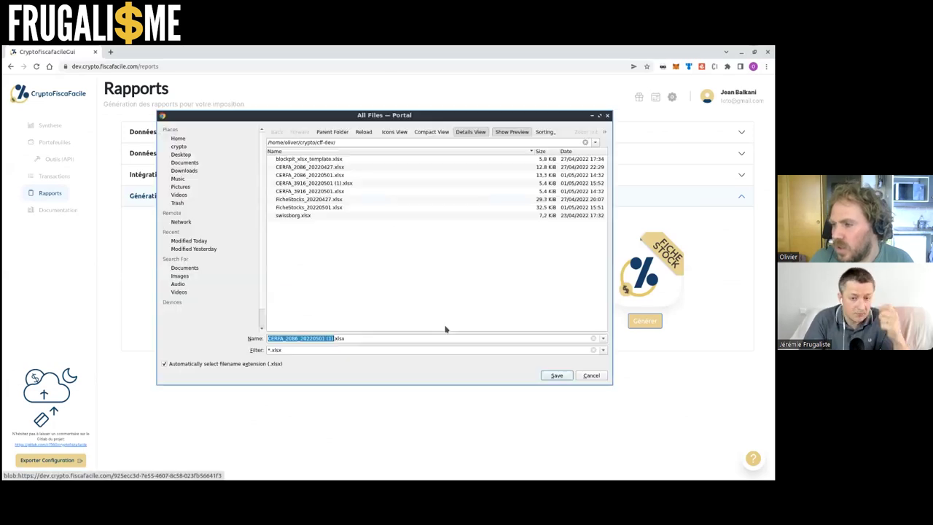
pyautogui.click(552, 376)
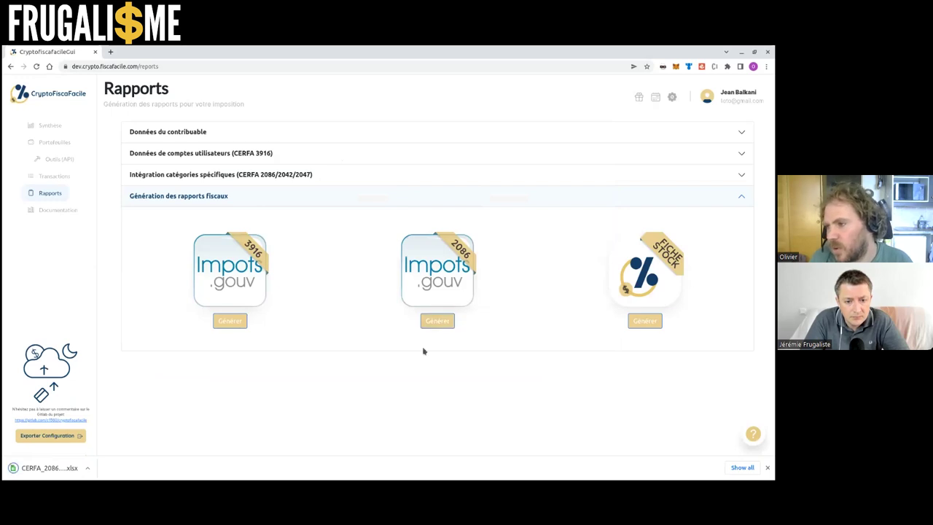
pyautogui.click(69, 467)
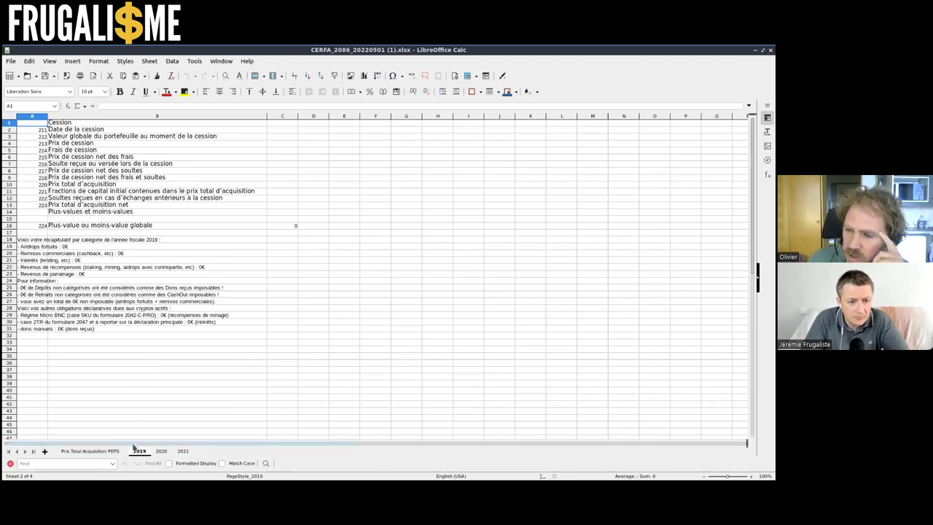
# View the Prix Total Acquisition PEPS, 2020 and 2021 sheets of the CERFA 2086 report
pyautogui.click(107, 452)
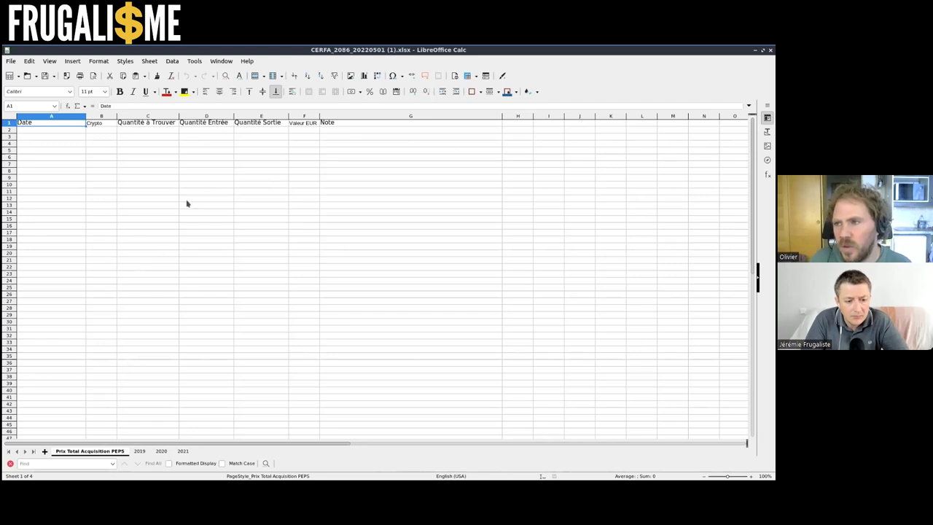
pyautogui.click(161, 451)
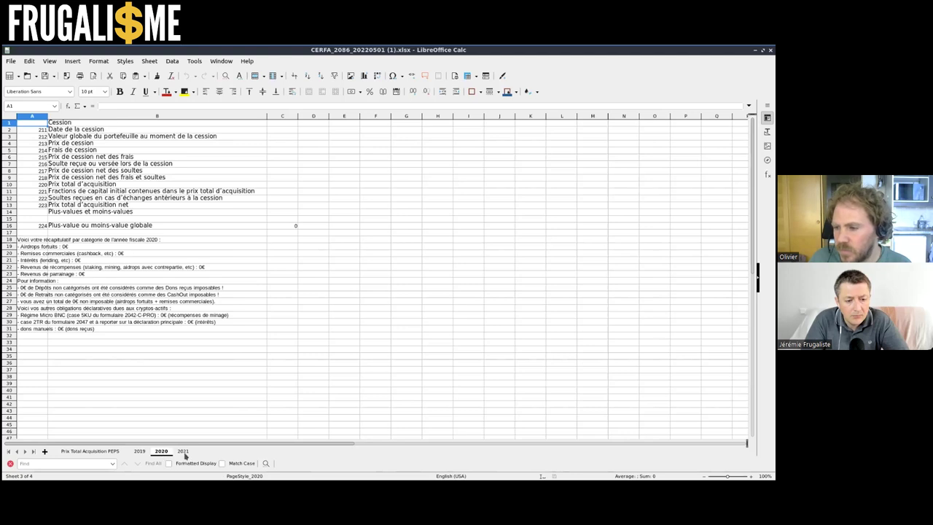
pyautogui.click(183, 451)
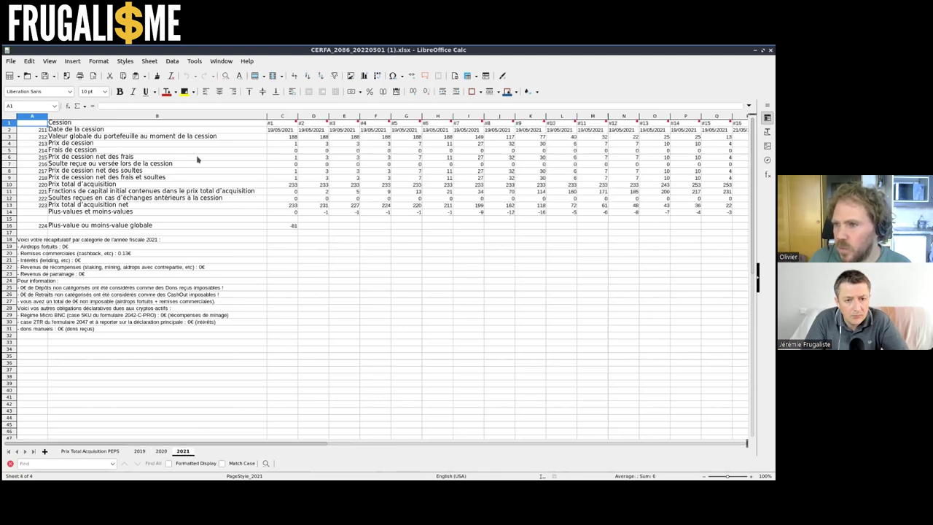
pyautogui.click(228, 123)
pyautogui.press('Right')
pyautogui.press('Right')
pyautogui.press('Right')
pyautogui.press('Right')
pyautogui.press('Right')
pyautogui.press('Right')
pyautogui.press('Right')
pyautogui.press('Right')
pyautogui.press('Right')
pyautogui.press('Right')
pyautogui.press('Right')
pyautogui.press('Right')
pyautogui.press('Right')
pyautogui.press('Right')
pyautogui.press('Right')
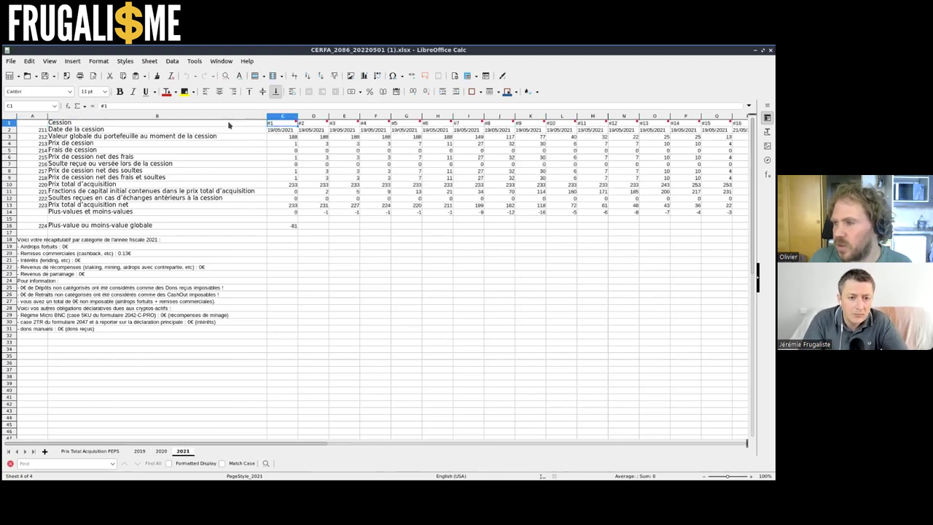
pyautogui.press('Right')
pyautogui.press('Left')
pyautogui.press('Left')
pyautogui.press('Left')
pyautogui.press('Left')
pyautogui.press('Left')
pyautogui.press('Left')
pyautogui.press('Left')
pyautogui.press('Left')
pyautogui.press('Left')
pyautogui.press('Left')
pyautogui.press('Left')
pyautogui.press('Left')
pyautogui.press('Left')
pyautogui.press('Left')
pyautogui.press('Left')
pyautogui.press('Left')
pyautogui.press('Left')
pyautogui.press('Down')
pyautogui.press('Down')
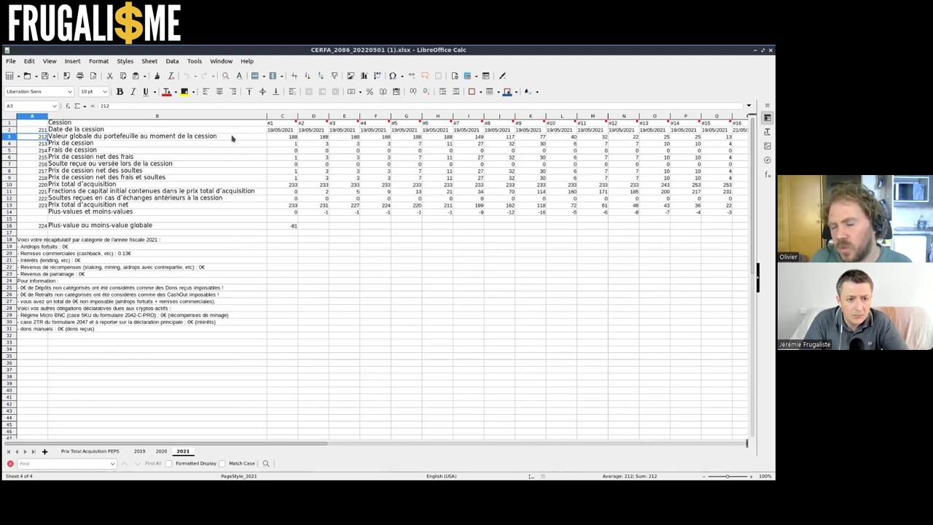
pyautogui.press('Down')
pyautogui.press('Down')
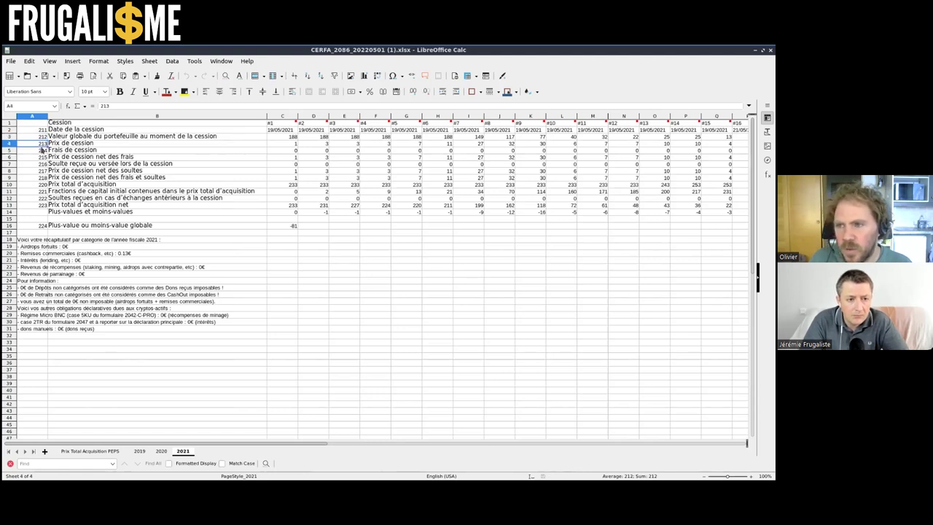
pyautogui.click(78, 137)
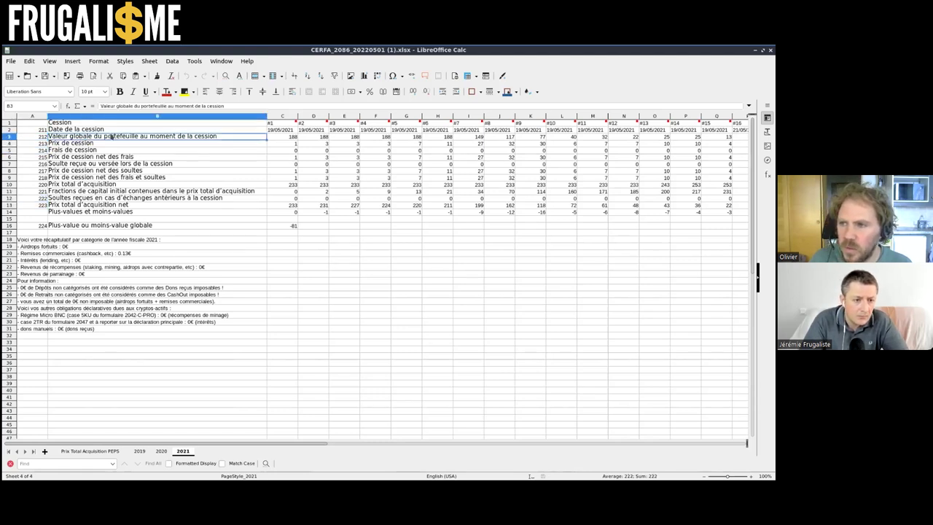
pyautogui.press('Right')
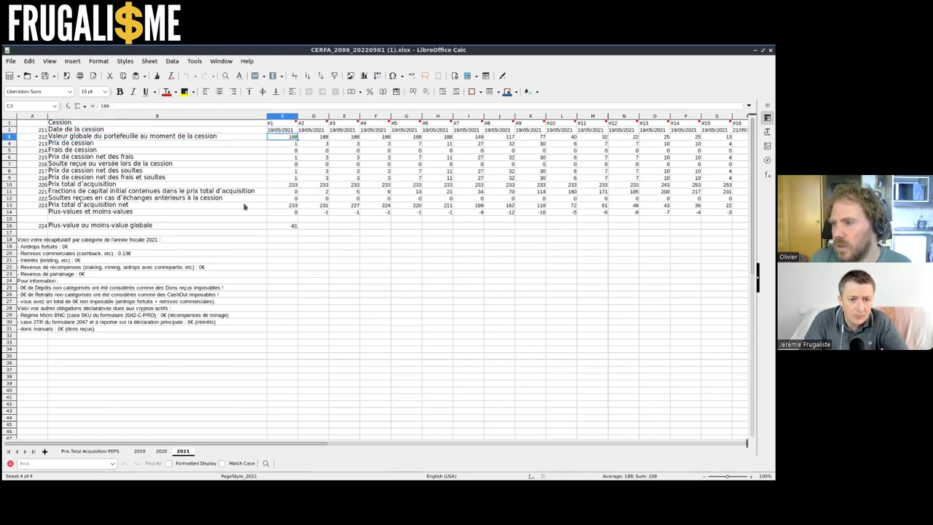
pyautogui.click(282, 226)
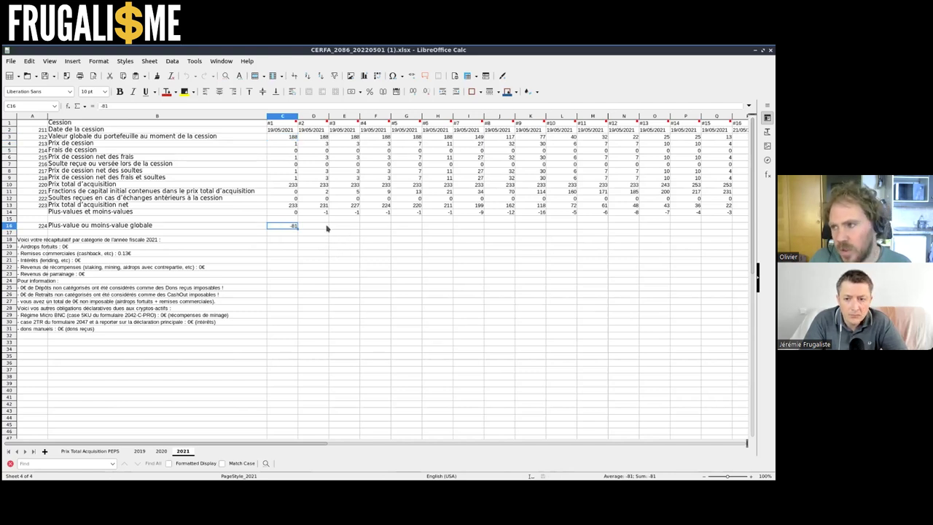
pyautogui.click(284, 125)
pyautogui.press('Right')
pyautogui.press('Right')
pyautogui.press('Right')
pyautogui.press('Right')
pyautogui.press('Right')
pyautogui.press('Right')
pyautogui.press('Right')
pyautogui.press('Right')
pyautogui.press('Right')
pyautogui.press('Right')
pyautogui.press('Right')
pyautogui.press('Right')
pyautogui.press('Right')
pyautogui.press('Right')
pyautogui.press('Right')
pyautogui.press('Right')
pyautogui.press('Right')
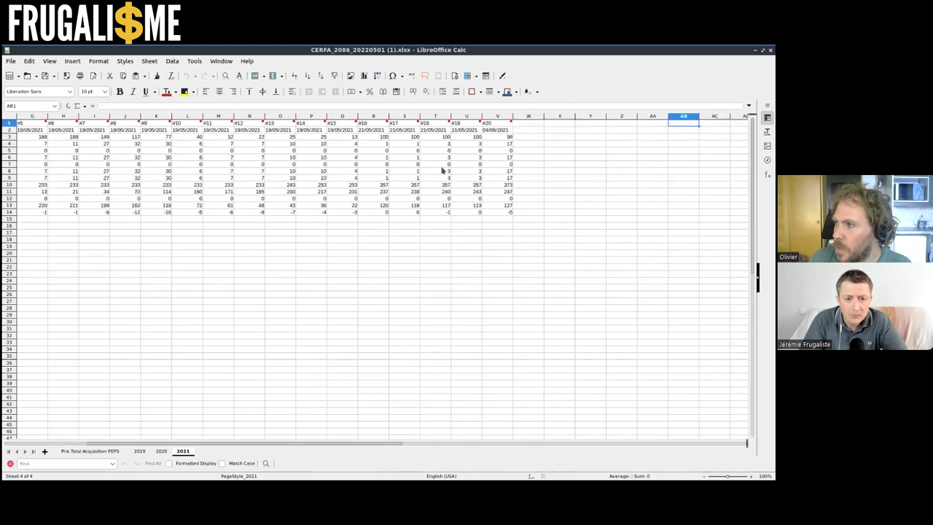
pyautogui.press('Left')
pyautogui.press('Left')
pyautogui.press('Left')
pyautogui.press('Left')
pyautogui.press('Left')
pyautogui.press('Left')
pyautogui.press('Left')
pyautogui.press('Left')
pyautogui.press('Left')
pyautogui.press('Left')
pyautogui.press('Left')
pyautogui.press('Left')
pyautogui.press('Left')
pyautogui.press('Left')
pyautogui.press('Left')
pyautogui.press('Left')
pyautogui.press('Left')
pyautogui.press('Left')
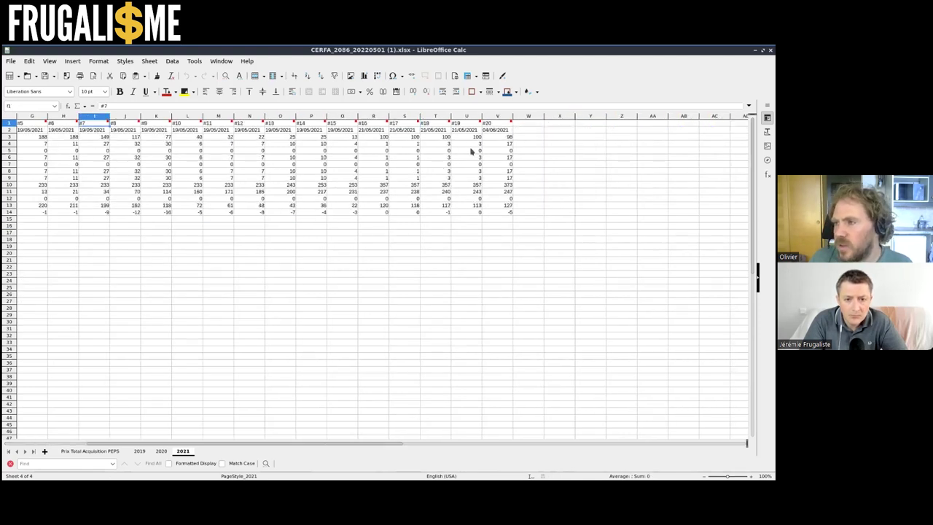
pyautogui.press('Right')
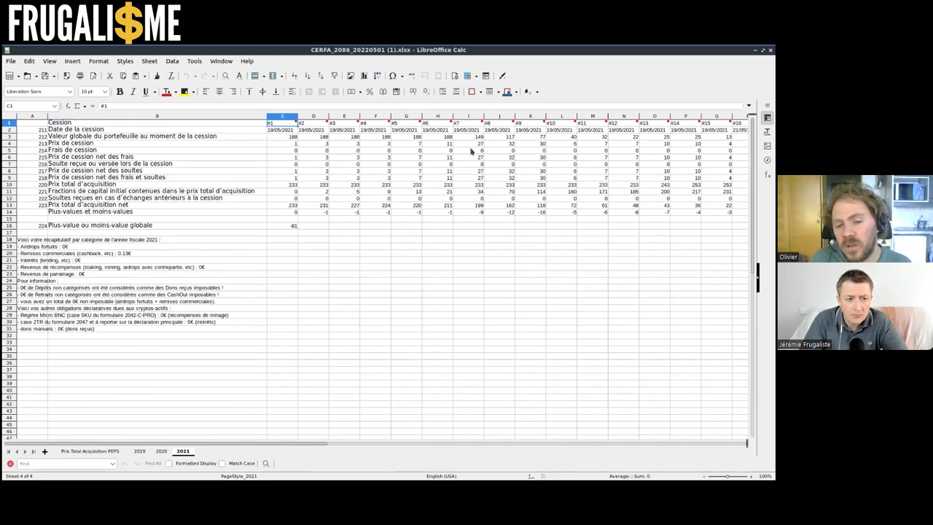
pyautogui.click(295, 226)
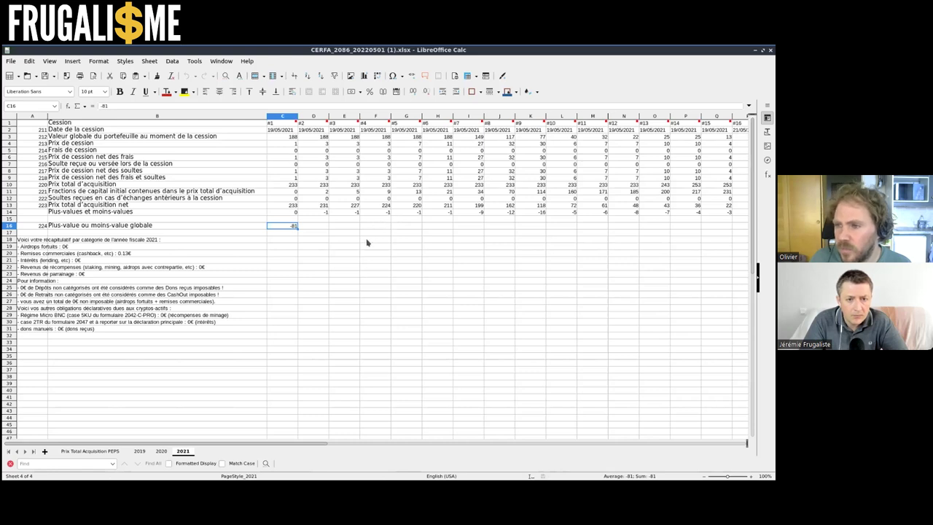
pyautogui.click(248, 238)
pyautogui.click(199, 247)
pyautogui.press('Left')
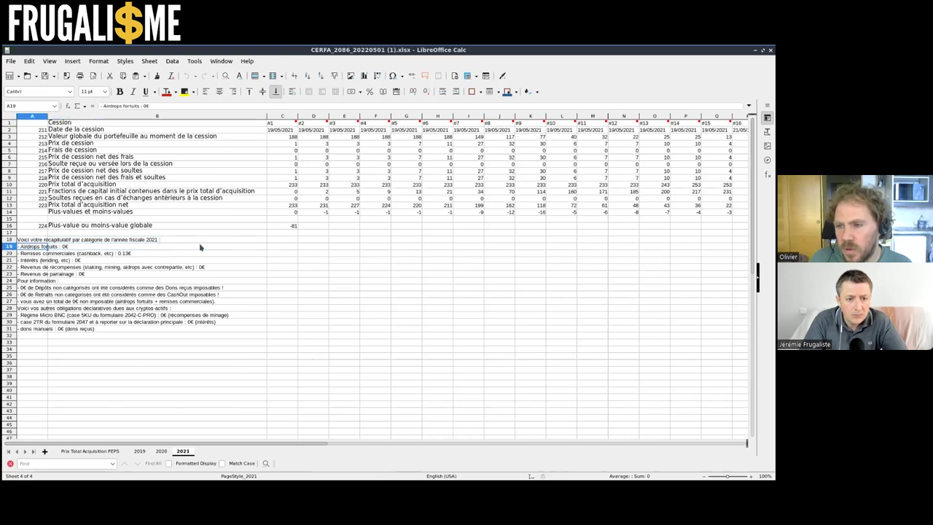
pyautogui.press('Down')
pyautogui.press('Down')
pyautogui.press('Down')
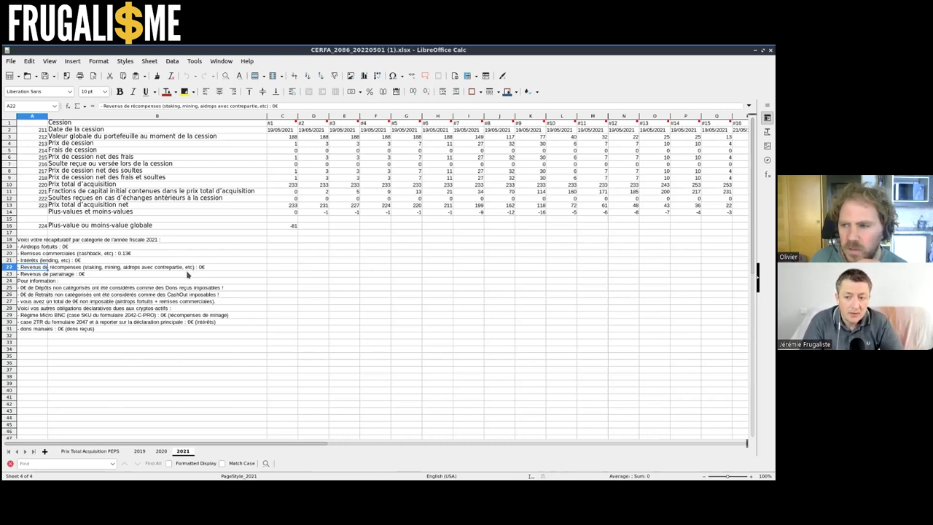
pyautogui.click(53, 254)
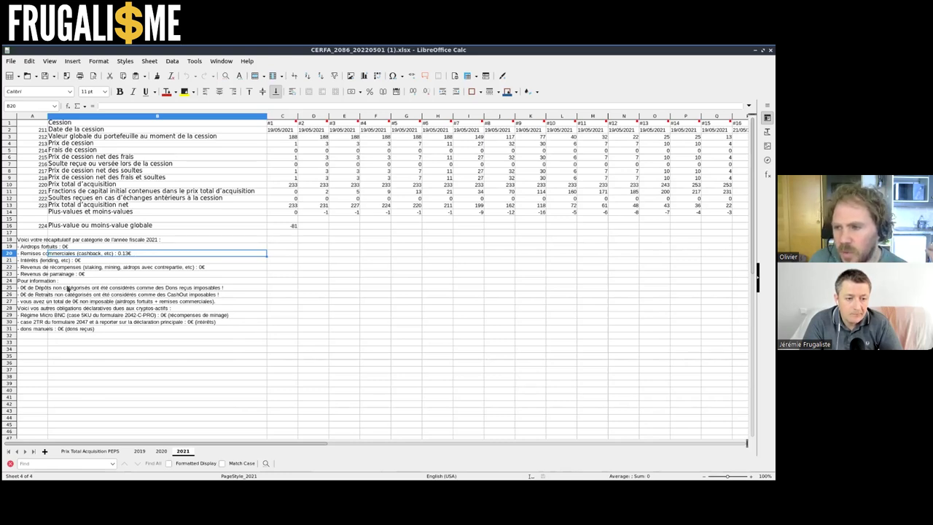
pyautogui.click(91, 268)
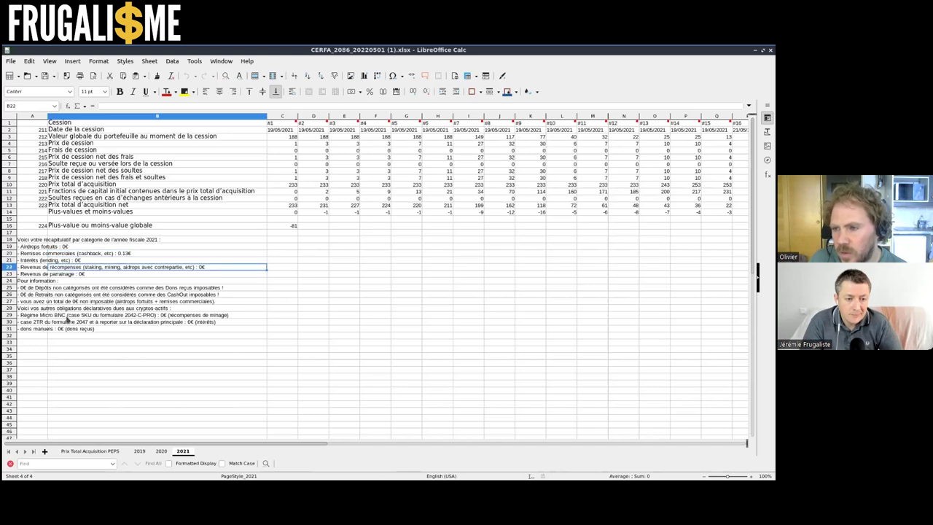
pyautogui.click(48, 319)
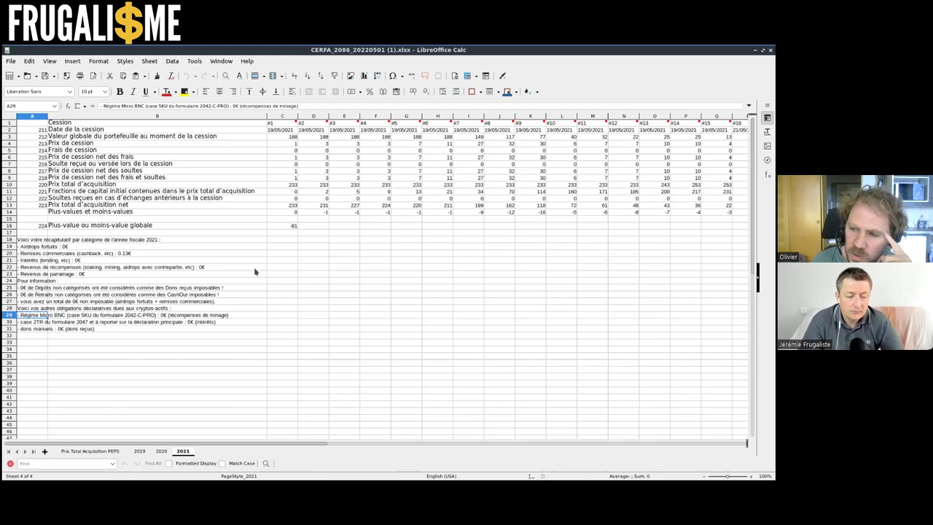
pyautogui.press('Down')
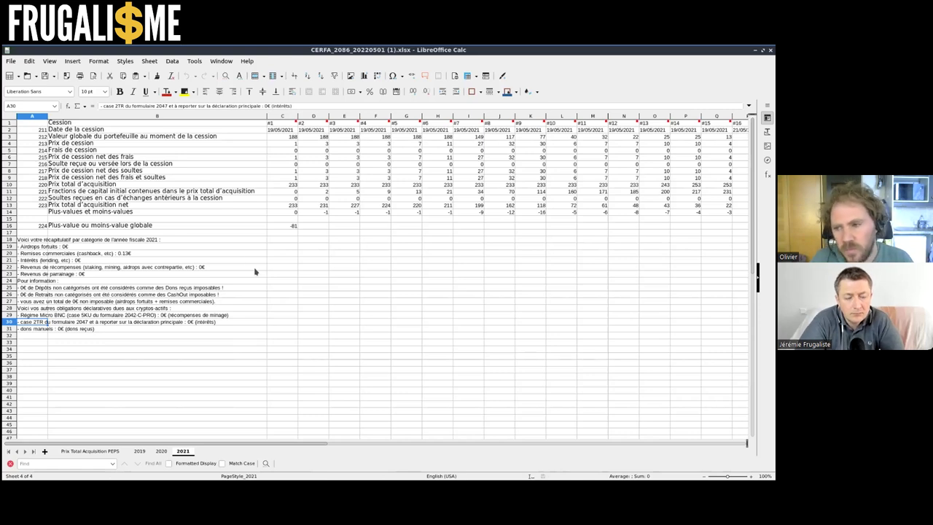
pyautogui.press('Down')
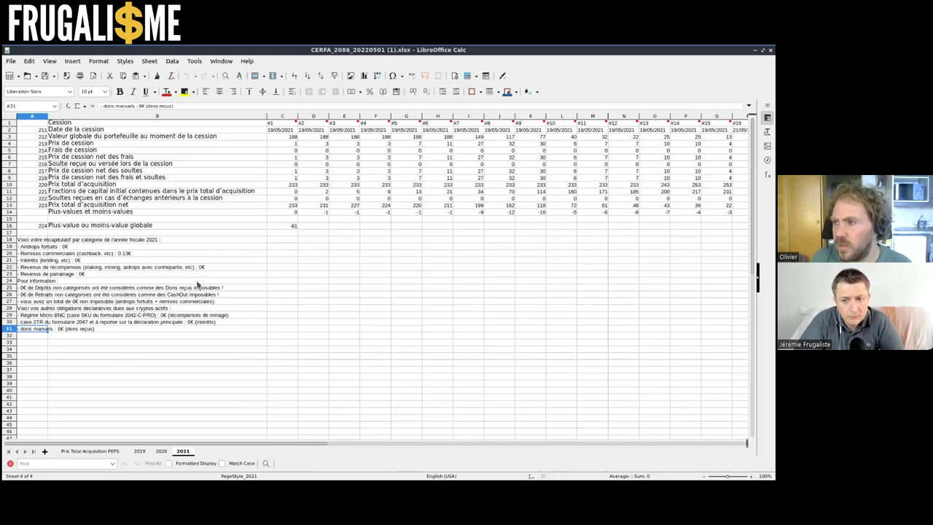
pyautogui.click(274, 132)
pyautogui.press('Down')
pyautogui.press('Right')
pyautogui.press('Right')
pyautogui.press('Right')
pyautogui.press('Right')
pyautogui.press('Right')
pyautogui.press('Right')
pyautogui.press('Right')
pyautogui.press('Right')
pyautogui.press('Right')
pyautogui.press('Right')
pyautogui.press('Right')
pyautogui.press('Right')
pyautogui.press('Right')
pyautogui.press('Right')
pyautogui.press('Right')
pyautogui.press('Right')
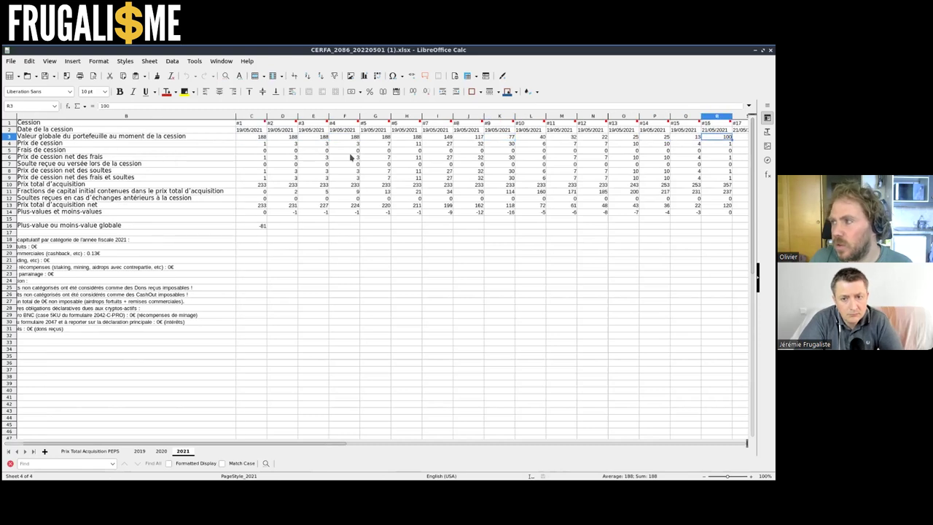
# Review the report's disposal columns, from line 211 across to disposal #19
pyautogui.press('Left')
pyautogui.press('Left')
pyautogui.press('Left')
pyautogui.press('Left')
pyautogui.press('Left')
pyautogui.press('Left')
pyautogui.press('Left')
pyautogui.press('Left')
pyautogui.press('Left')
pyautogui.press('Left')
pyautogui.press('Left')
pyautogui.press('Left')
pyautogui.press('Left')
pyautogui.press('Left')
pyautogui.press('Left')
pyautogui.press('Left')
pyautogui.press('Left')
pyautogui.press('Left')
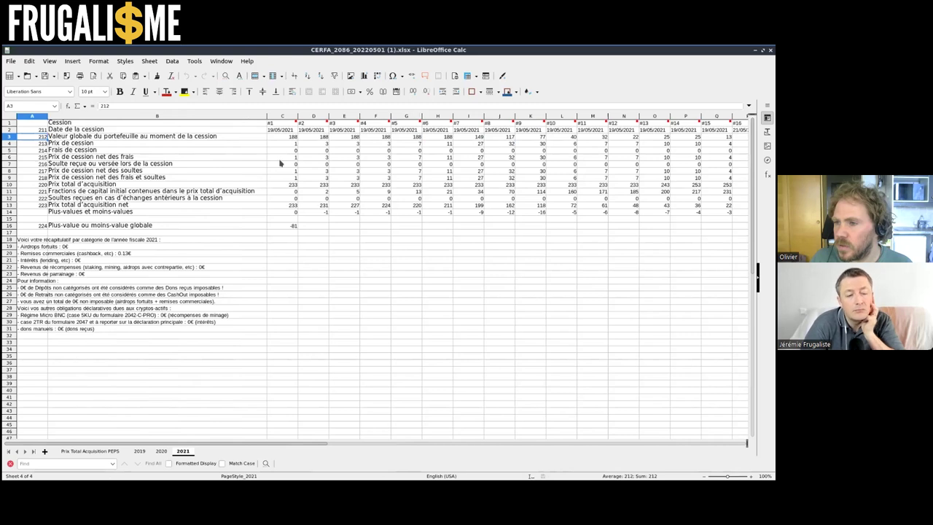
pyautogui.press('Up')
pyautogui.press('Up')
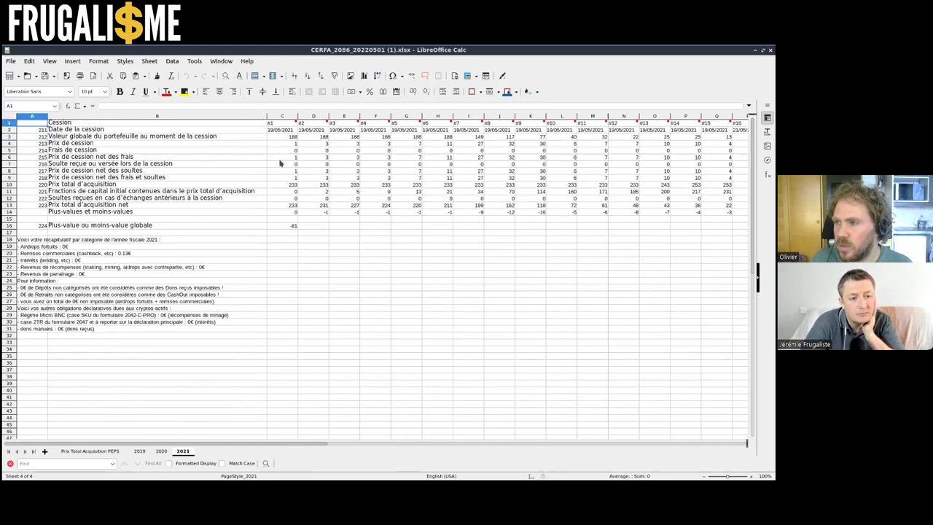
pyautogui.press('Down')
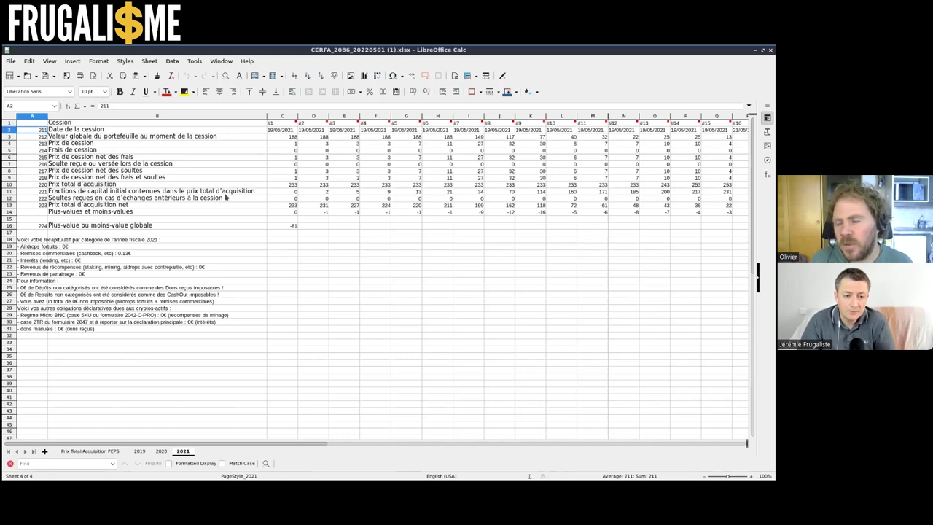
pyautogui.click(314, 129)
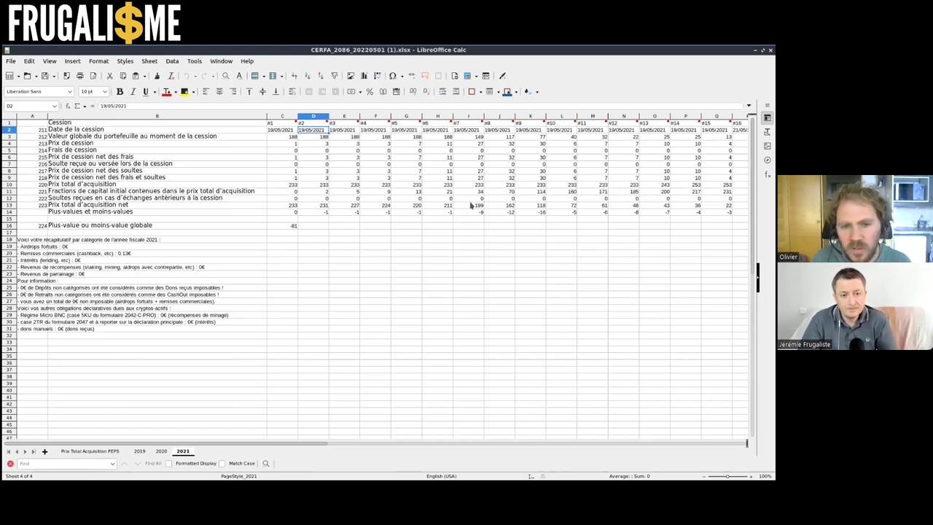
pyautogui.click(282, 123)
pyautogui.press('Right')
pyautogui.press('Right')
pyautogui.press('Right')
pyautogui.press('Right')
pyautogui.press('Right')
pyautogui.press('Right')
pyautogui.press('Right')
pyautogui.press('Right')
pyautogui.press('Right')
pyautogui.press('Right')
pyautogui.press('Right')
pyautogui.press('Right')
pyautogui.press('Right')
pyautogui.press('Right')
pyautogui.press('Right')
pyautogui.press('Right')
pyautogui.press('Right')
pyautogui.press('Right')
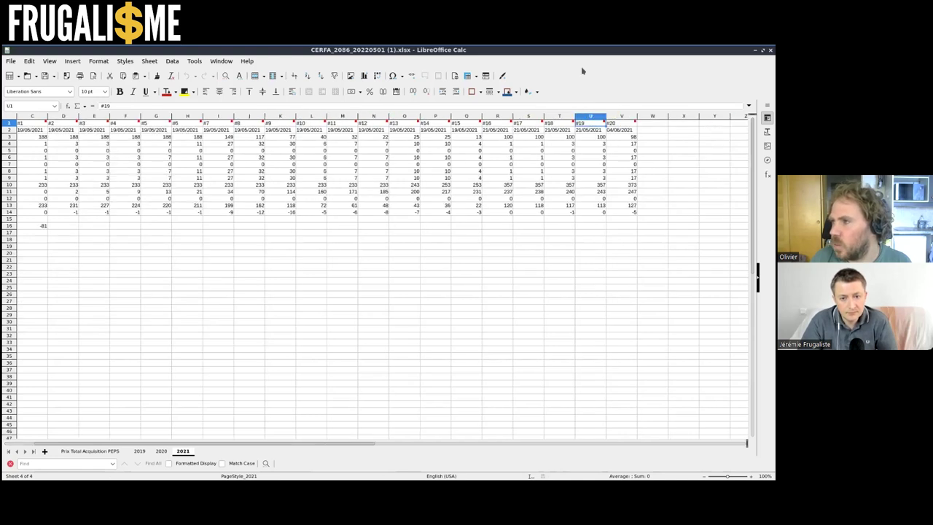
# Move the Calc window aside and filter CryptoFiscaFacile's transactions to CashOut
pyautogui.click(762, 50)
pyautogui.moveTo(193, 53); pyautogui.dragTo(193, 402)
pyautogui.click(59, 144)
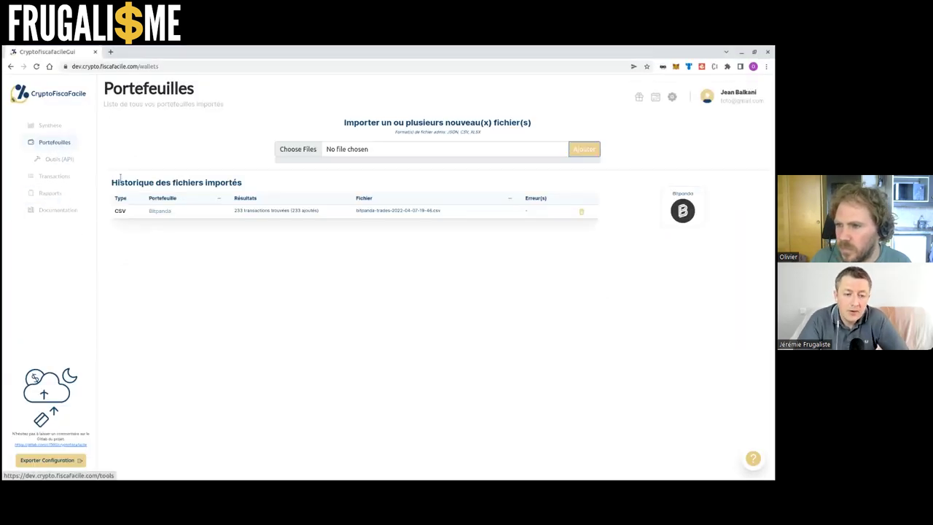
pyautogui.click(54, 176)
pyautogui.click(57, 229)
# Filter to the 48 CashOut transactions, check the BTTOLD disposal amounts, then go back to Portefeuilles
pyautogui.click(105, 101)
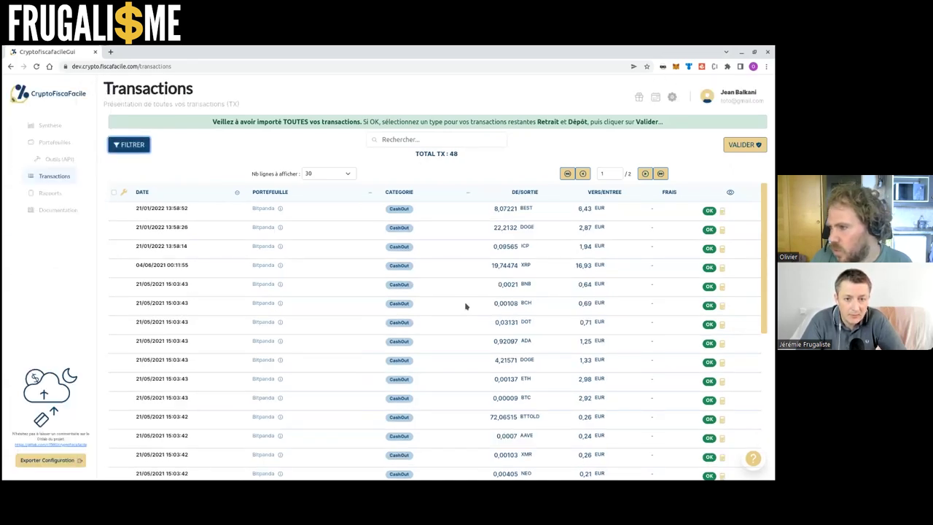
pyautogui.scroll(-2, 597, 338)
pyautogui.moveTo(605, 350); pyautogui.dragTo(569, 357)
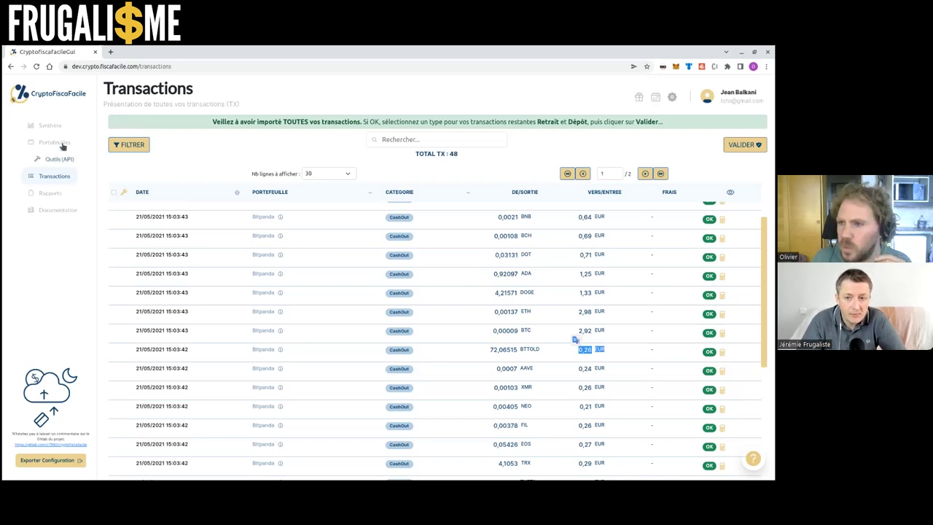
pyautogui.click(55, 142)
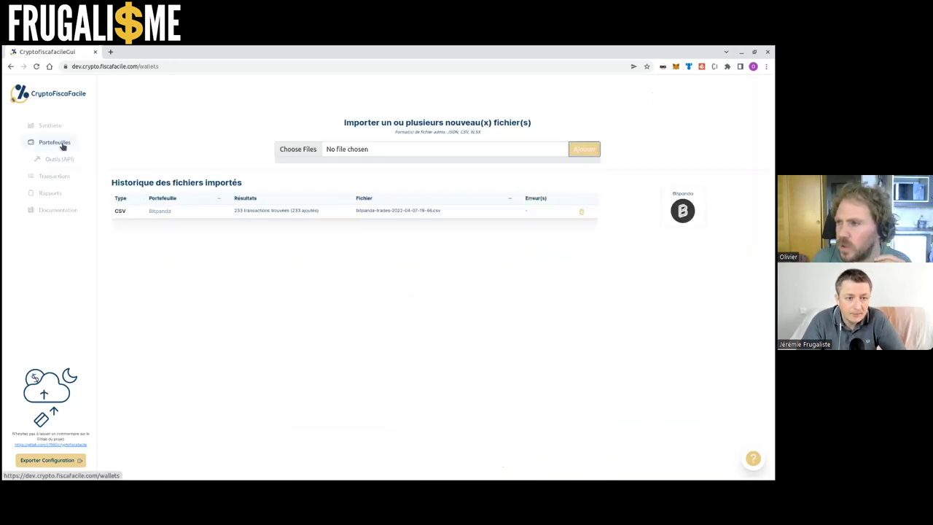
# Delete the Bitpanda import and browse to the user's home folder for a new file
pyautogui.click(581, 212)
pyautogui.click(308, 152)
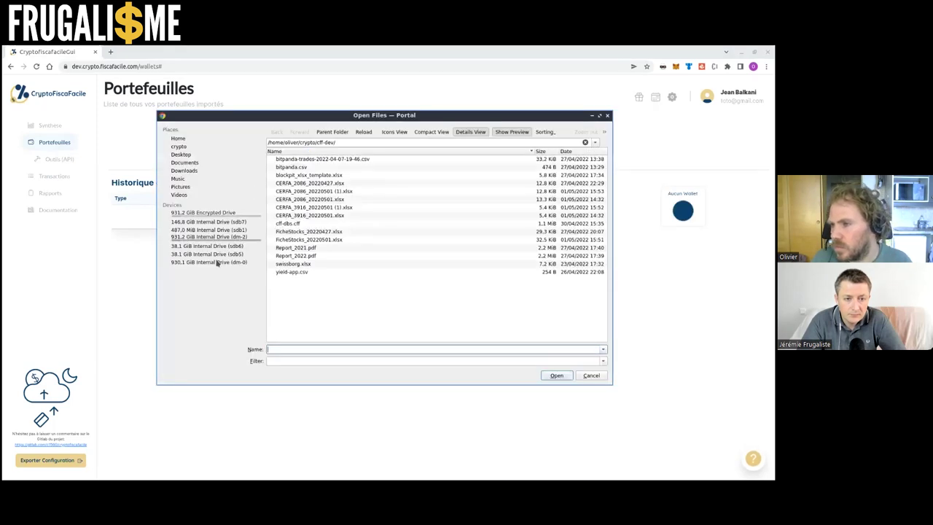
pyautogui.click(207, 261)
pyautogui.click(323, 176)
pyautogui.click(323, 184)
pyautogui.click(313, 246)
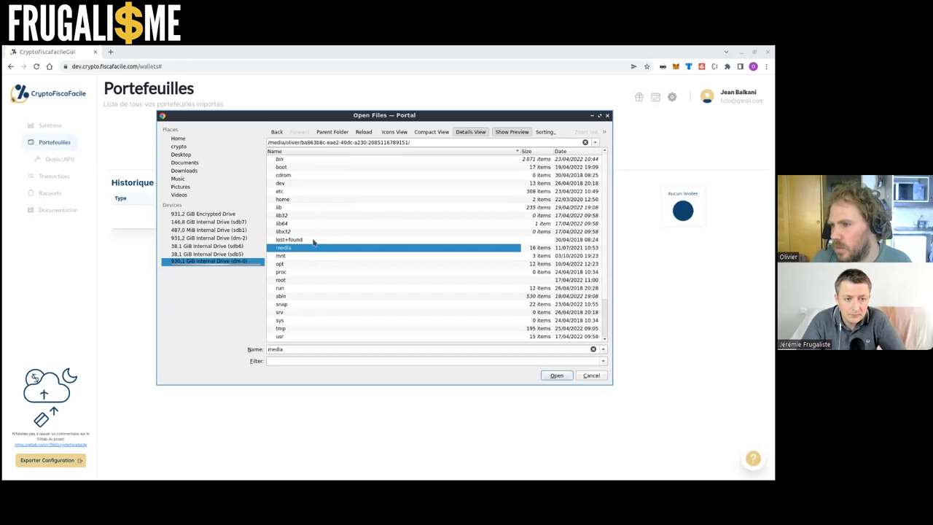
pyautogui.doubleClick(308, 200)
pyautogui.doubleClick(308, 167)
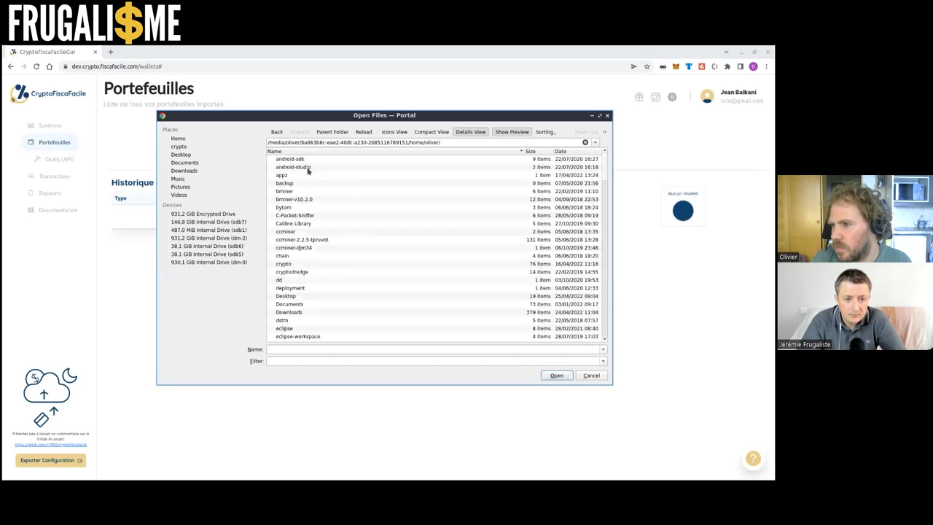
# Pick nexo-2021.csv from crypto/documents/k/nexo and import its 261 transactions as a Nexo wallet
pyautogui.click(313, 217)
pyautogui.press('Down')
pyautogui.press('Down')
pyautogui.press('Down')
pyautogui.press('Down')
pyautogui.press('Down')
pyautogui.press('Down')
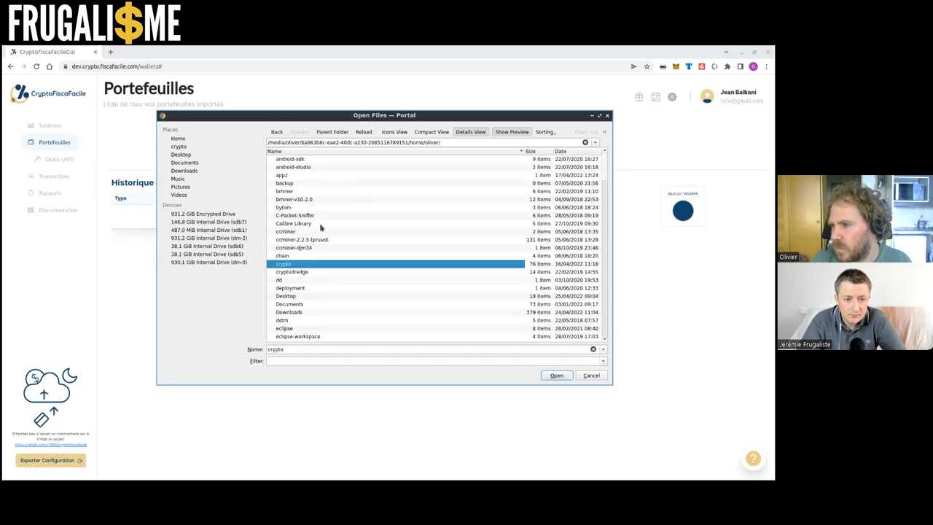
pyautogui.press('Return')
pyautogui.doubleClick(305, 216)
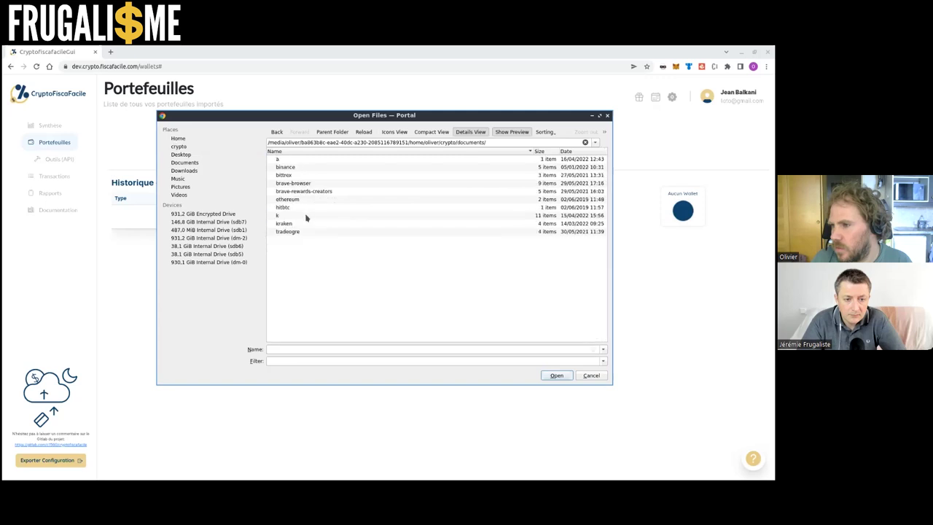
pyautogui.click(305, 216)
pyautogui.doubleClick(306, 217)
pyautogui.doubleClick(312, 209)
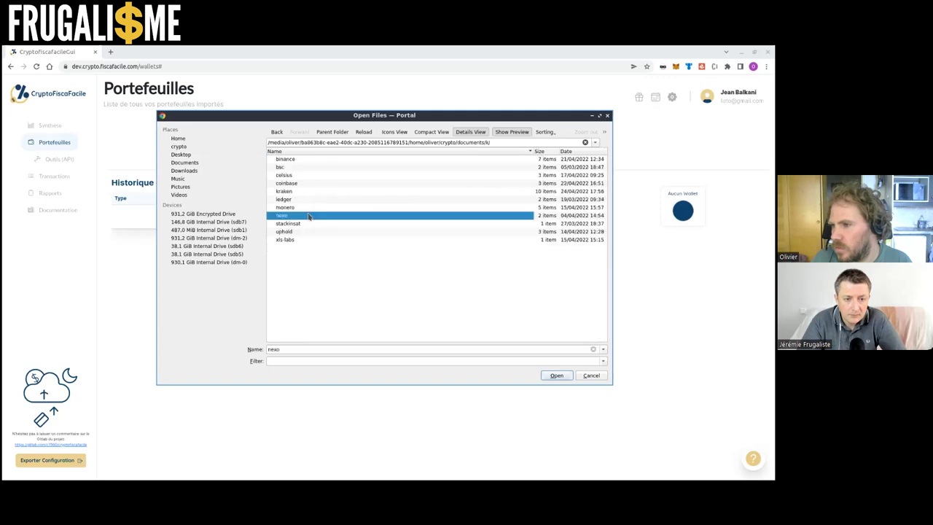
pyautogui.click(557, 376)
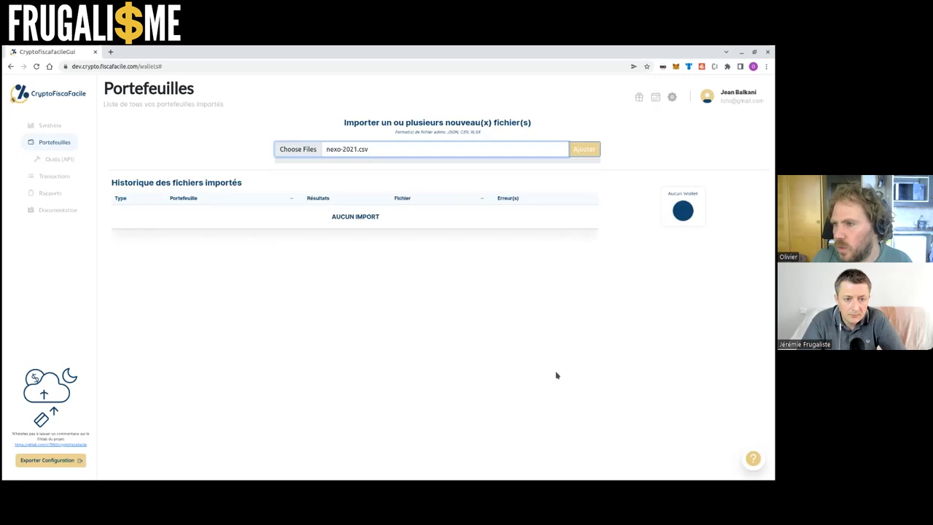
pyautogui.click(576, 154)
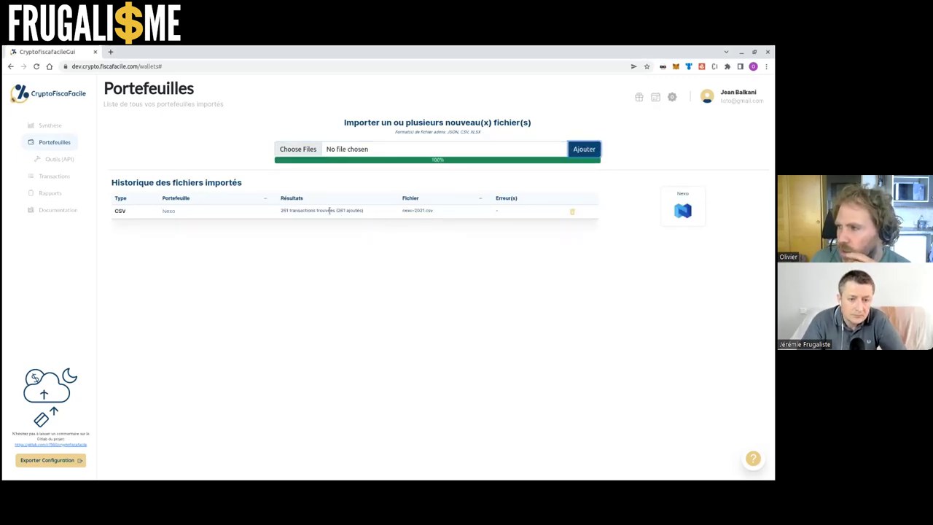
pyautogui.click(58, 176)
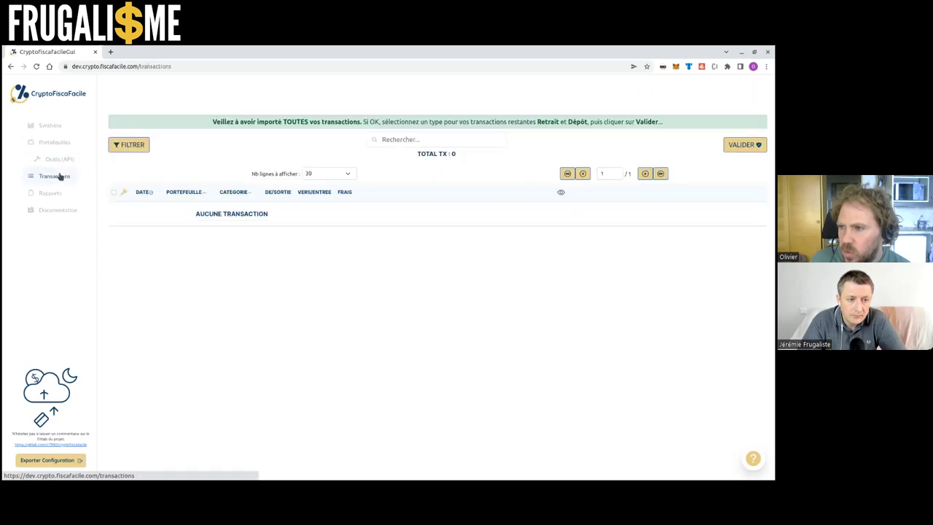
# Try the Nexo, Dépôt and ETH filters, reset each to Tout, and close the filter panel
pyautogui.click(132, 145)
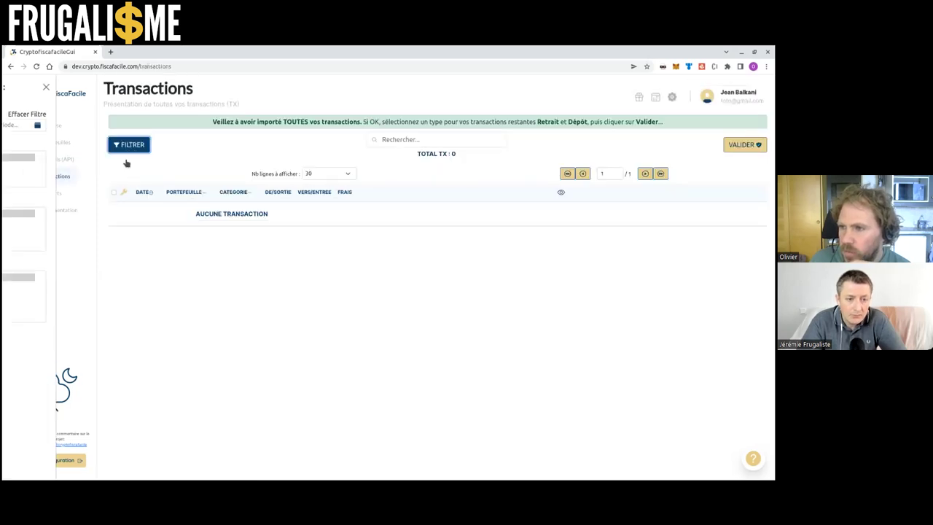
pyautogui.click(46, 167)
pyautogui.click(42, 158)
pyautogui.click(44, 220)
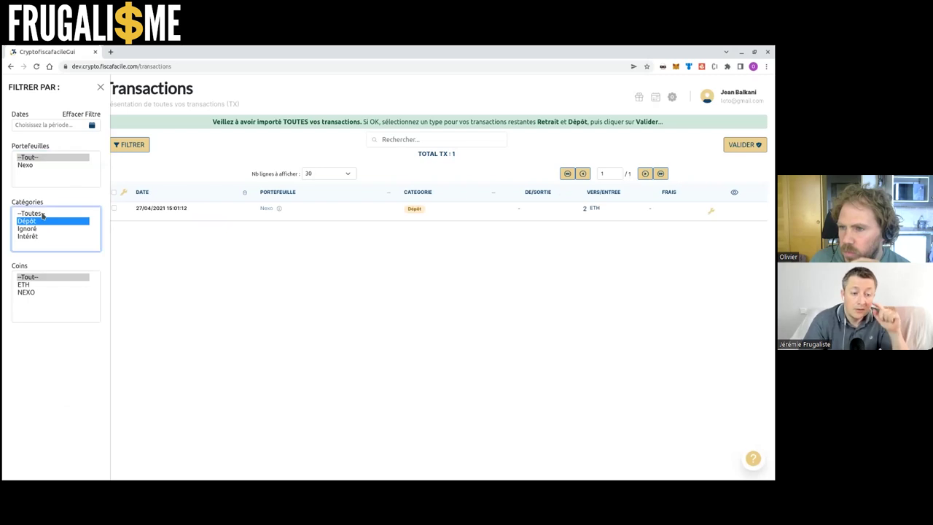
pyautogui.click(42, 214)
pyautogui.click(42, 284)
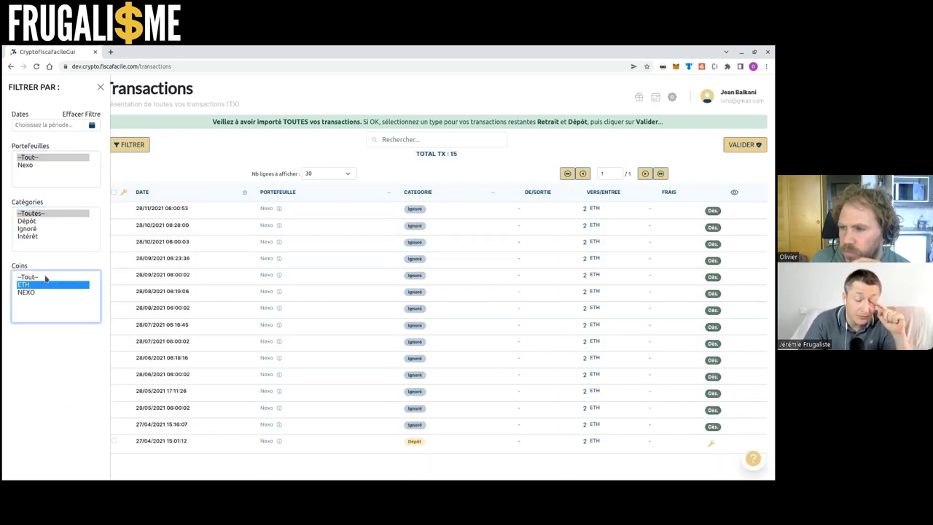
pyautogui.click(45, 278)
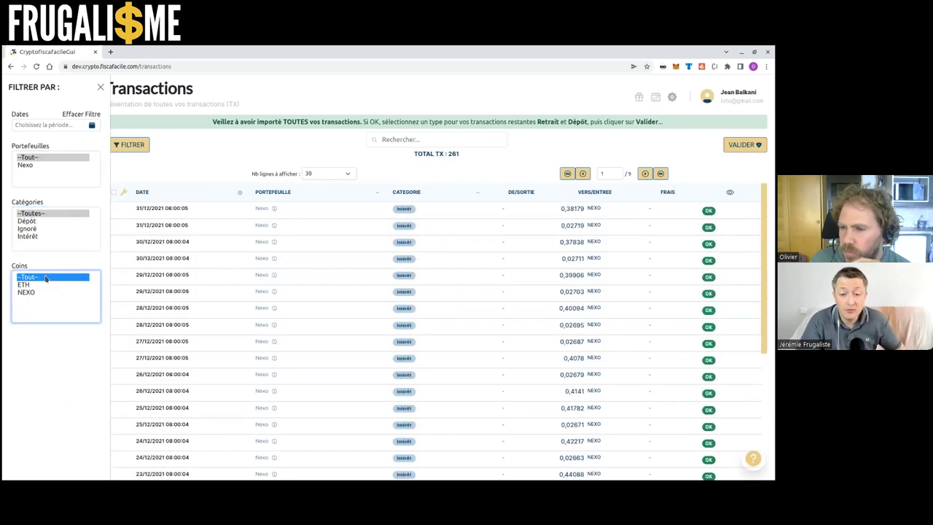
pyautogui.click(57, 159)
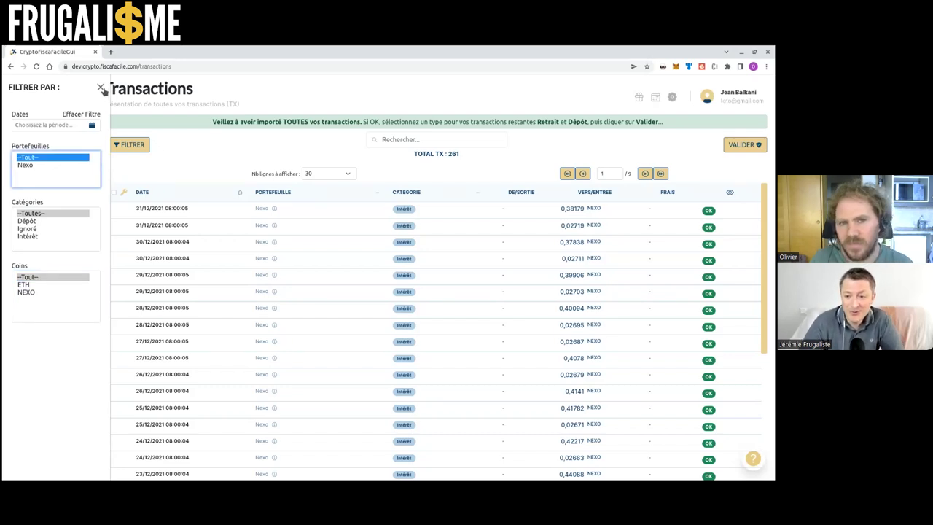
pyautogui.click(102, 87)
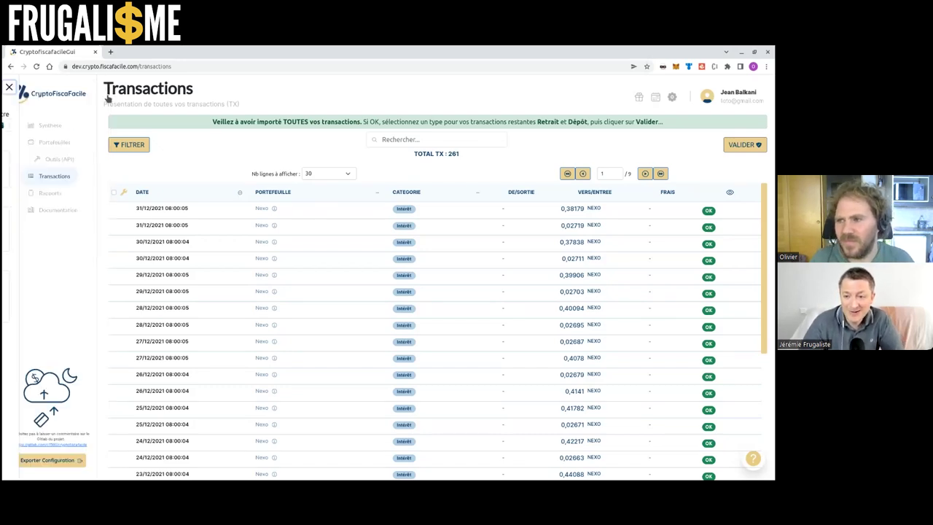
pyautogui.click(175, 199)
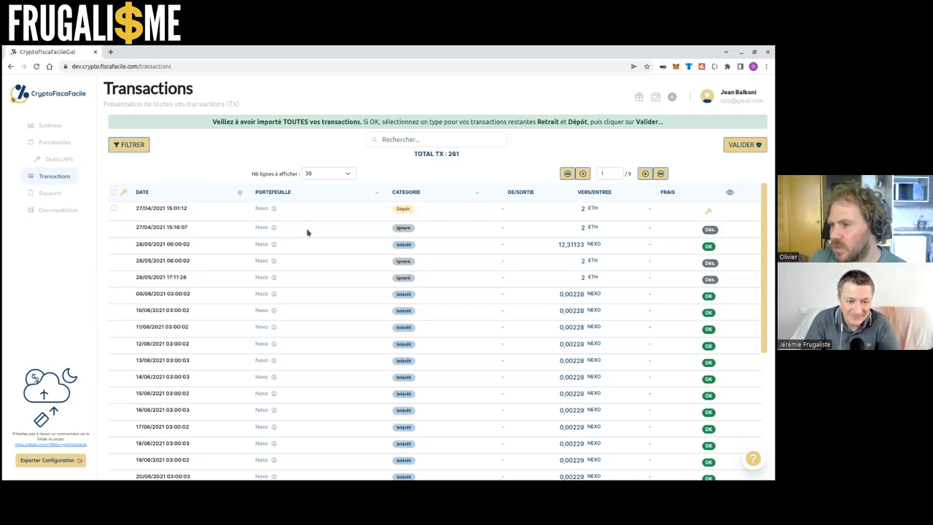
# Inspect the date-sorted Nexo rows, starting with the unclassified 27/04/2021 2 ETH Dépôt
pyautogui.moveTo(276, 230)
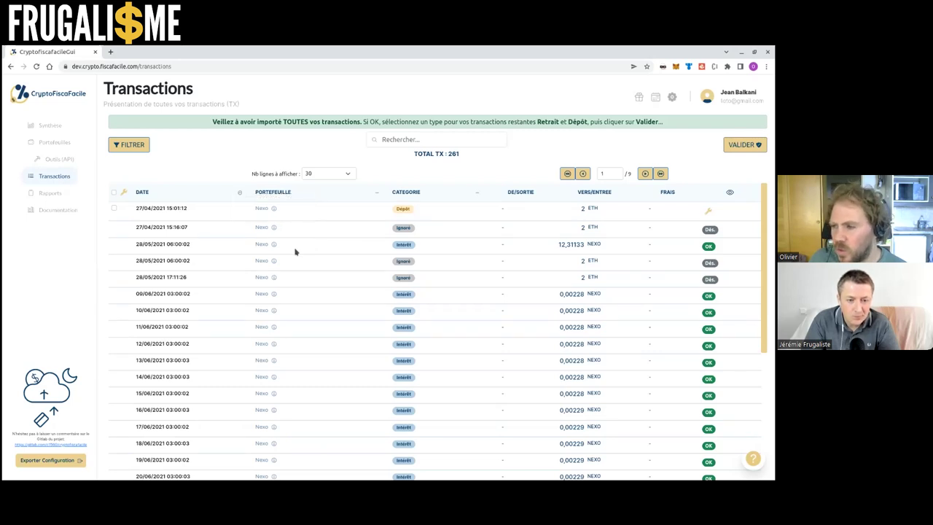
pyautogui.scroll(-3, 294, 251)
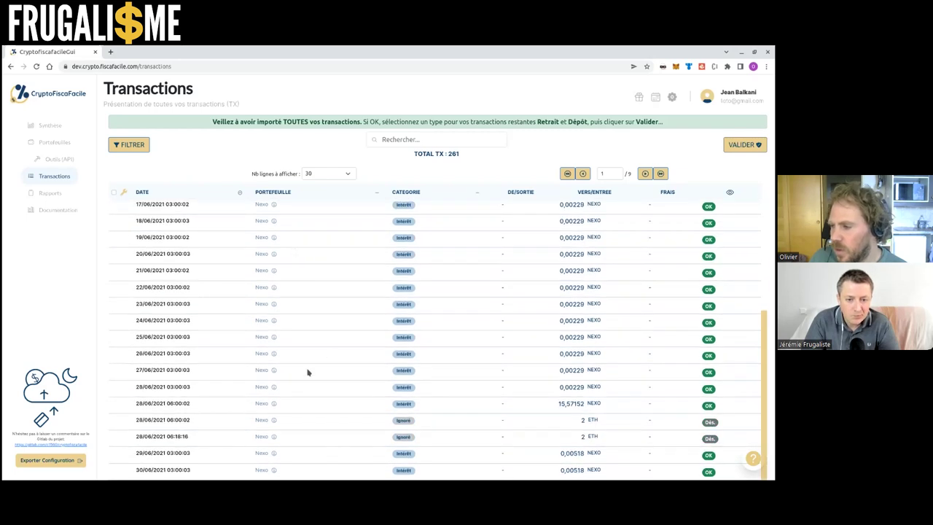
pyautogui.scroll(3, 270, 358)
pyautogui.moveTo(275, 312)
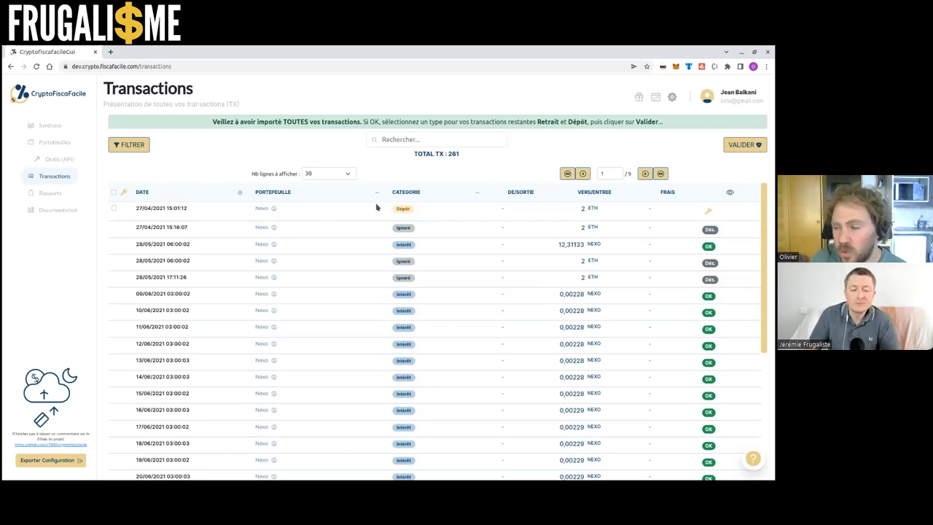
# Run the VALIDER check through all its steps and close the validation summary
pyautogui.click(727, 146)
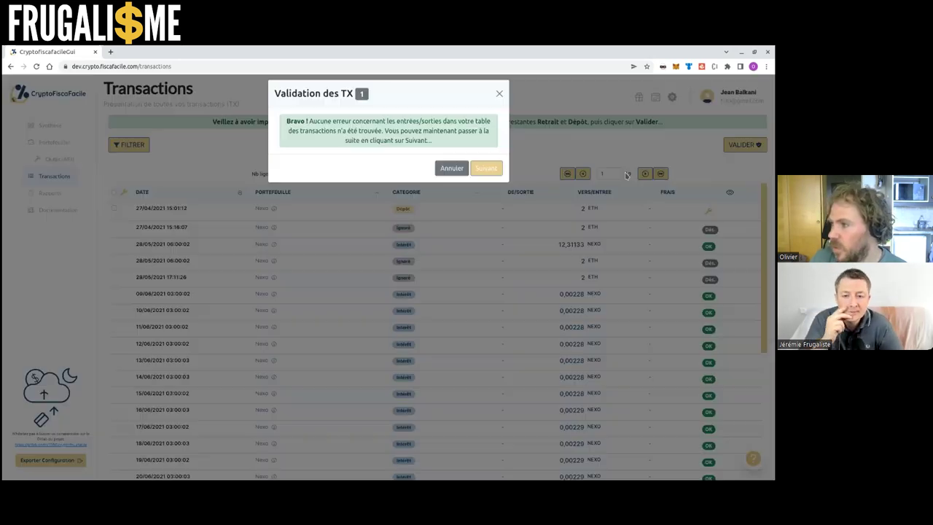
pyautogui.click(487, 173)
pyautogui.click(489, 173)
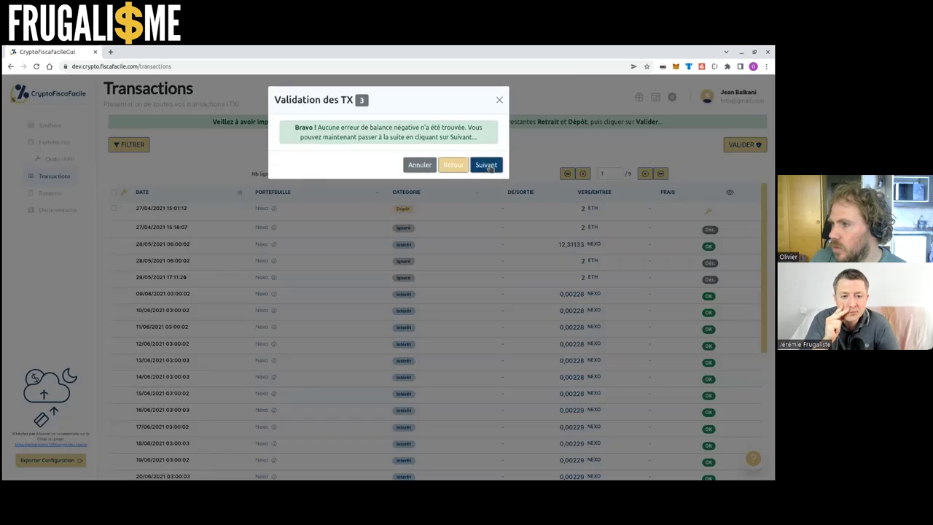
pyautogui.click(487, 164)
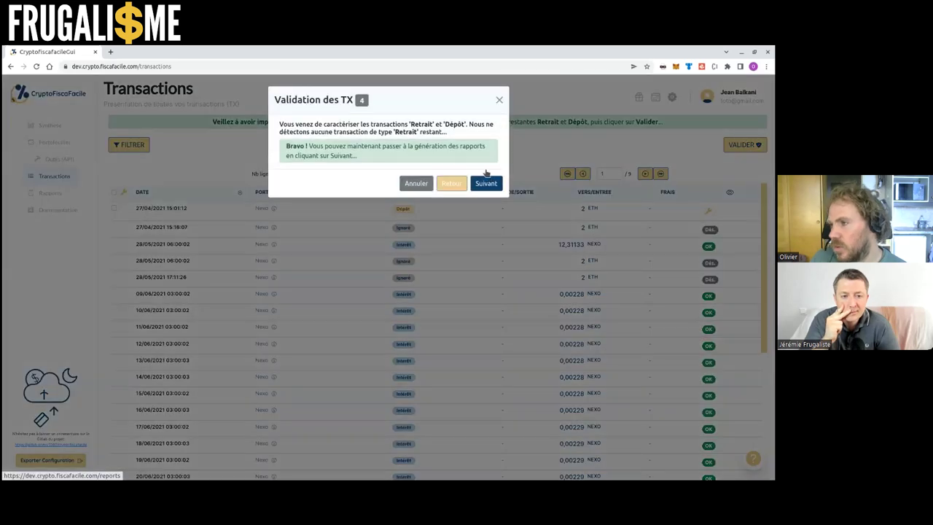
pyautogui.click(500, 100)
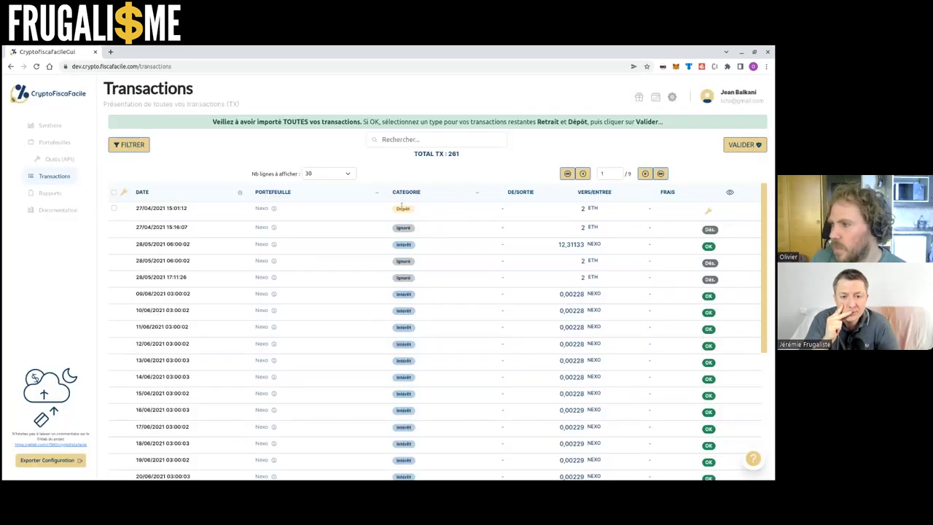
# Recategorize the 27/04/2021 2 ETH Dépôt as Cashin, valued at 4192,52 EUR
pyautogui.click(707, 210)
pyautogui.click(429, 198)
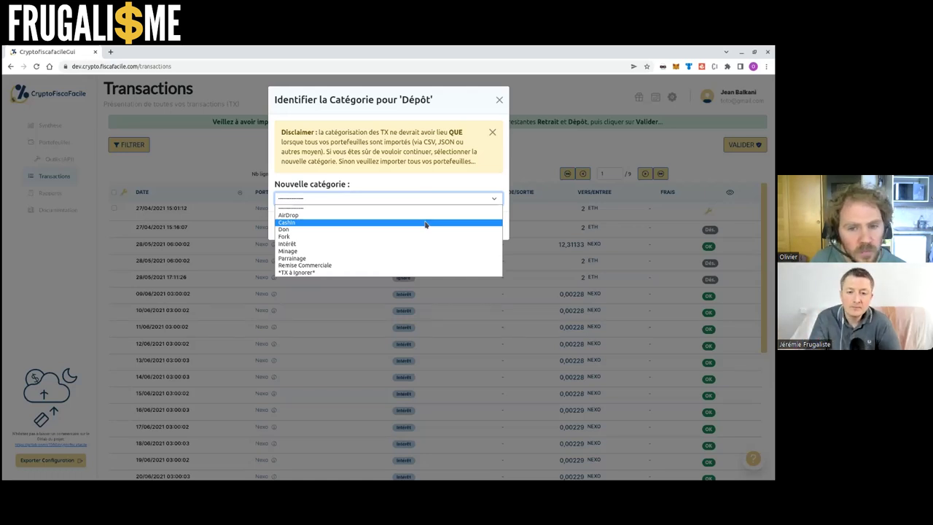
pyautogui.click(426, 223)
pyautogui.click(408, 202)
pyautogui.click(408, 201)
pyautogui.click(444, 226)
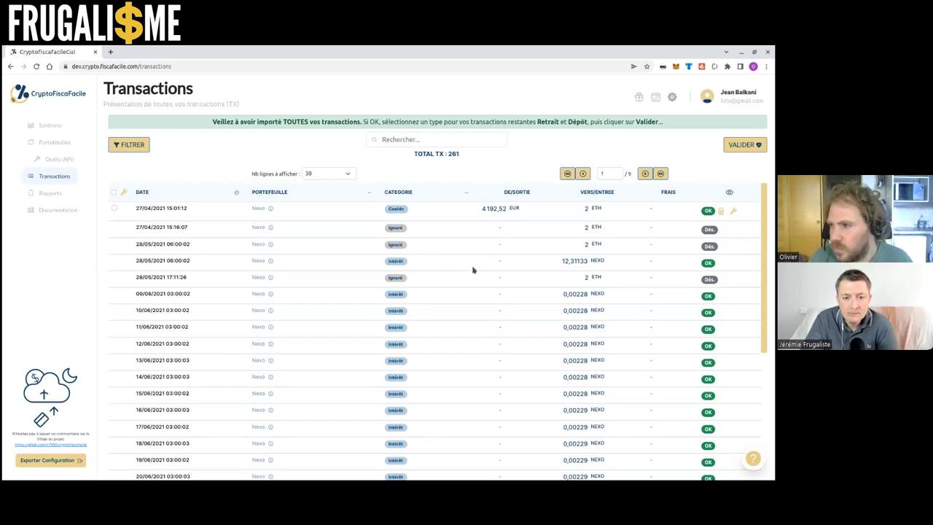
pyautogui.scroll(-2, 442, 260)
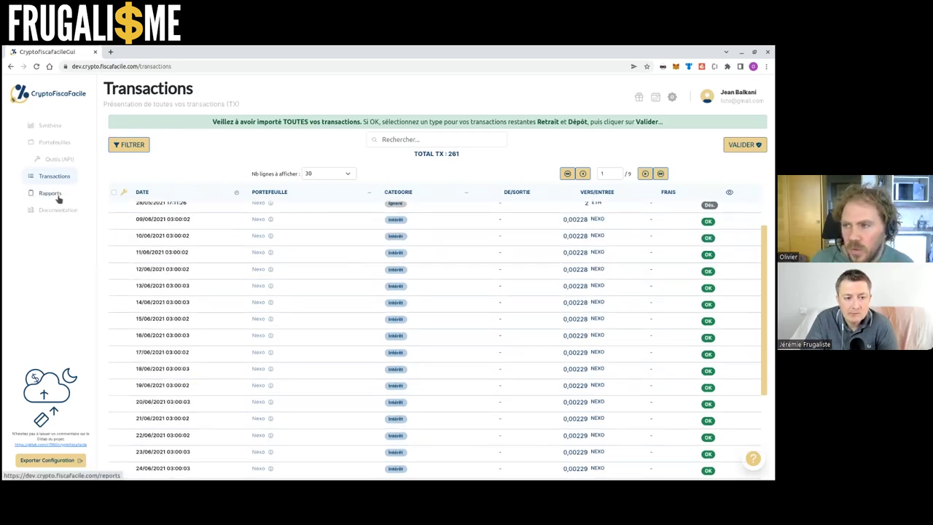
# On Rapports, set 2021 interest/referral/airdrop integration to 'avec leur valeur du jour en EUR' and save
pyautogui.click(52, 194)
pyautogui.click(258, 286)
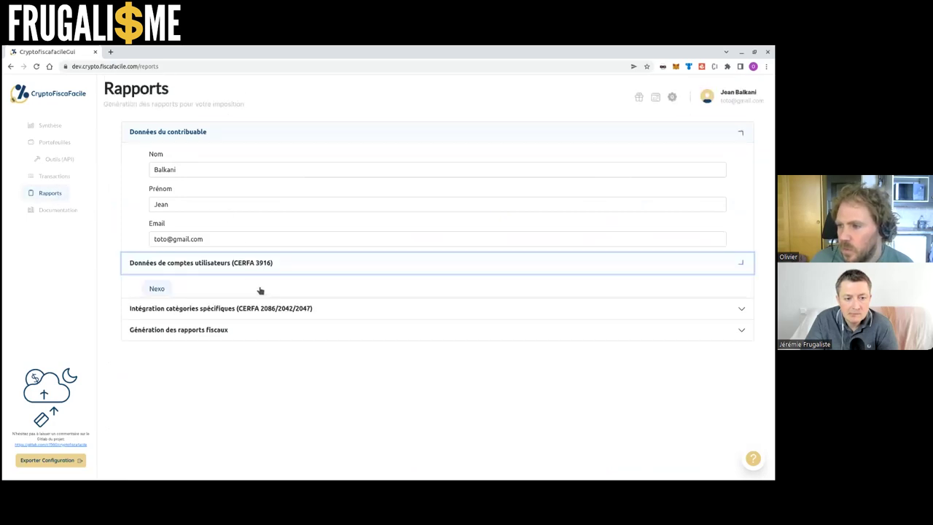
pyautogui.click(263, 336)
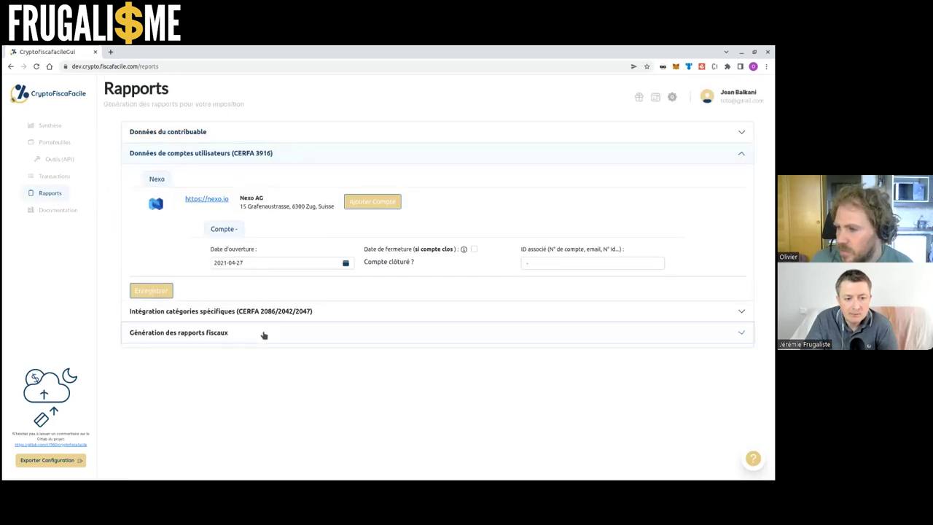
pyautogui.click(277, 176)
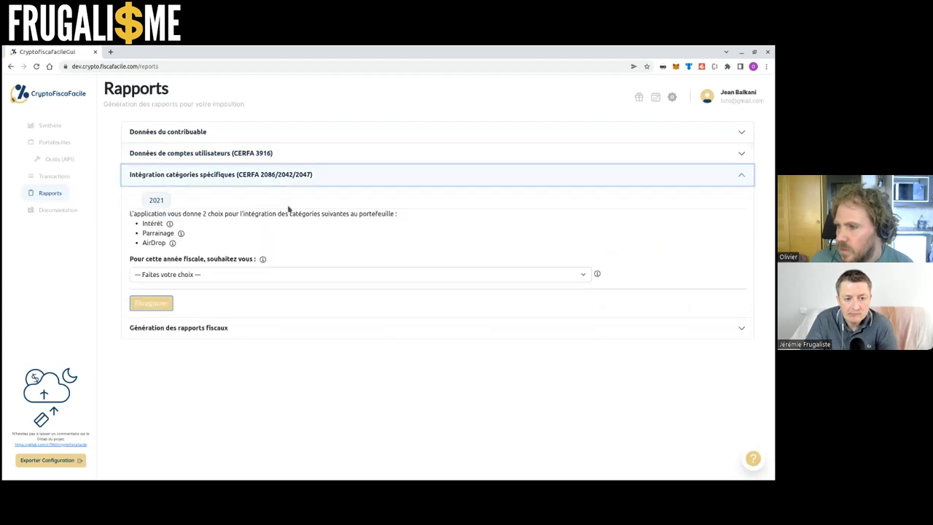
pyautogui.click(258, 274)
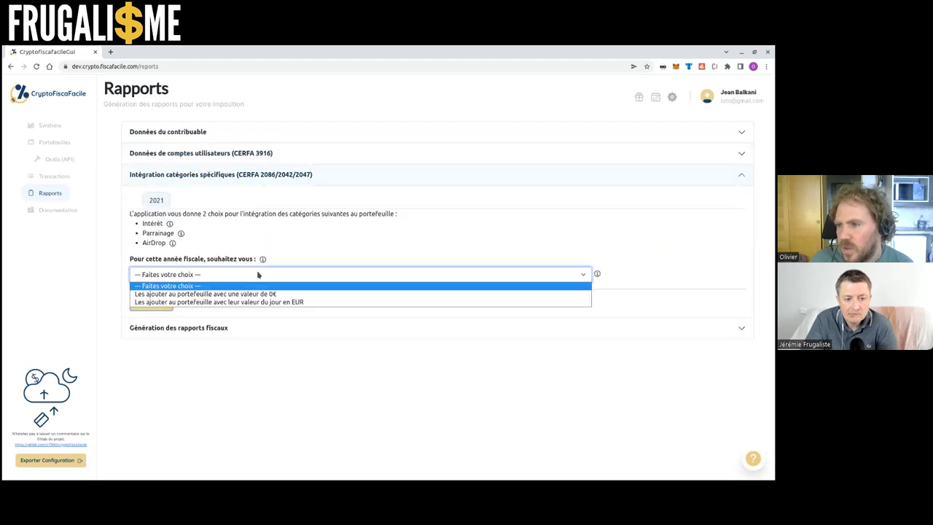
pyautogui.click(257, 274)
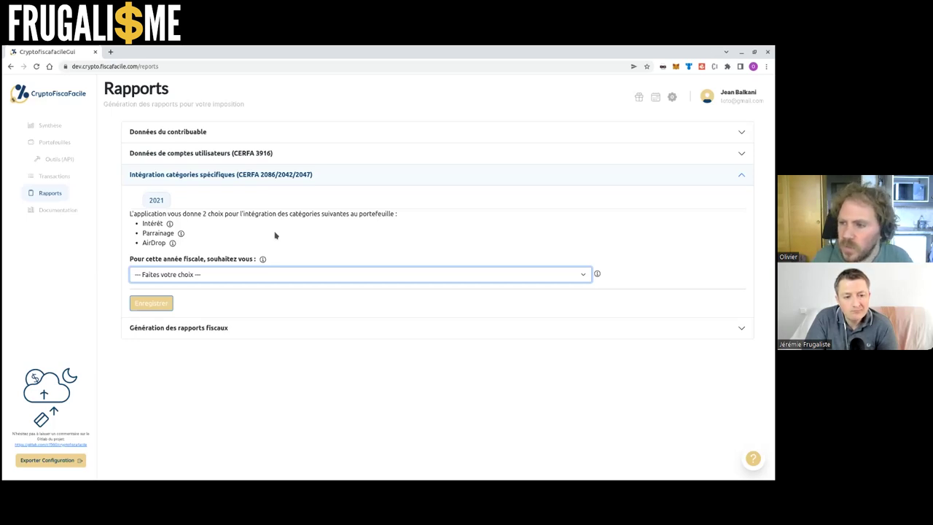
pyautogui.click(202, 276)
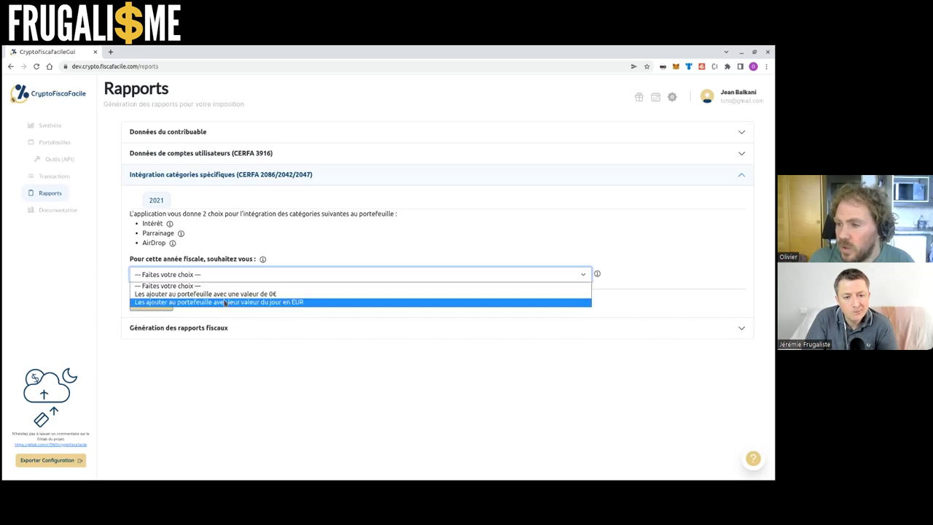
pyautogui.click(233, 294)
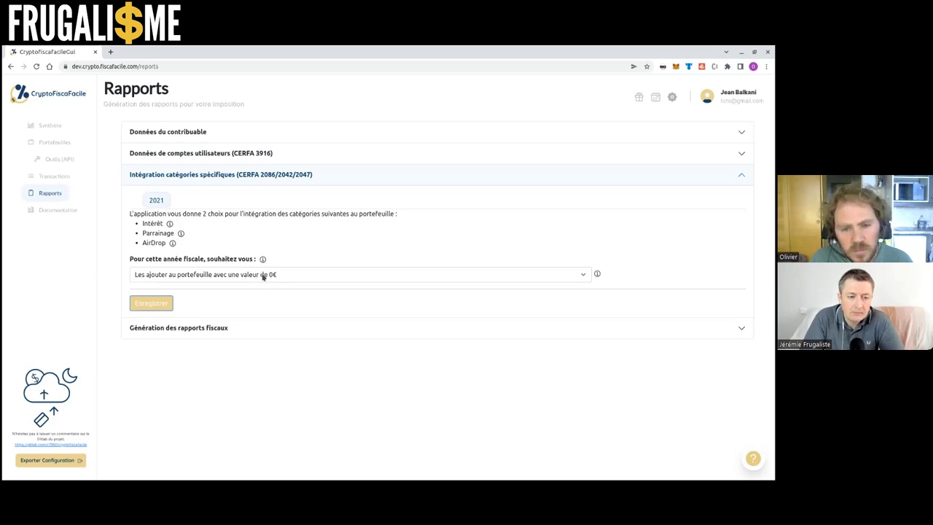
pyautogui.click(263, 275)
pyautogui.click(268, 302)
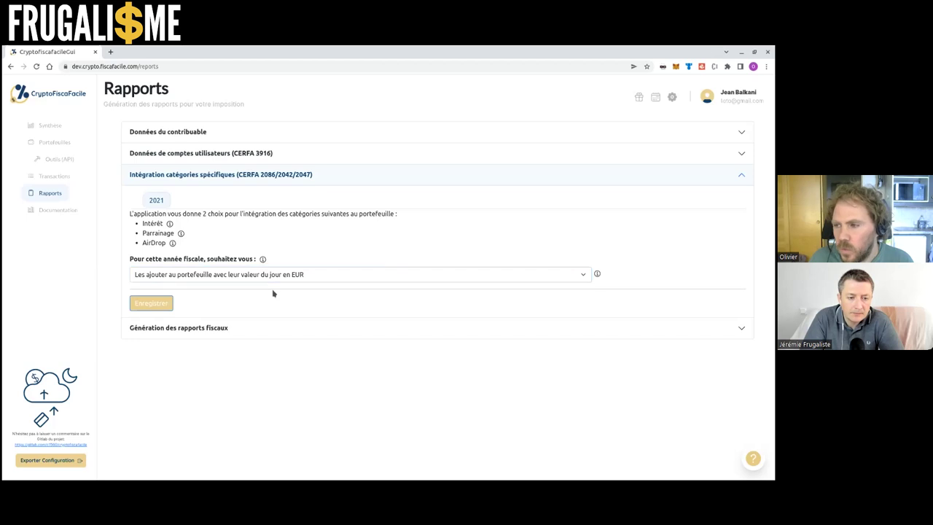
pyautogui.click(168, 304)
# Generate the CERFA 2086 report, save the xlsx, and open it in LibreOffice Calc
pyautogui.click(251, 180)
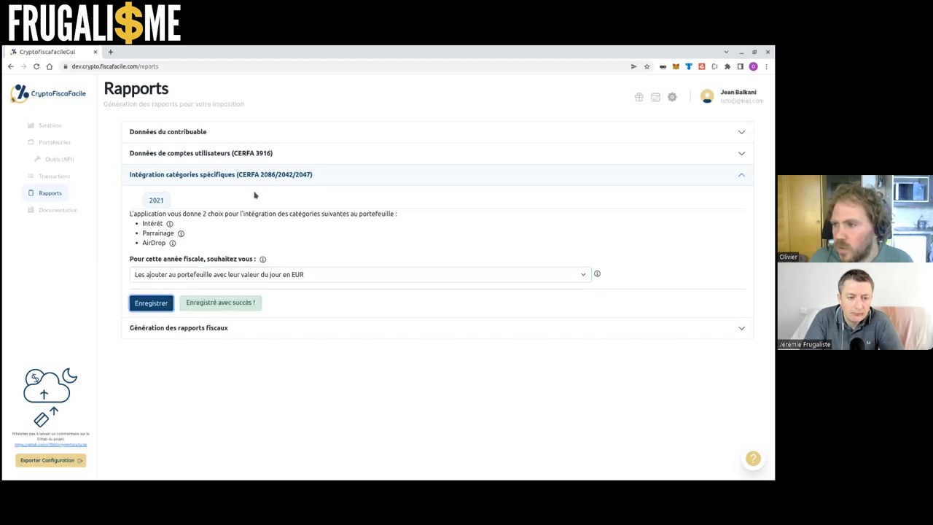
pyautogui.click(286, 196)
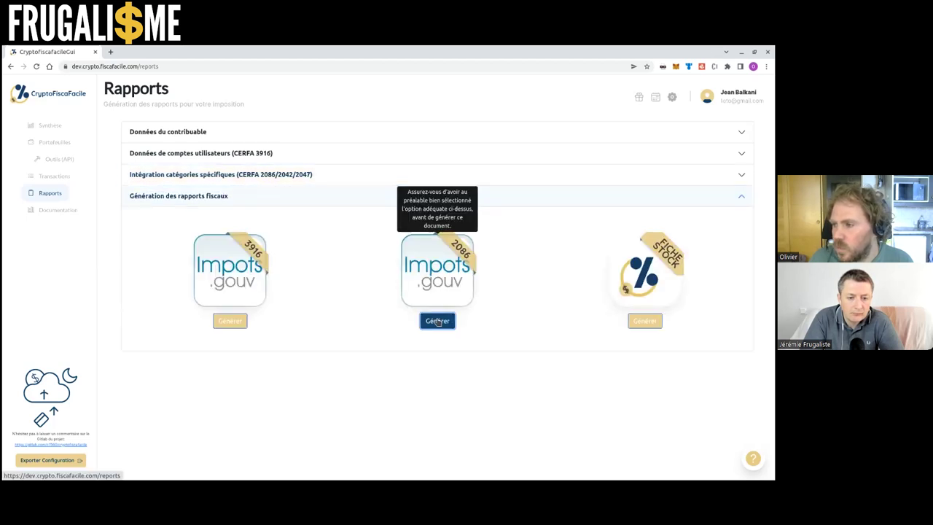
pyautogui.click(435, 320)
pyautogui.click(557, 376)
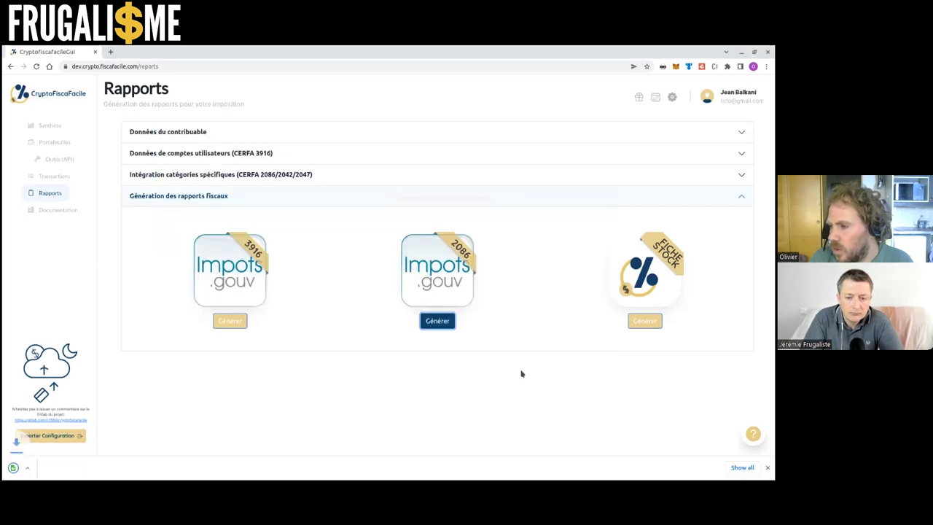
pyautogui.click(55, 470)
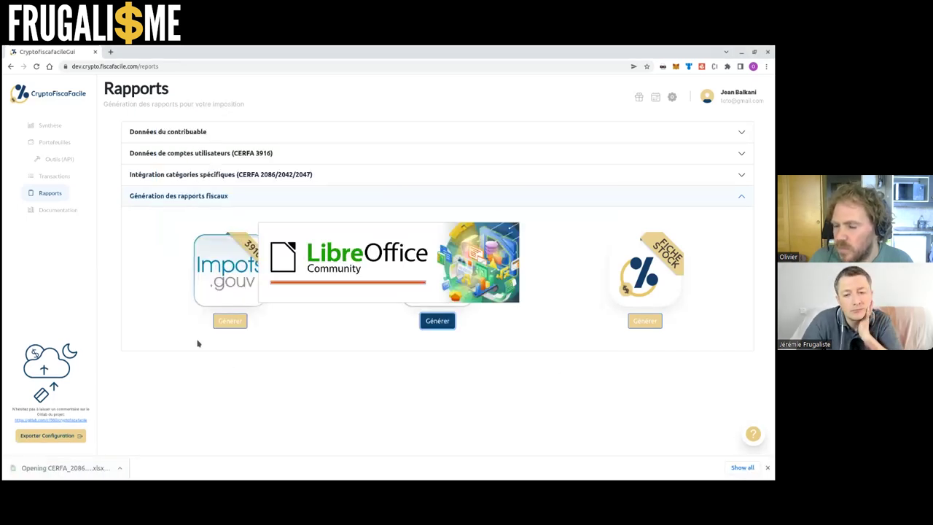
pyautogui.moveTo(206, 350); pyautogui.dragTo(257, 192)
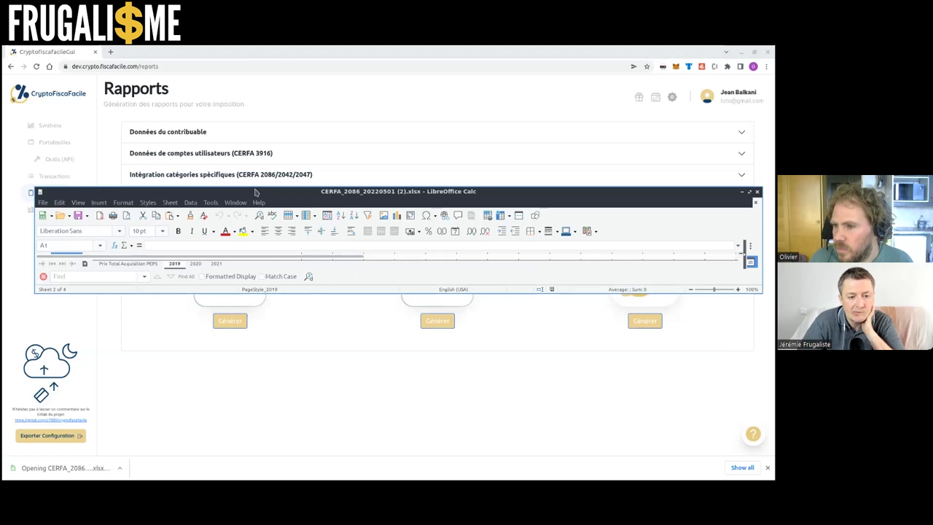
# Maximise the report and switch to its 2021 sheet, selecting the 257.49€ interest line
pyautogui.doubleClick(257, 192)
pyautogui.click(94, 450)
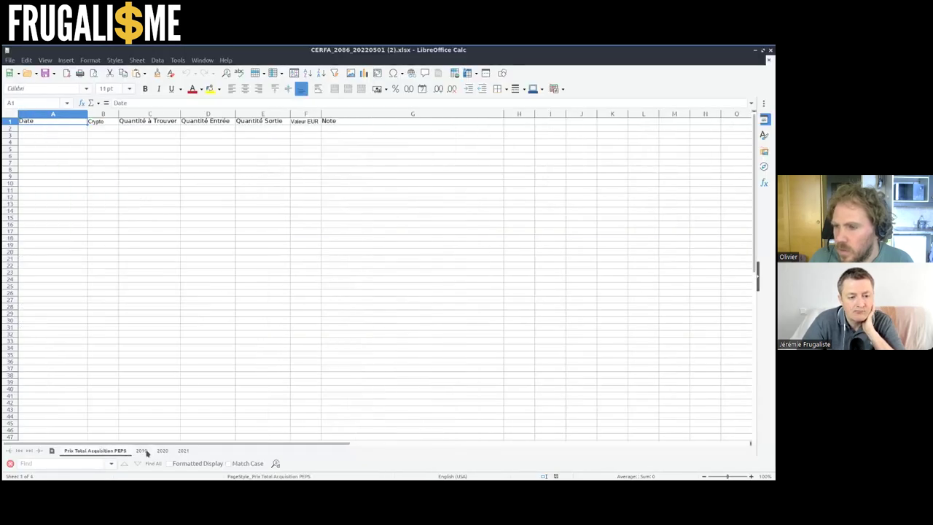
pyautogui.doubleClick(188, 452)
pyautogui.click(449, 366)
pyautogui.click(183, 450)
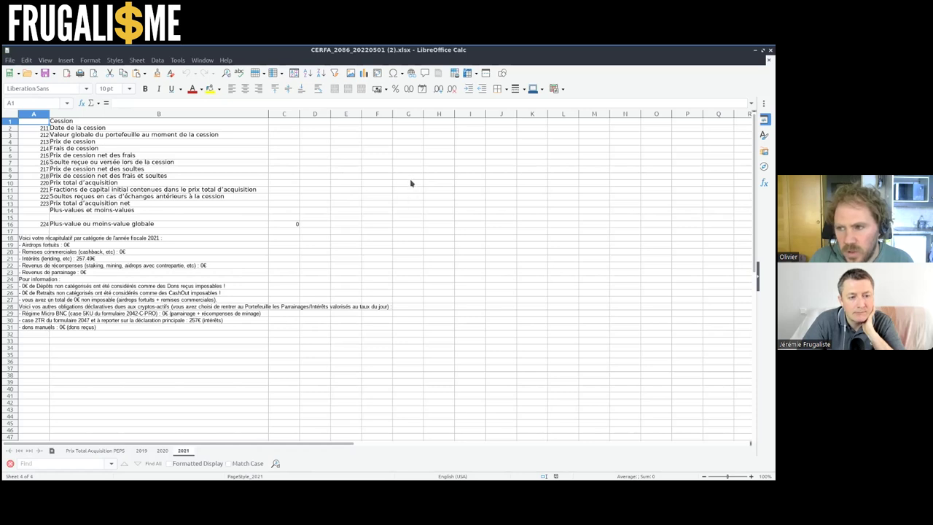
pyautogui.click(53, 260)
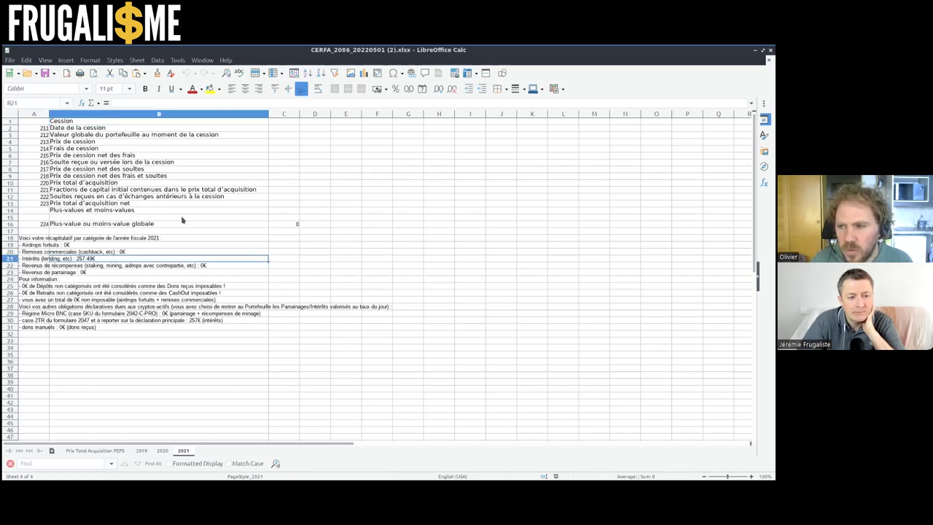
# Read the full 257.49€ interest and case 2TR lines, then close the CERFA 2086 spreadsheet
pyautogui.press('Left')
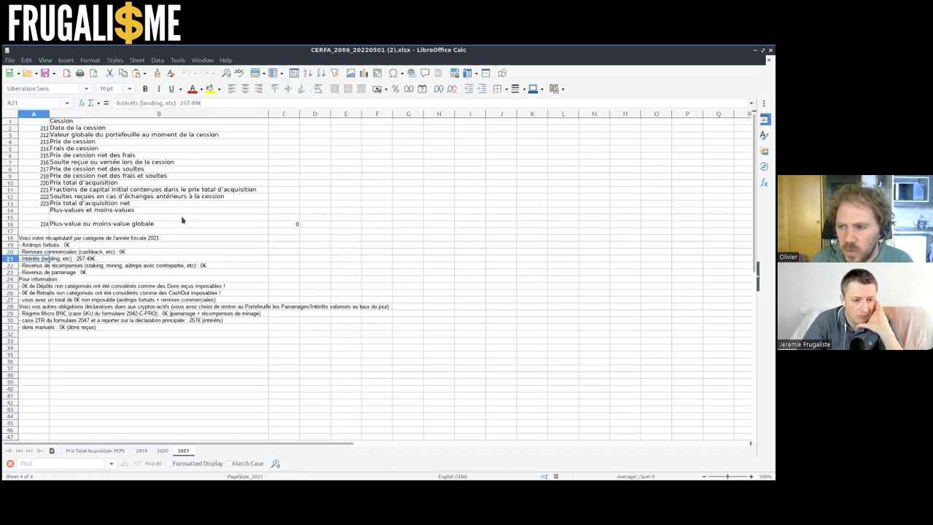
pyautogui.click(41, 322)
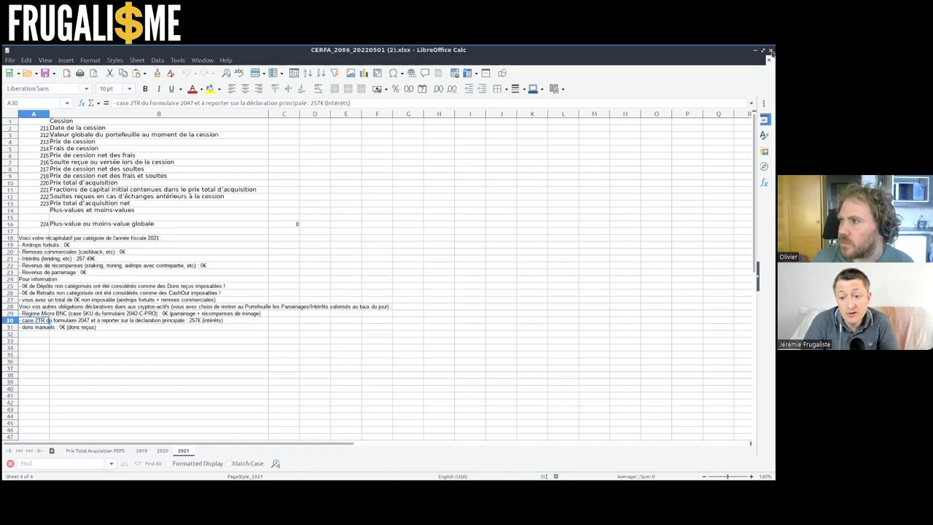
pyautogui.click(770, 51)
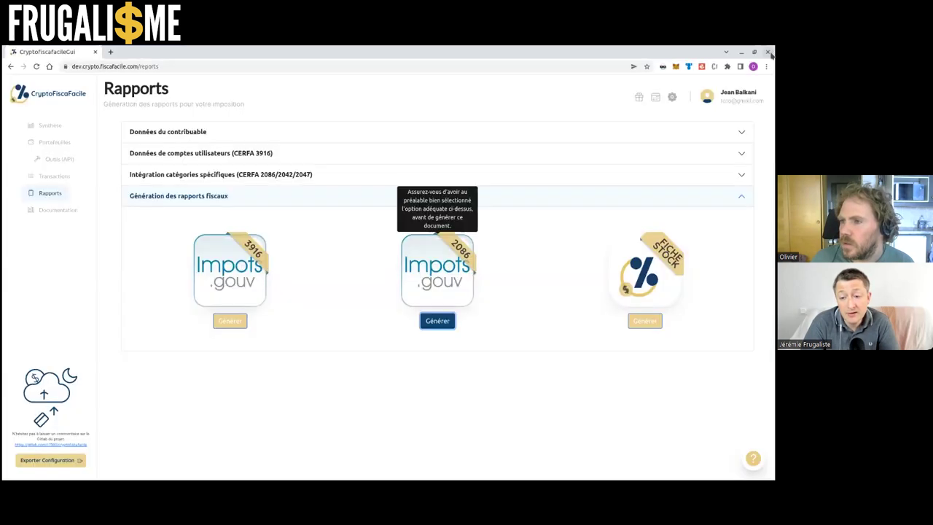
# Toggle the 'Génération des rapports fiscaux' section, then go to the Outils (API) page
pyautogui.click(368, 204)
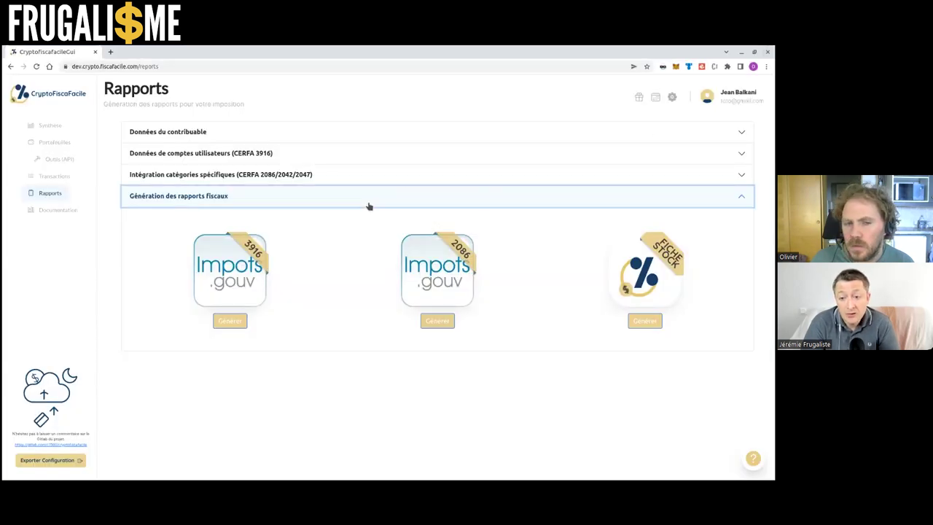
pyautogui.click(369, 202)
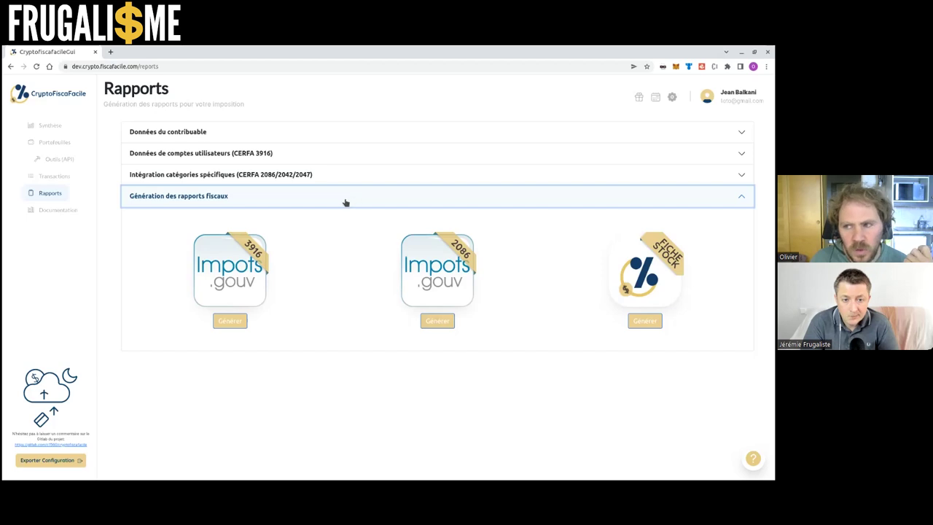
pyautogui.click(65, 163)
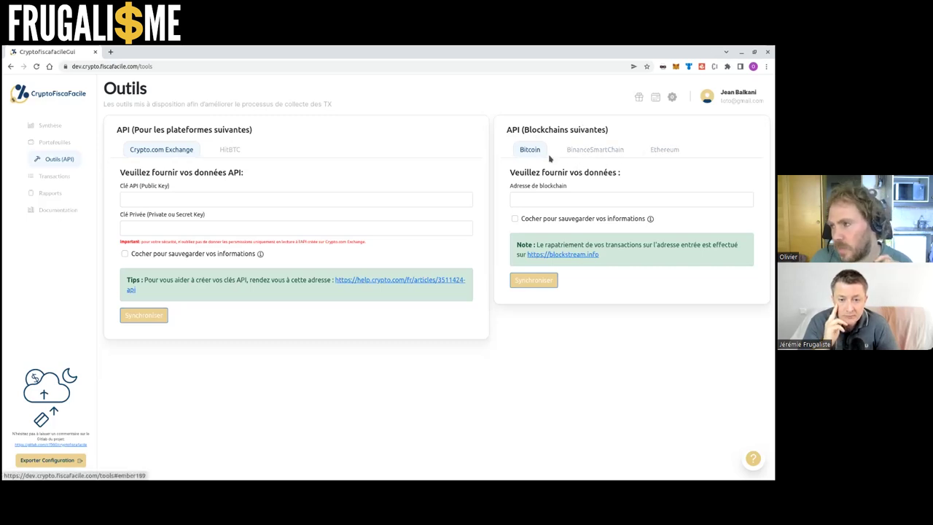
# Review the BinanceSmartChain, Ethereum and Bitcoin data forms, then go to Portefeuilles
pyautogui.click(576, 156)
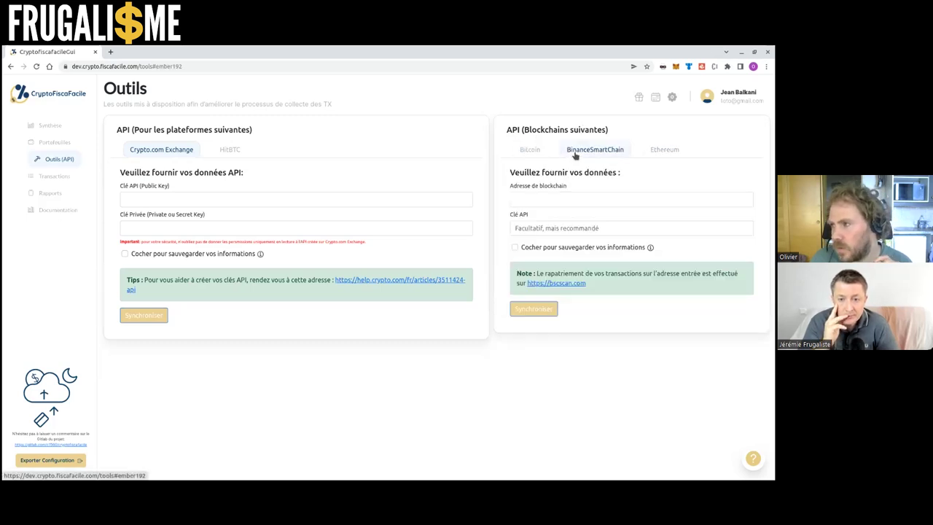
pyautogui.click(663, 149)
pyautogui.click(579, 228)
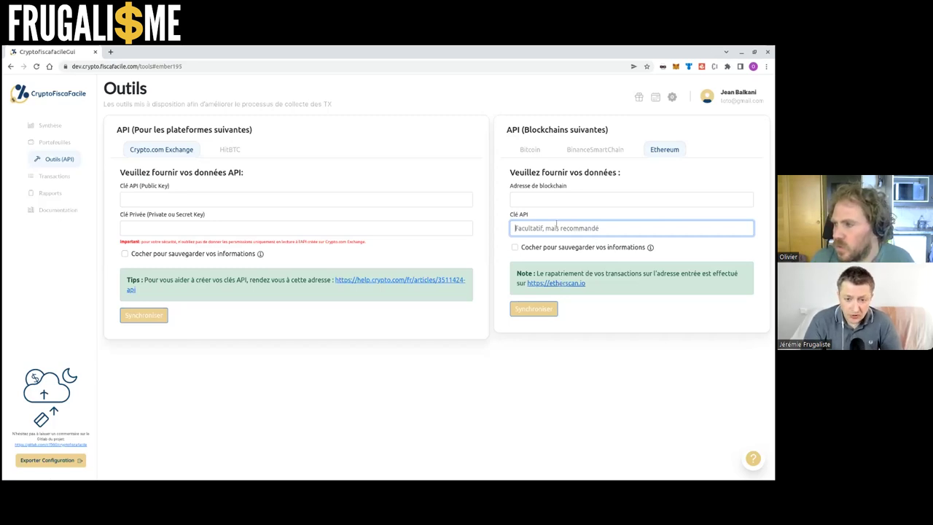
pyautogui.click(532, 150)
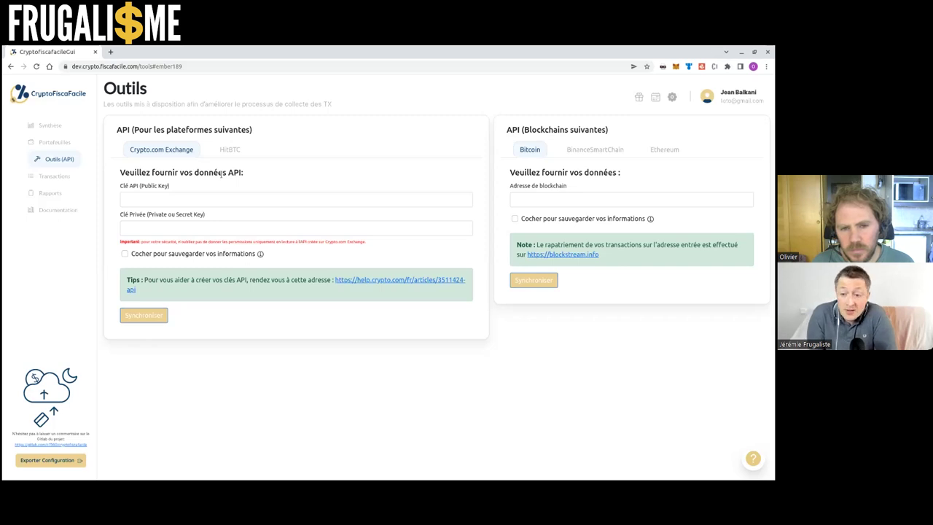
pyautogui.click(73, 144)
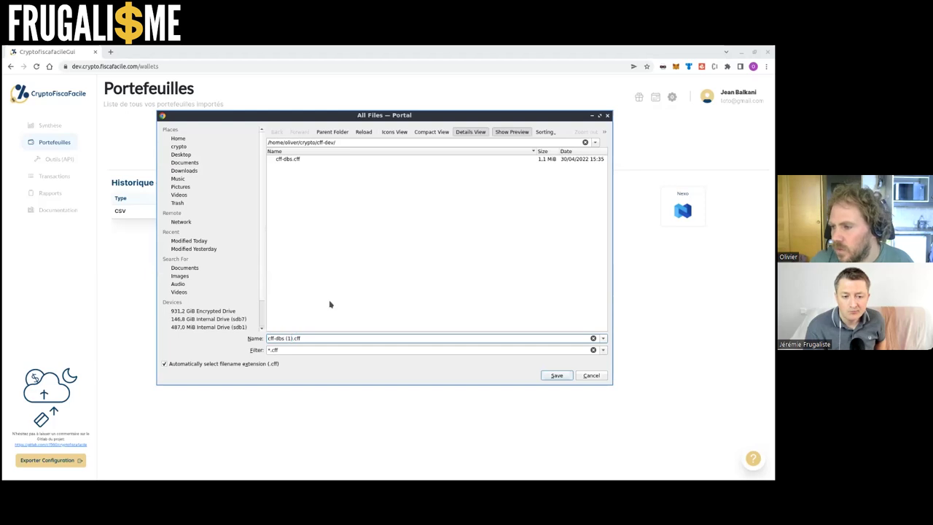
# Name the configuration export file and save it as a .cff in the cff-dev folder
pyautogui.write('jeremie')
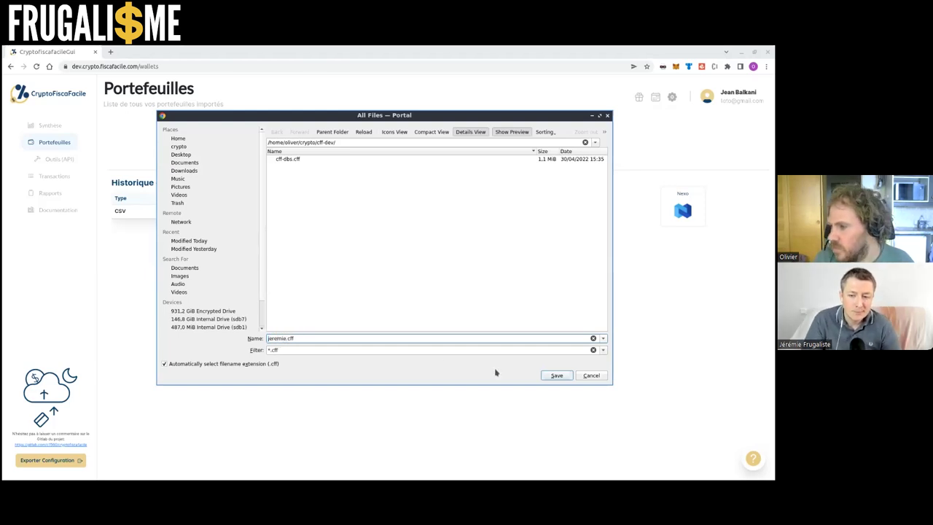
pyautogui.click(555, 375)
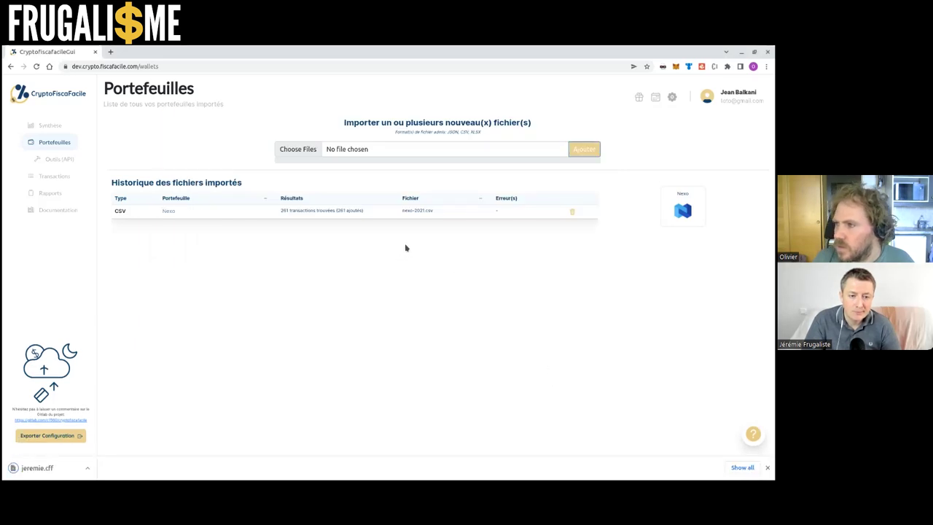
# Delete the Nexo transactions import, then reload the page with F5 to clear the session
pyautogui.click(572, 213)
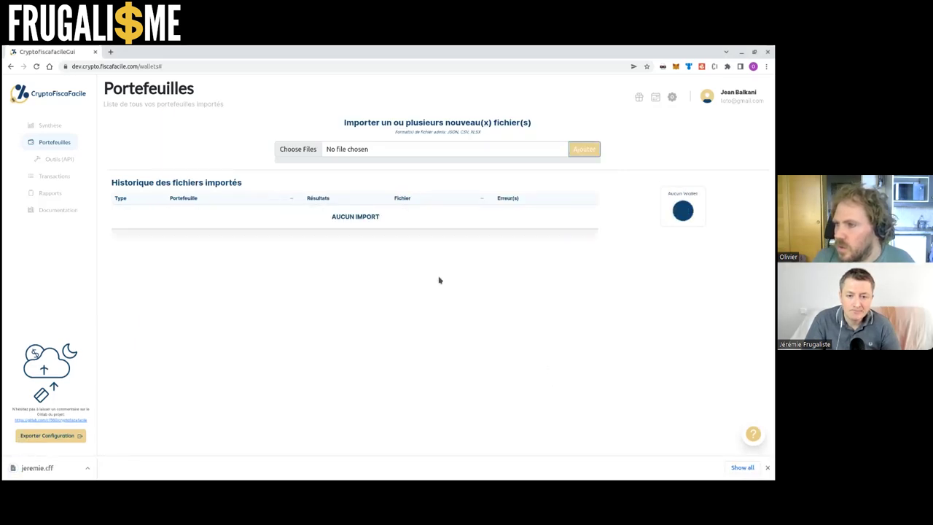
pyautogui.click(55, 128)
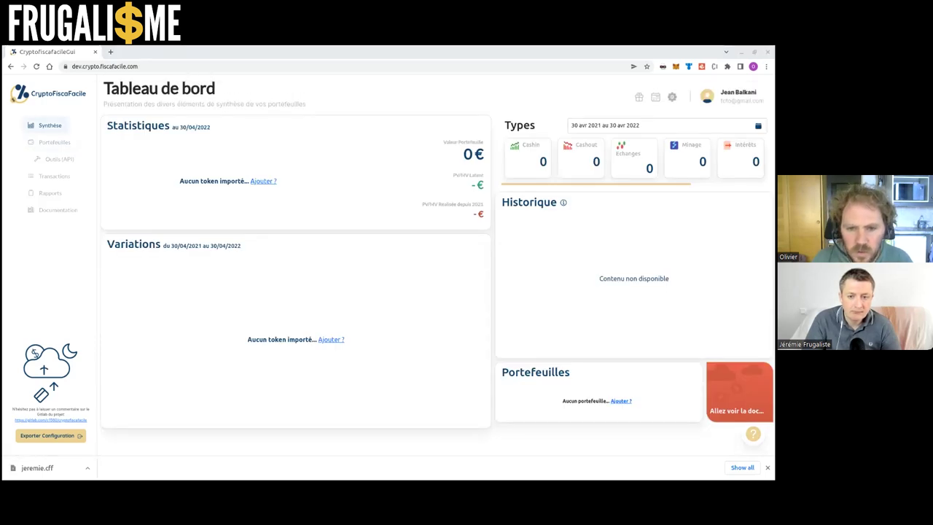
pyautogui.click(254, 146)
pyautogui.press('F5')
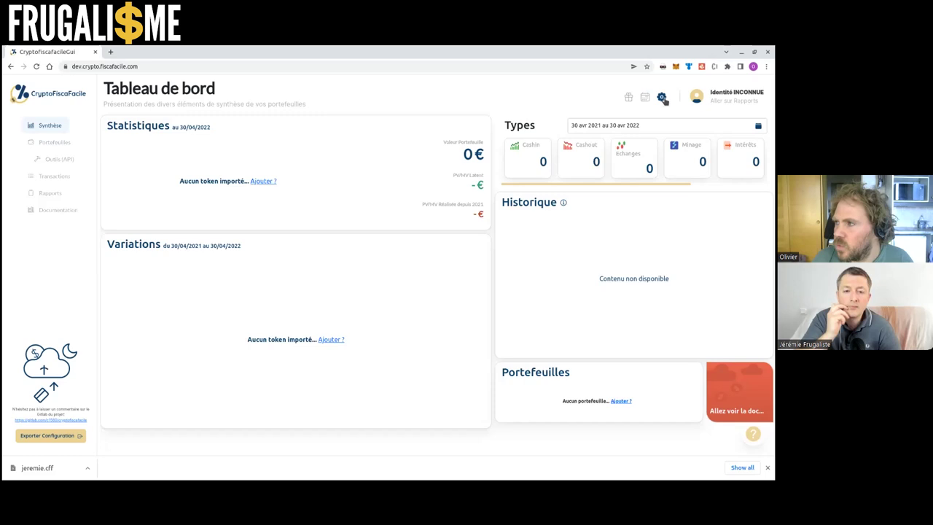
pyautogui.click(662, 98)
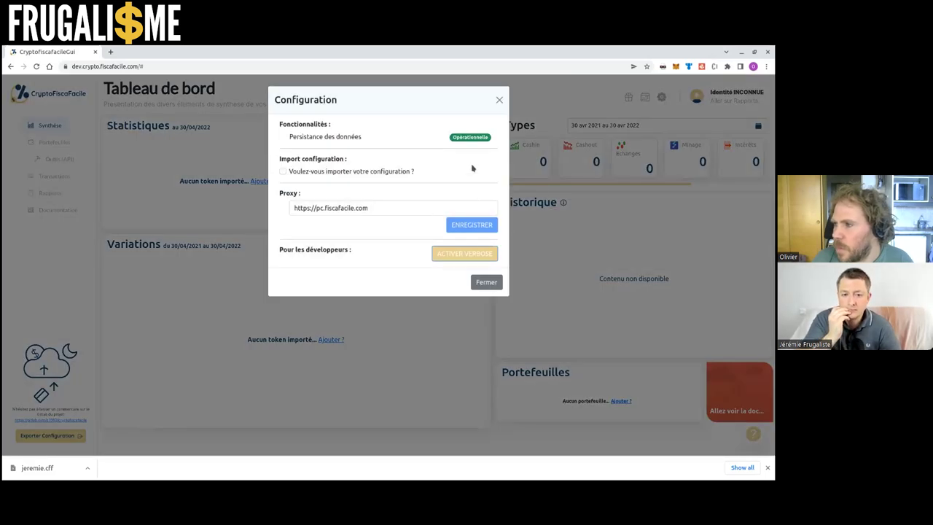
# Import the exported .cff configuration file and check that the Nexo wallet is back
pyautogui.click(351, 173)
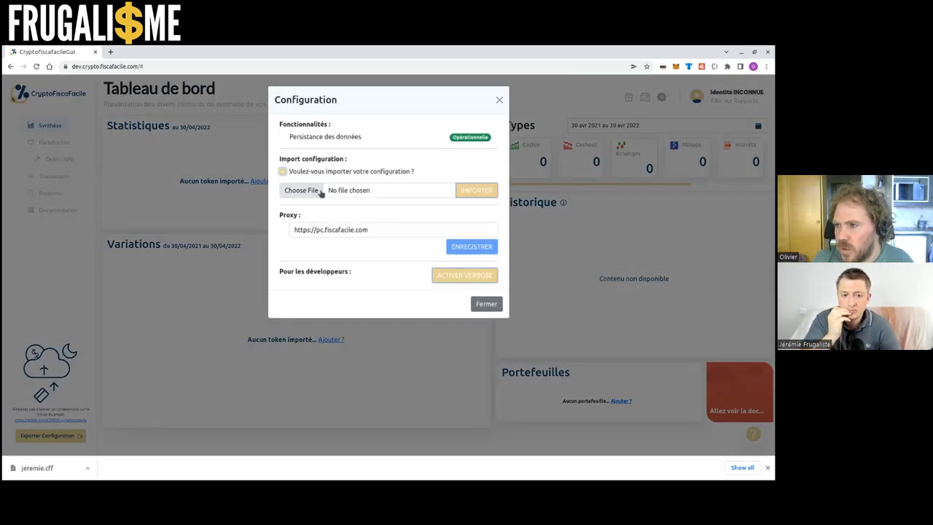
pyautogui.click(319, 191)
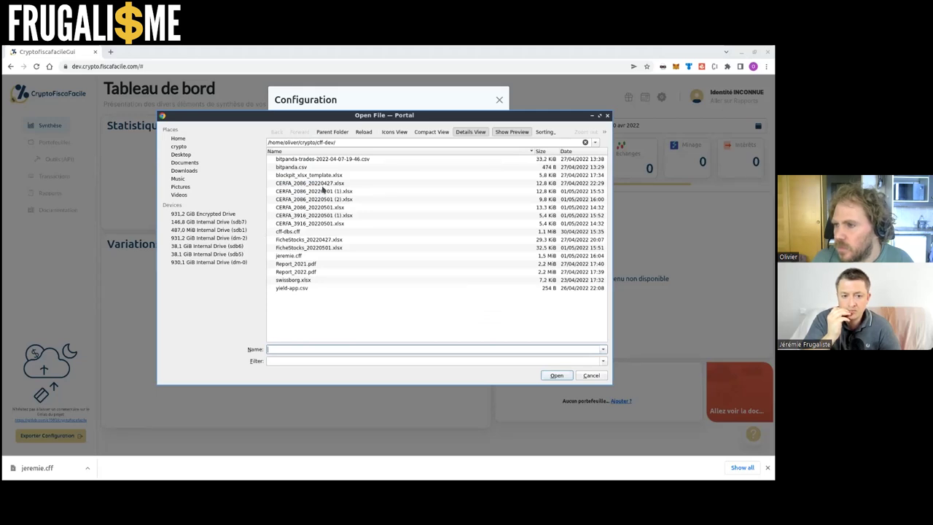
pyautogui.click(324, 256)
pyautogui.click(557, 375)
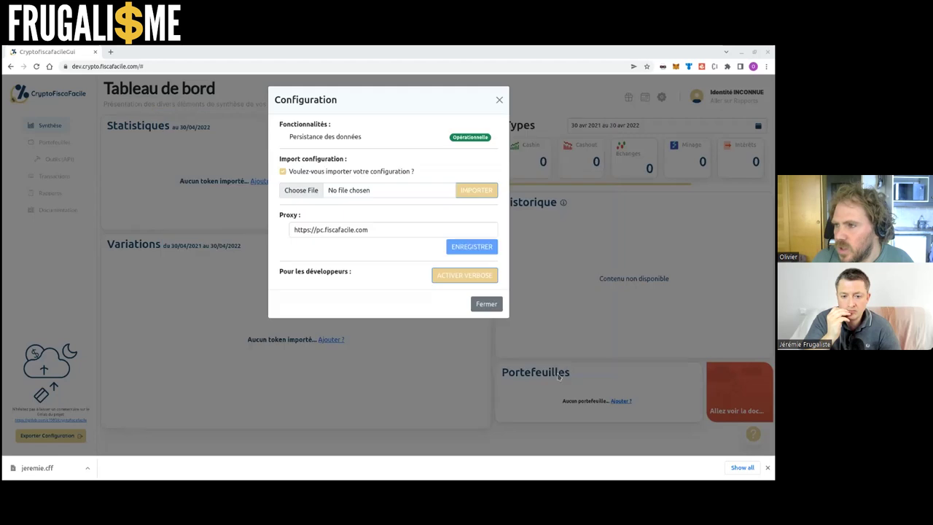
pyautogui.click(481, 190)
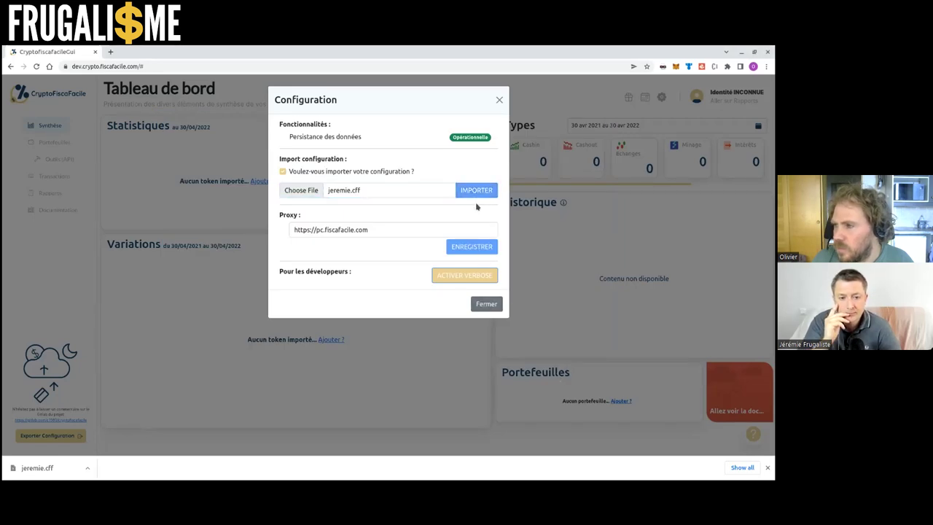
pyautogui.click(487, 305)
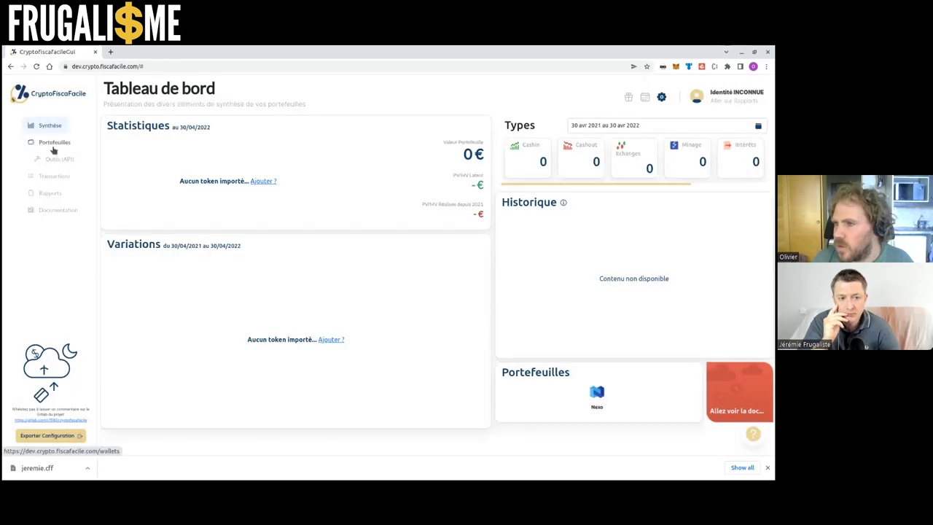
pyautogui.click(54, 144)
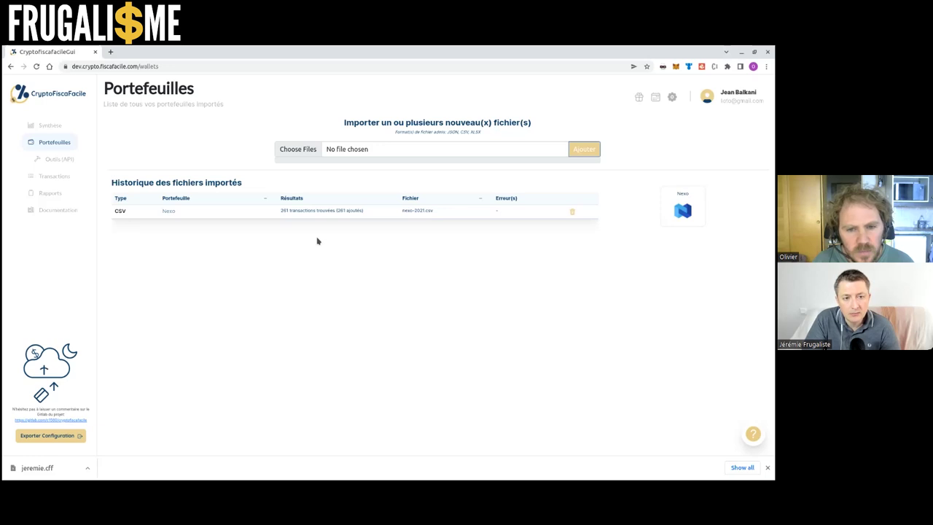
# Open the Transactions page to confirm TOTAL TX shows 261
pyautogui.click(76, 178)
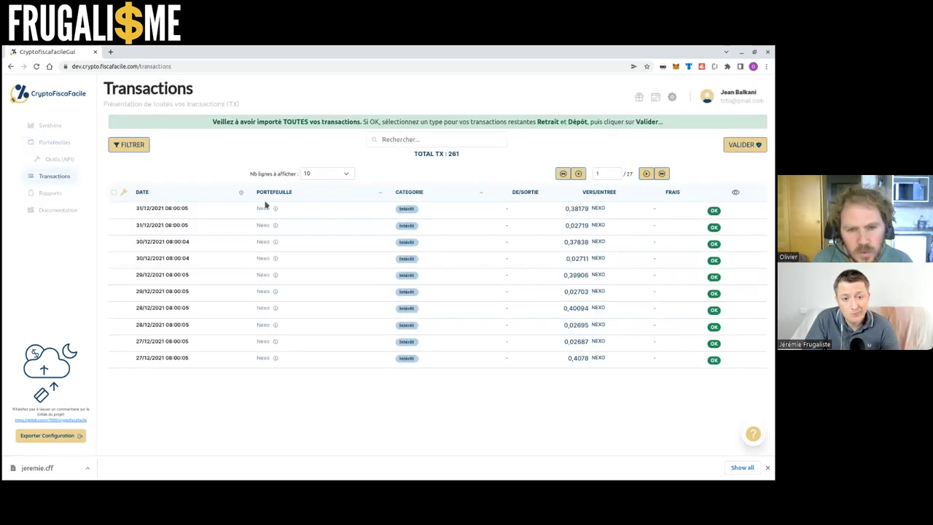